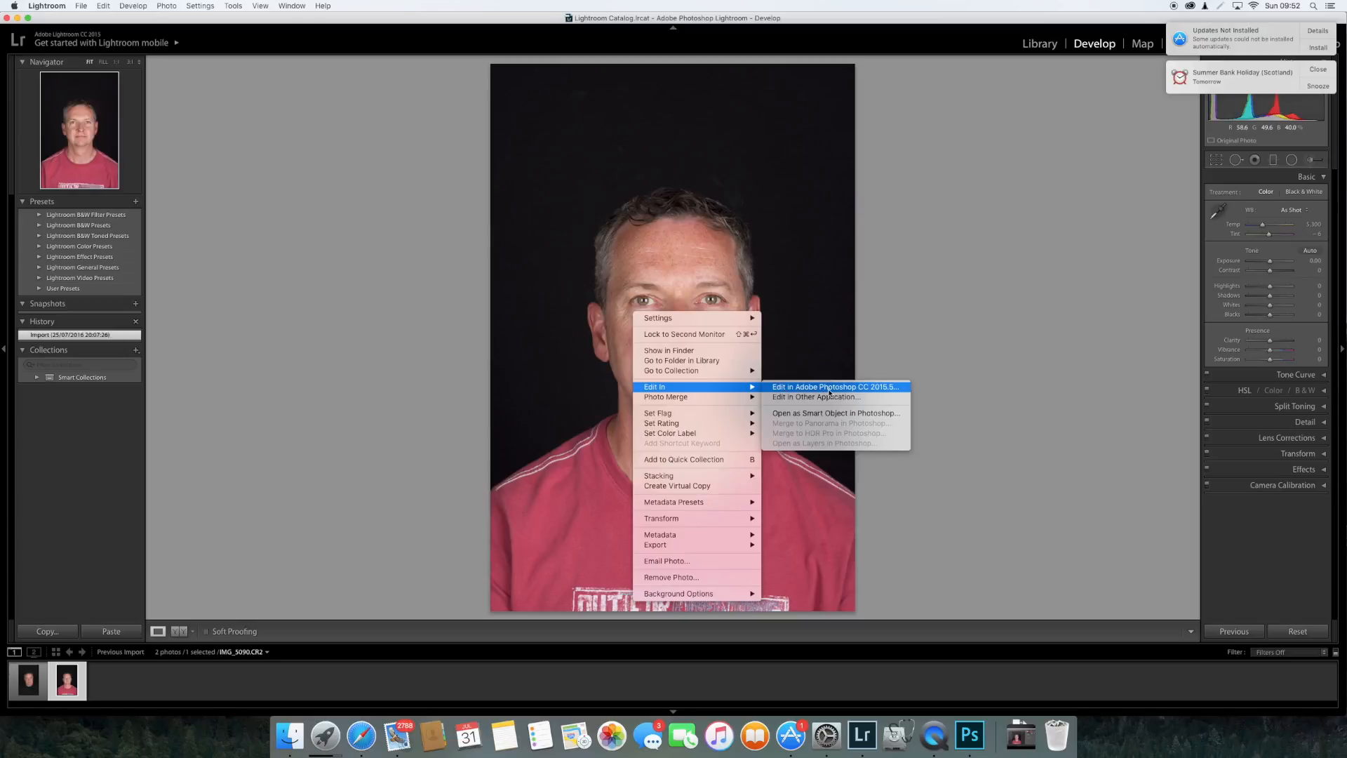
Step: Send both portrait photos, IMG_5090 and IMG_5089, from Lightroom to Photoshop for editing
click(829, 388)
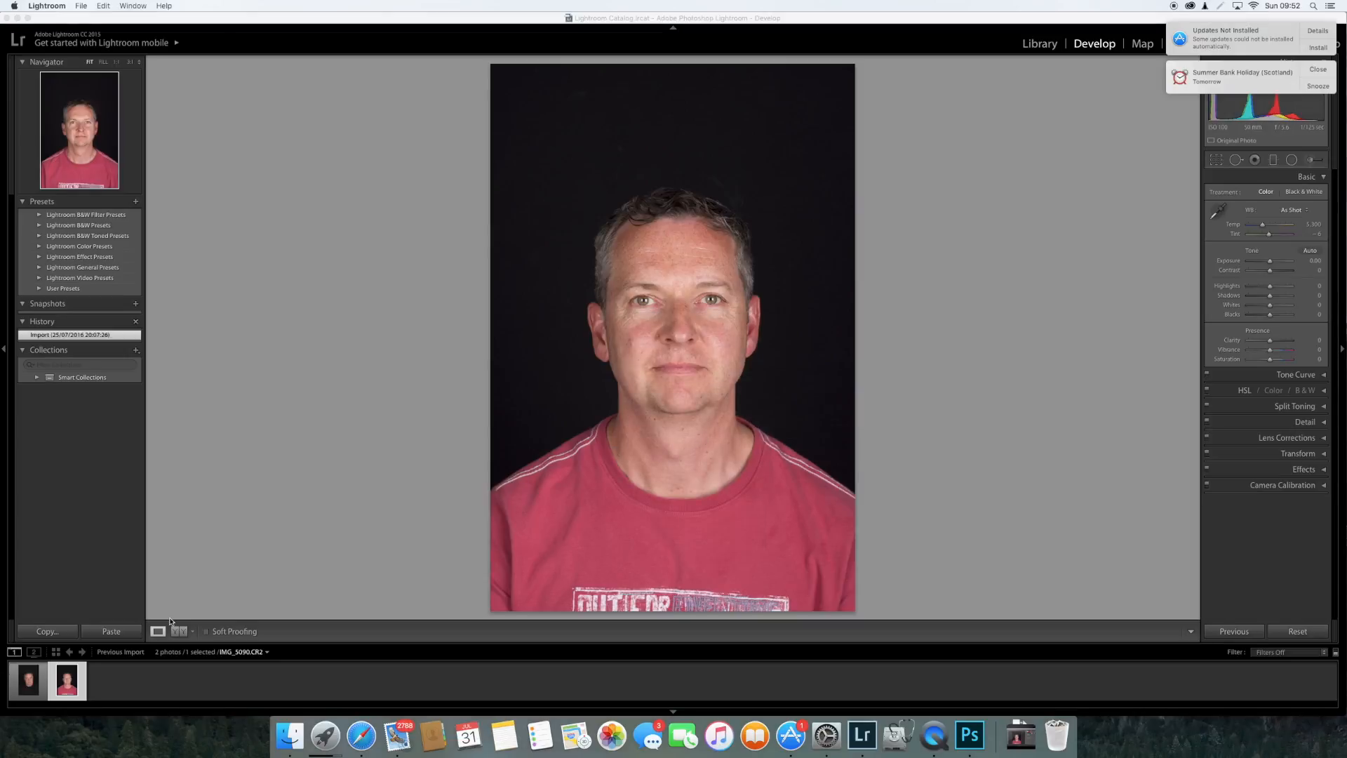
click(33, 687)
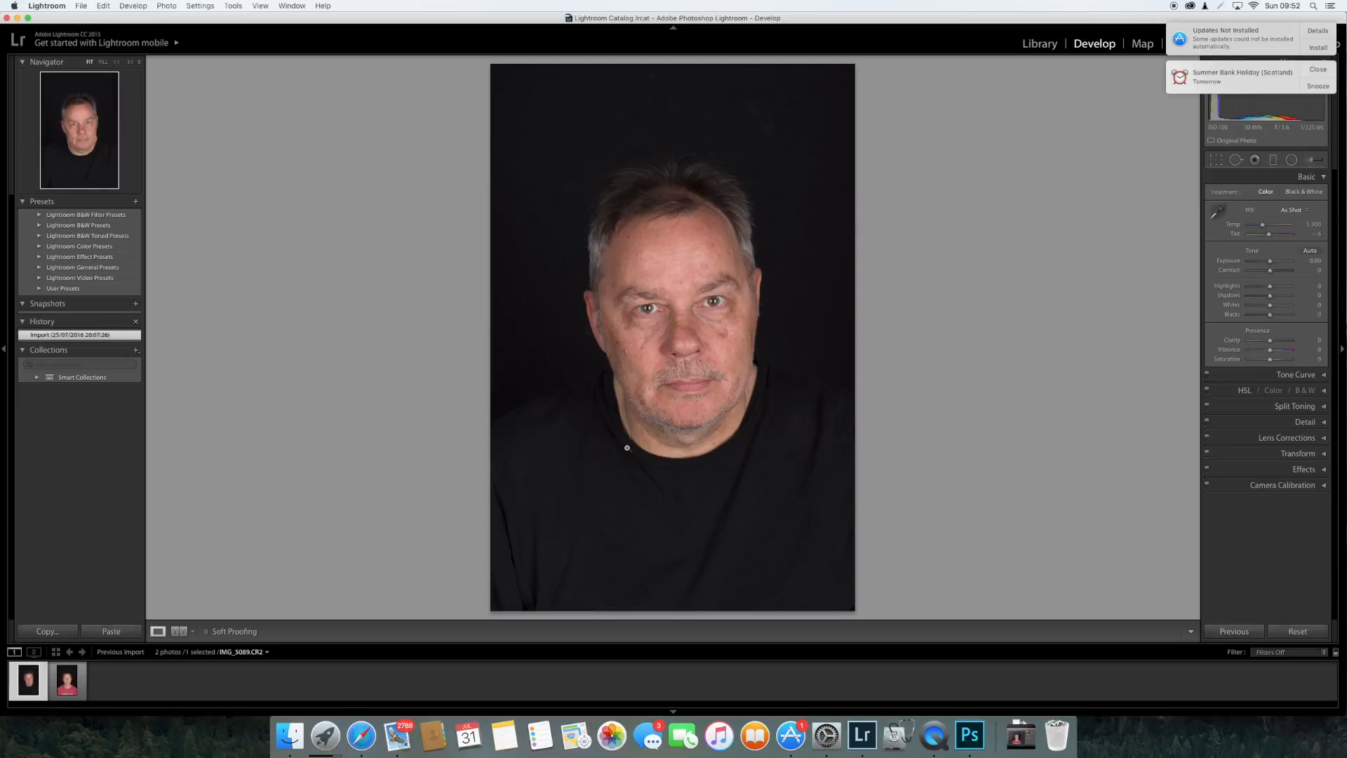
right_click(638, 424)
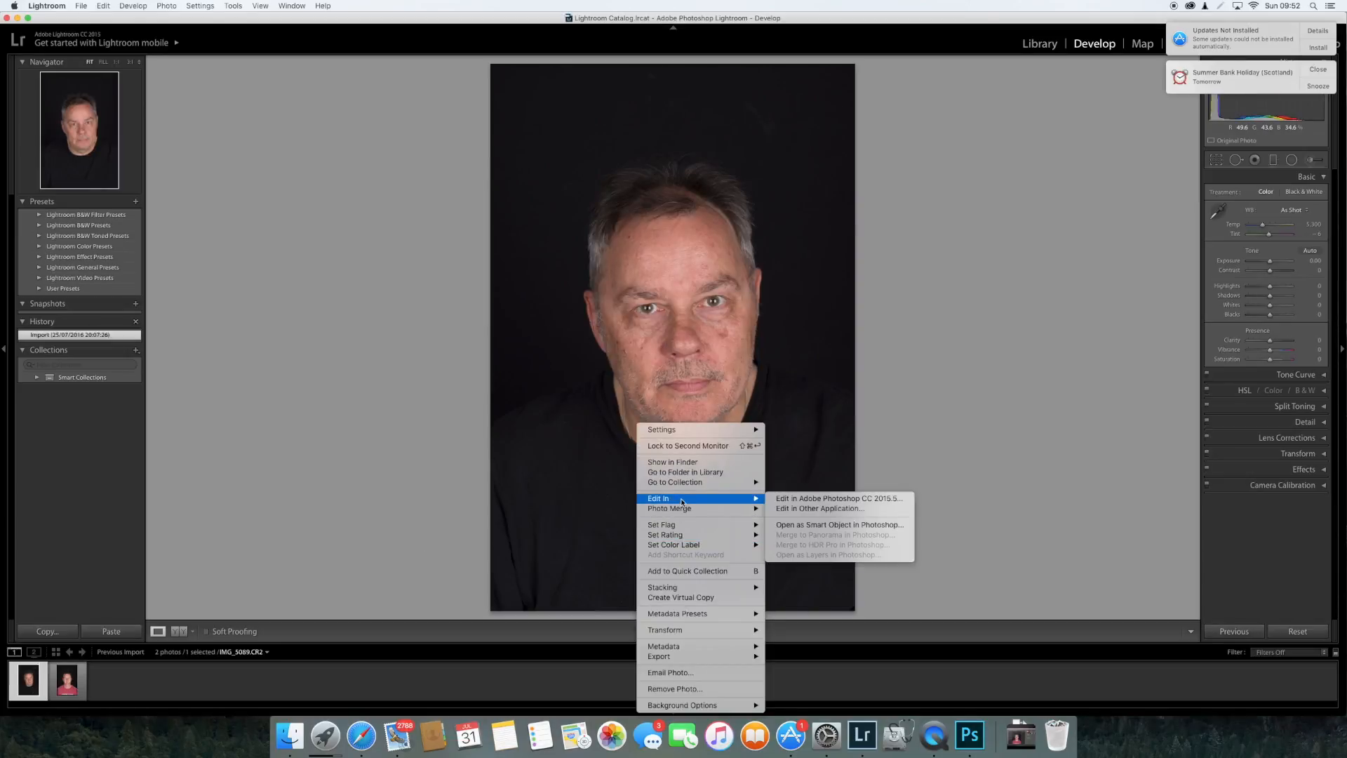
click(781, 497)
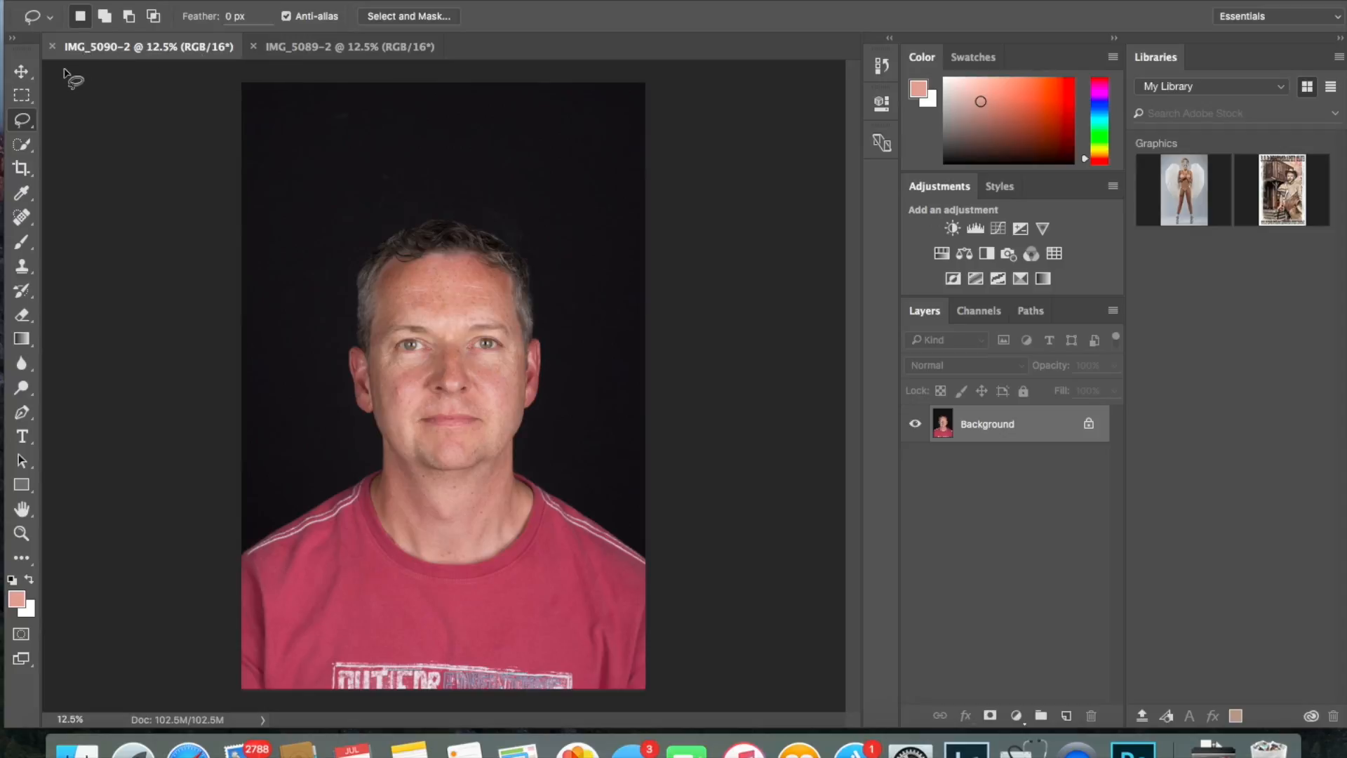
Step: In IMG_5089-2, outline the man's nose with the Lasso tool and copy the selection to a new layer
click(336, 47)
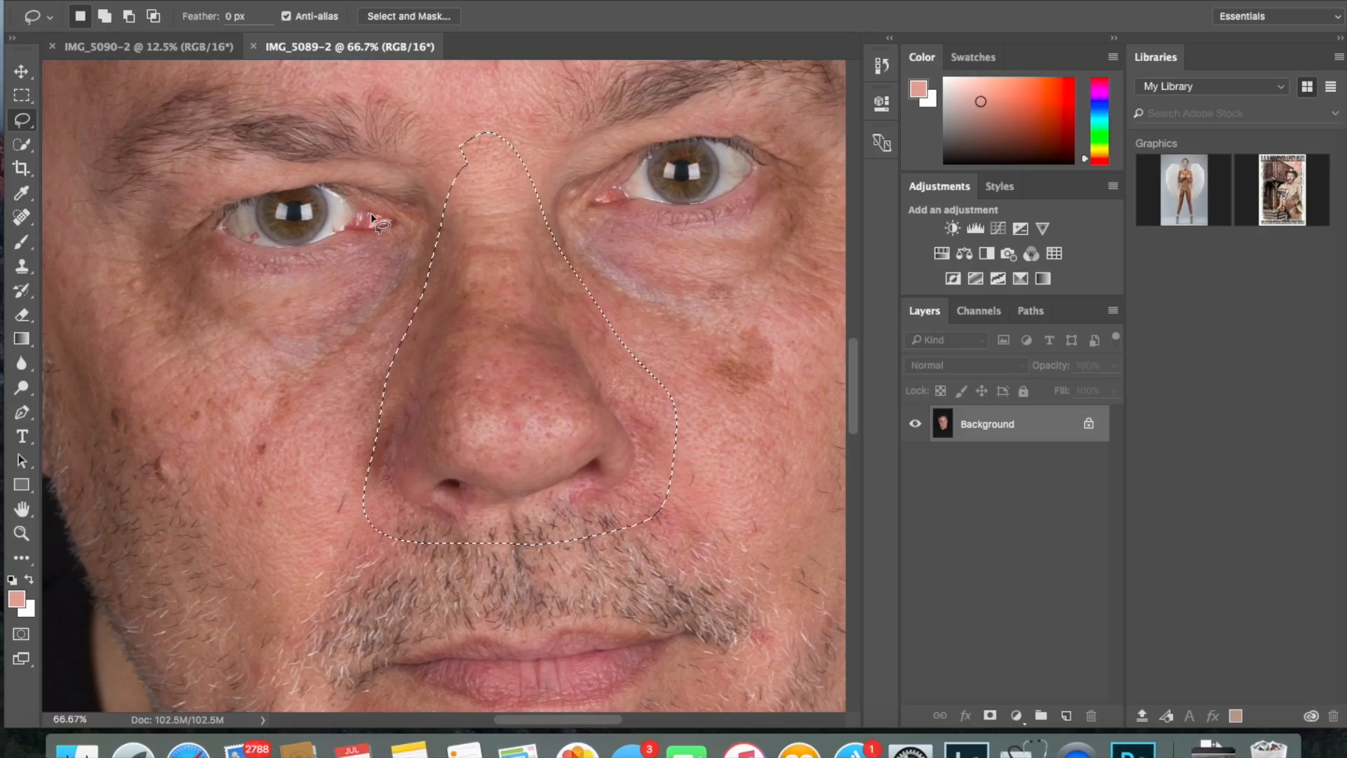
key(ctrl+j)
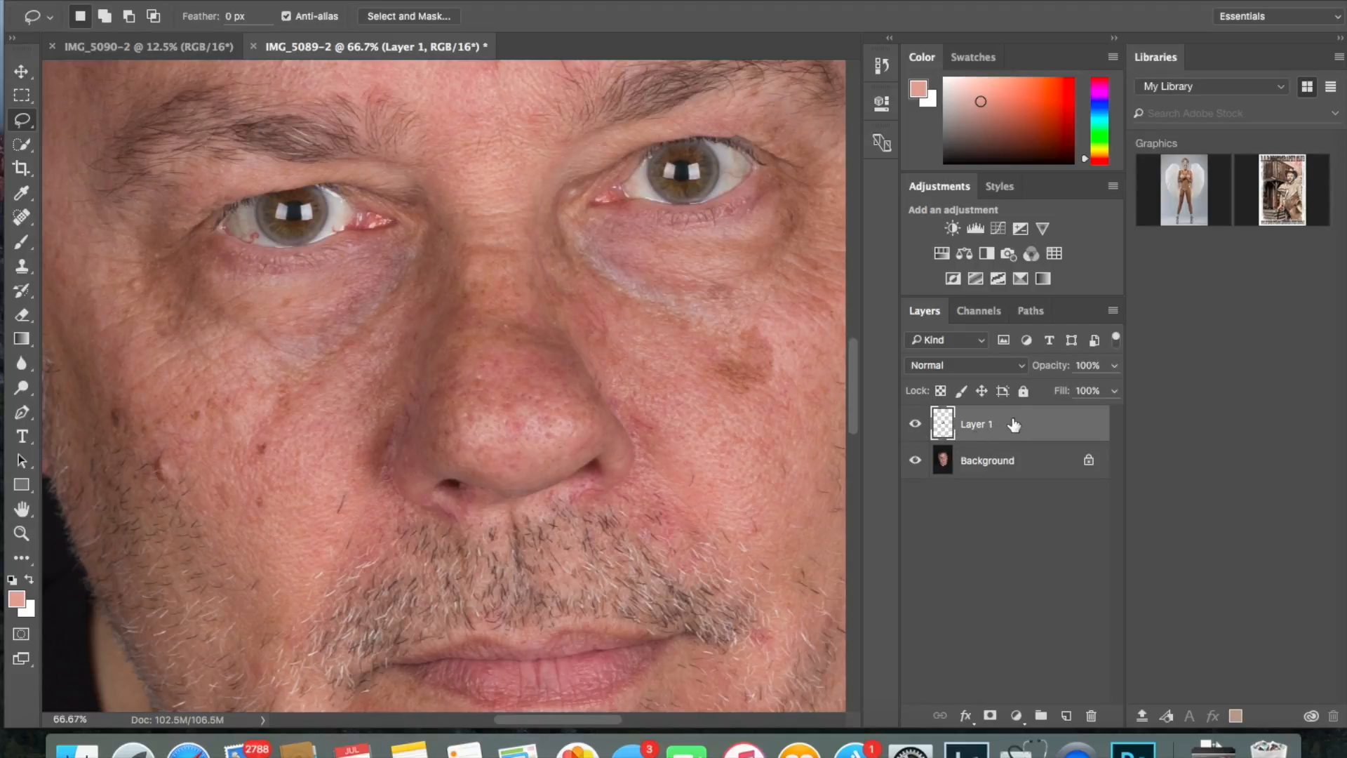
Step: Move the copied nose layer into IMG_5090-2 and position it over the other man's nose
click(22, 73)
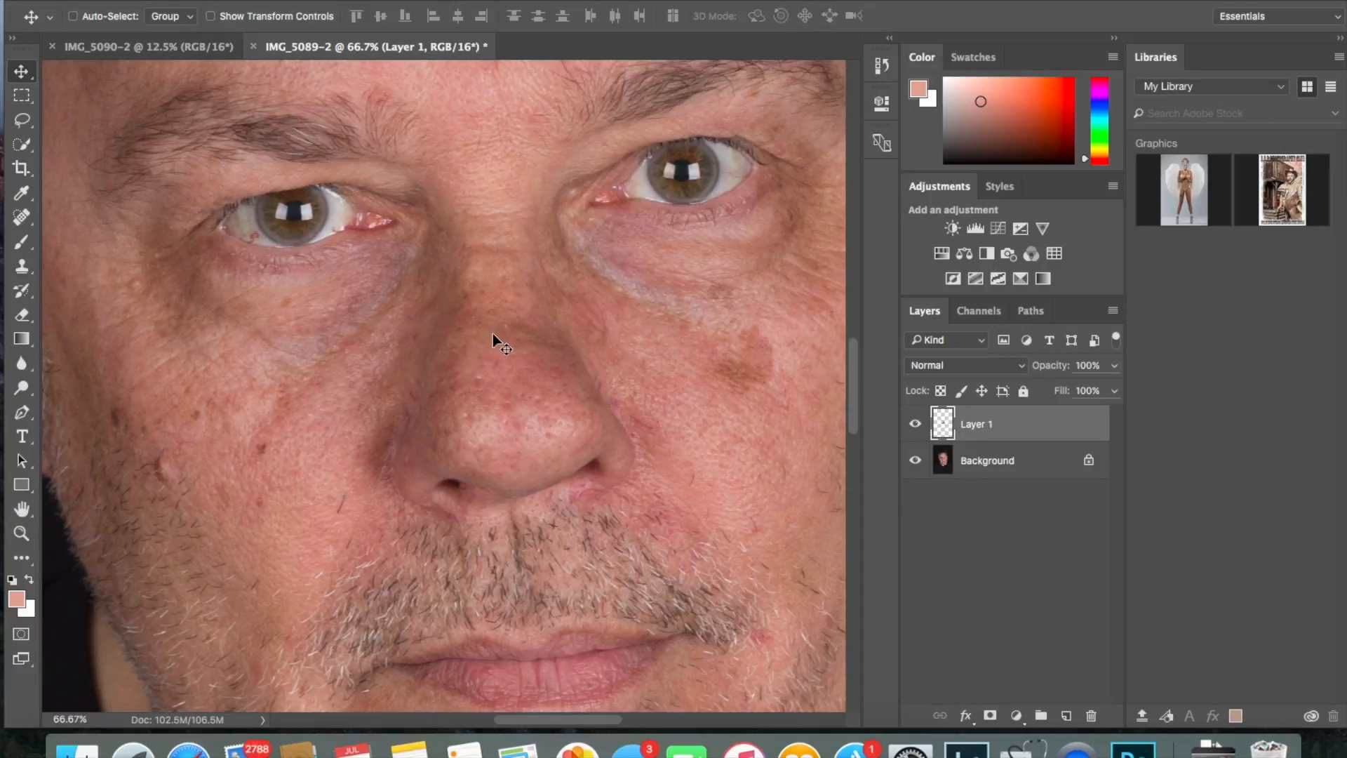
drag(501, 351, 196, 46)
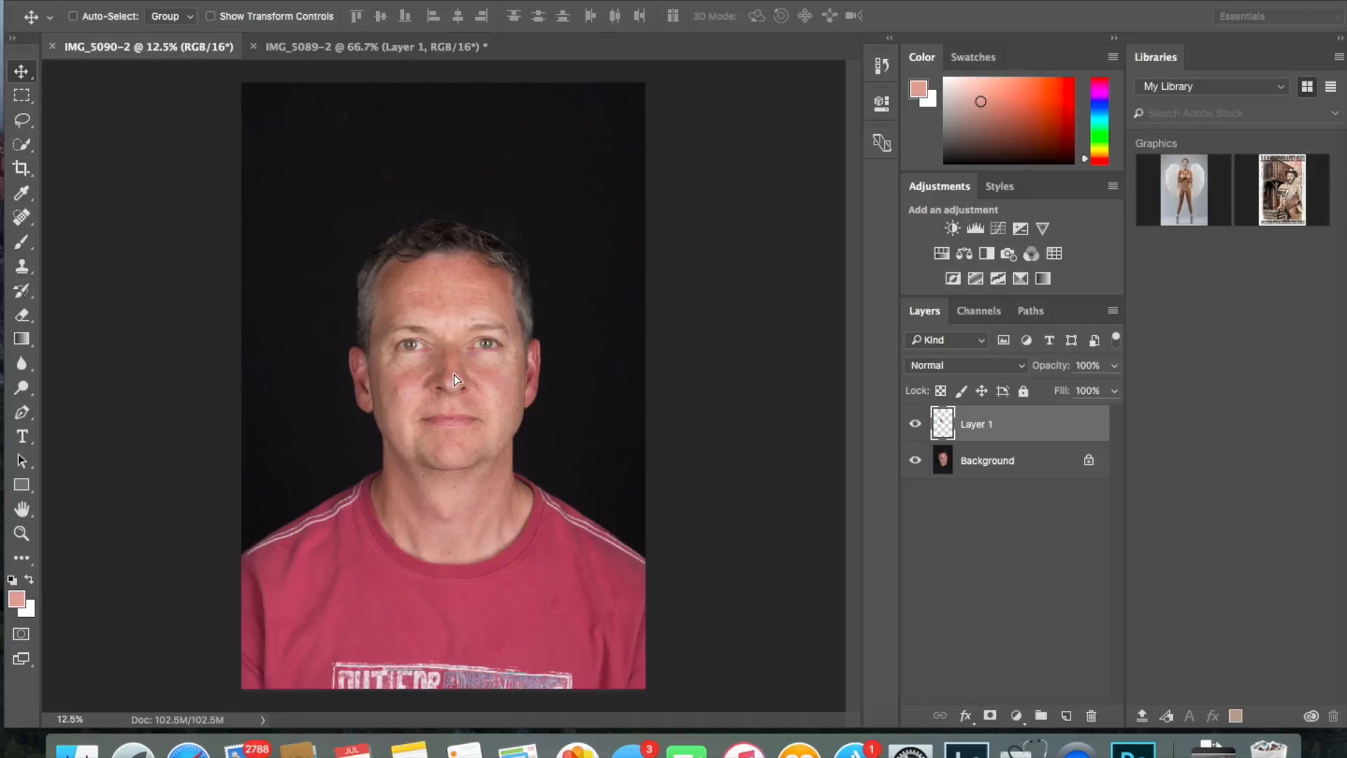
drag(454, 374, 461, 369)
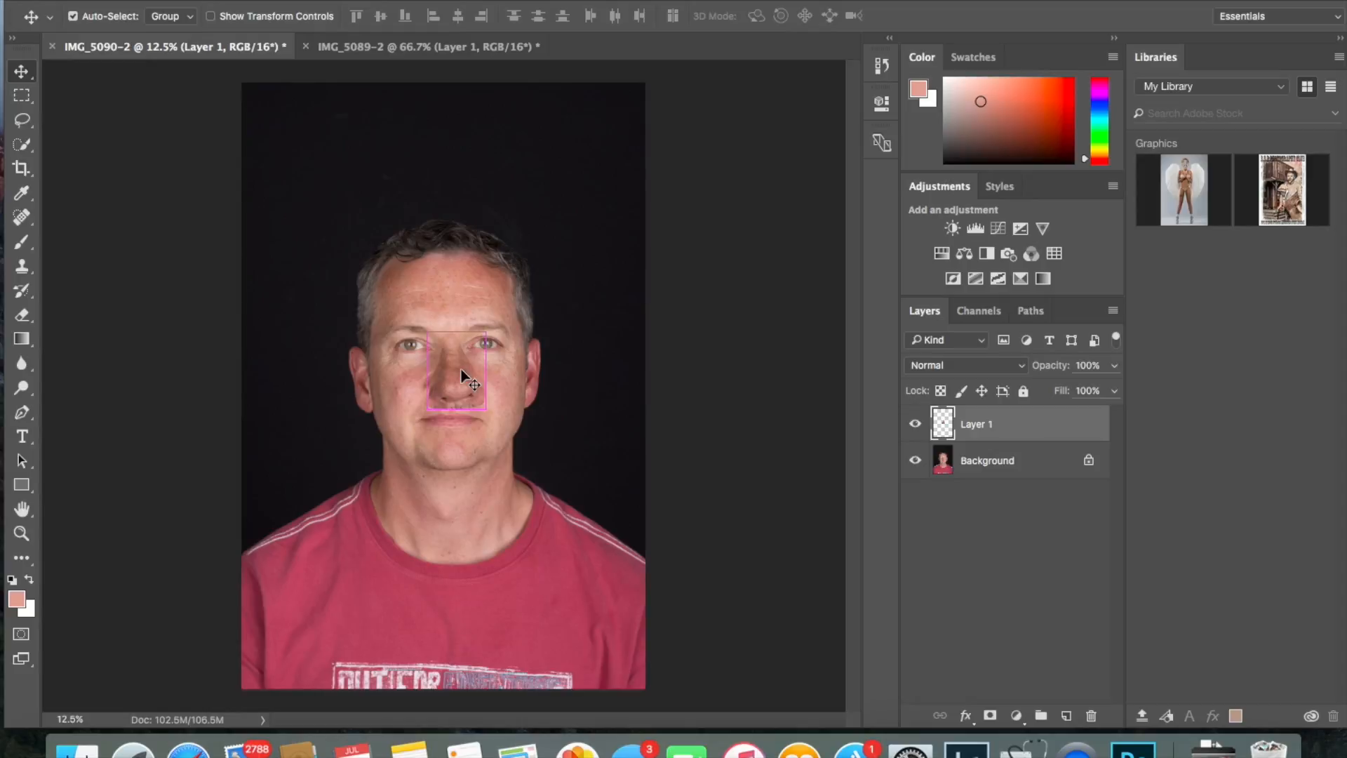
scroll(461, 369, up, 3)
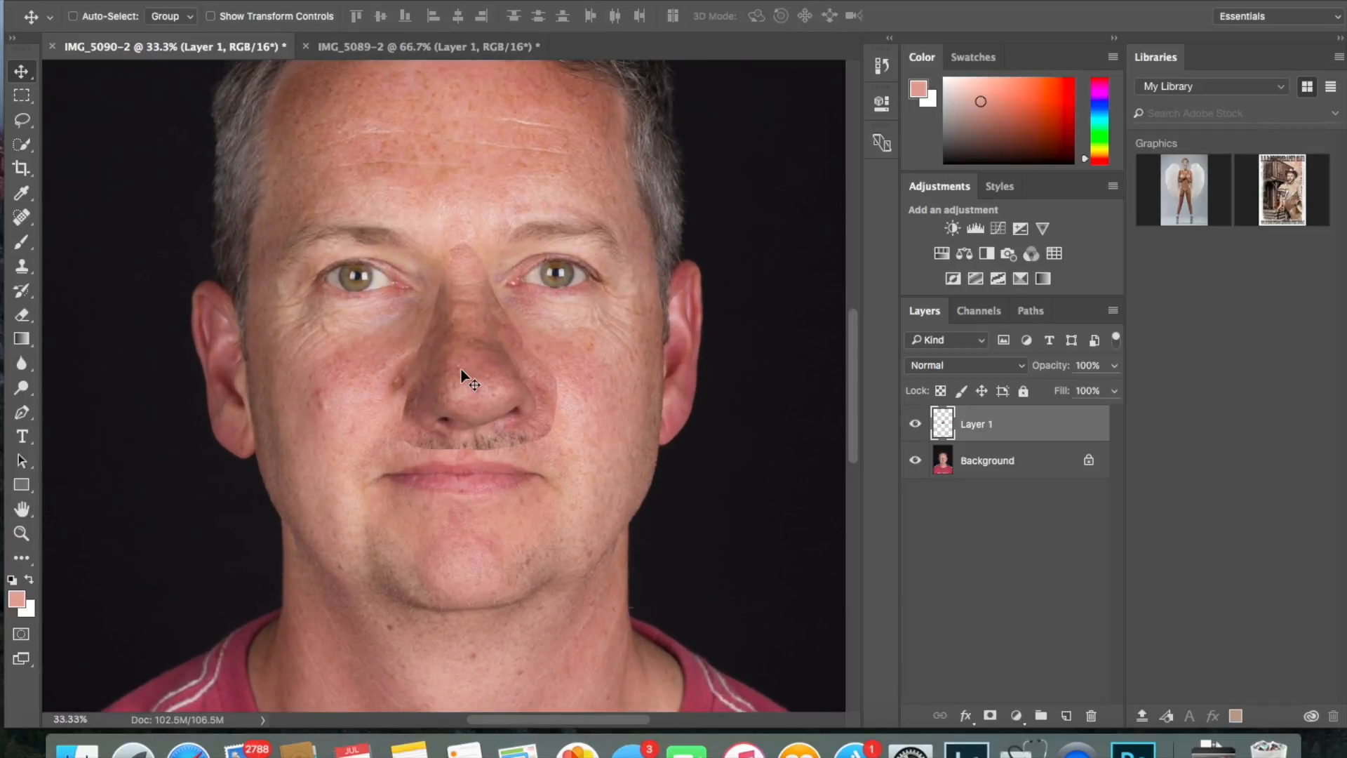
drag(490, 387, 469, 379)
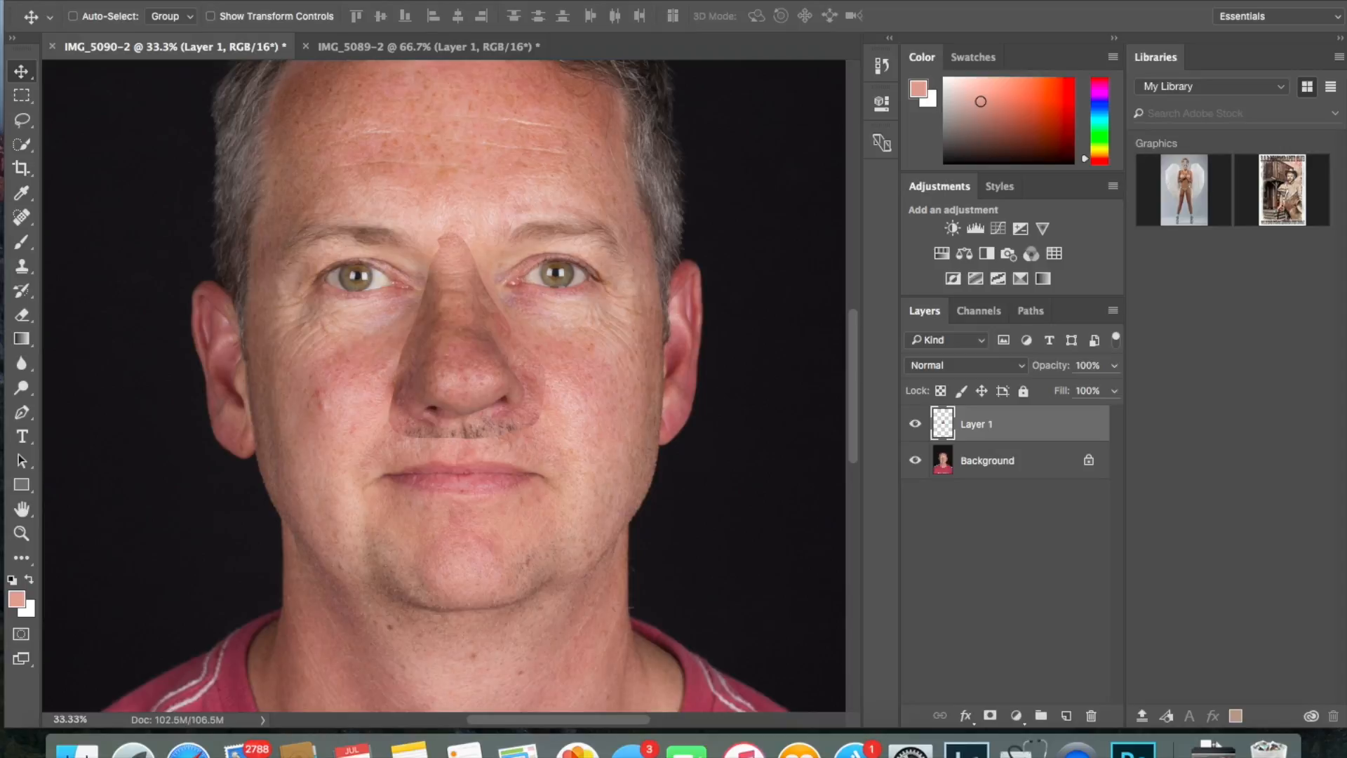
Step: Start Puppet Warp on the nose layer with the mesh hidden, place five pins down the bridge to the tip, and nudge the tip pin
click(205, 0)
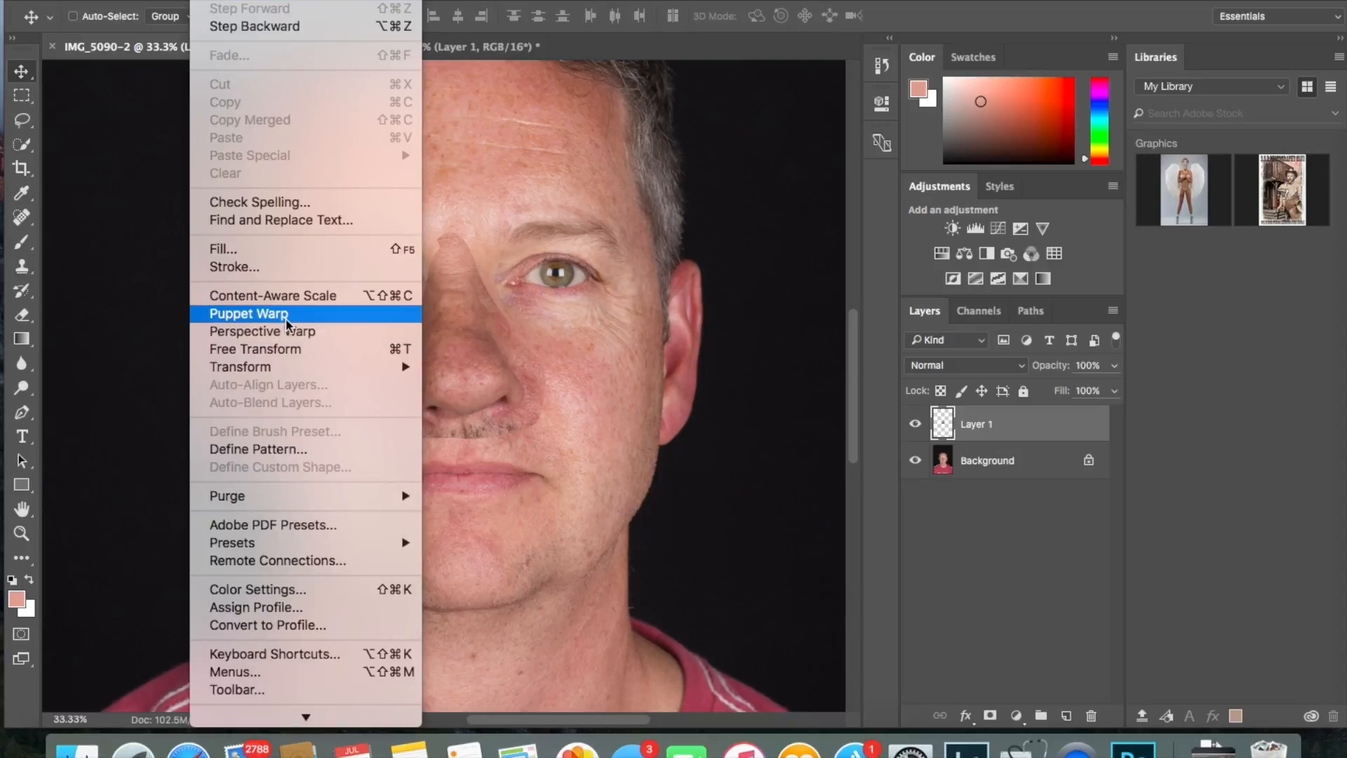
click(304, 317)
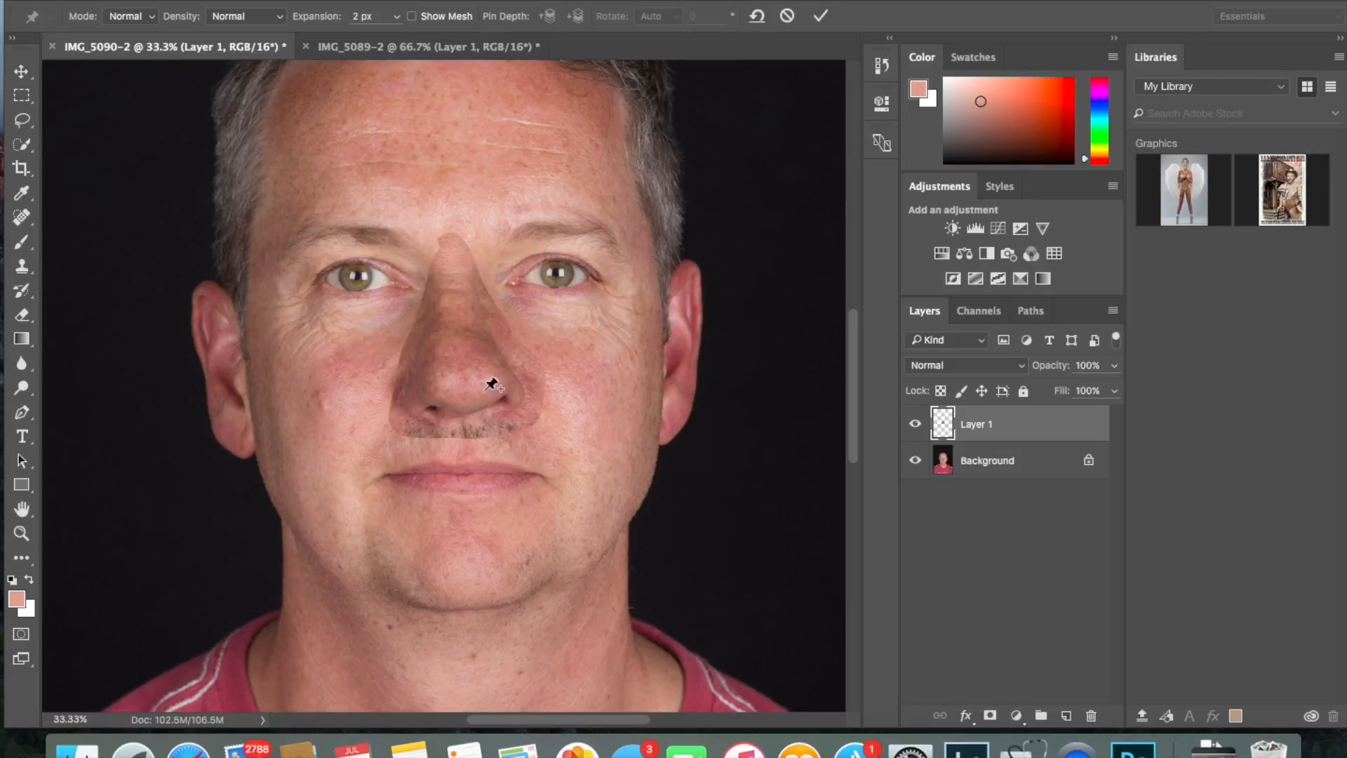
click(413, 17)
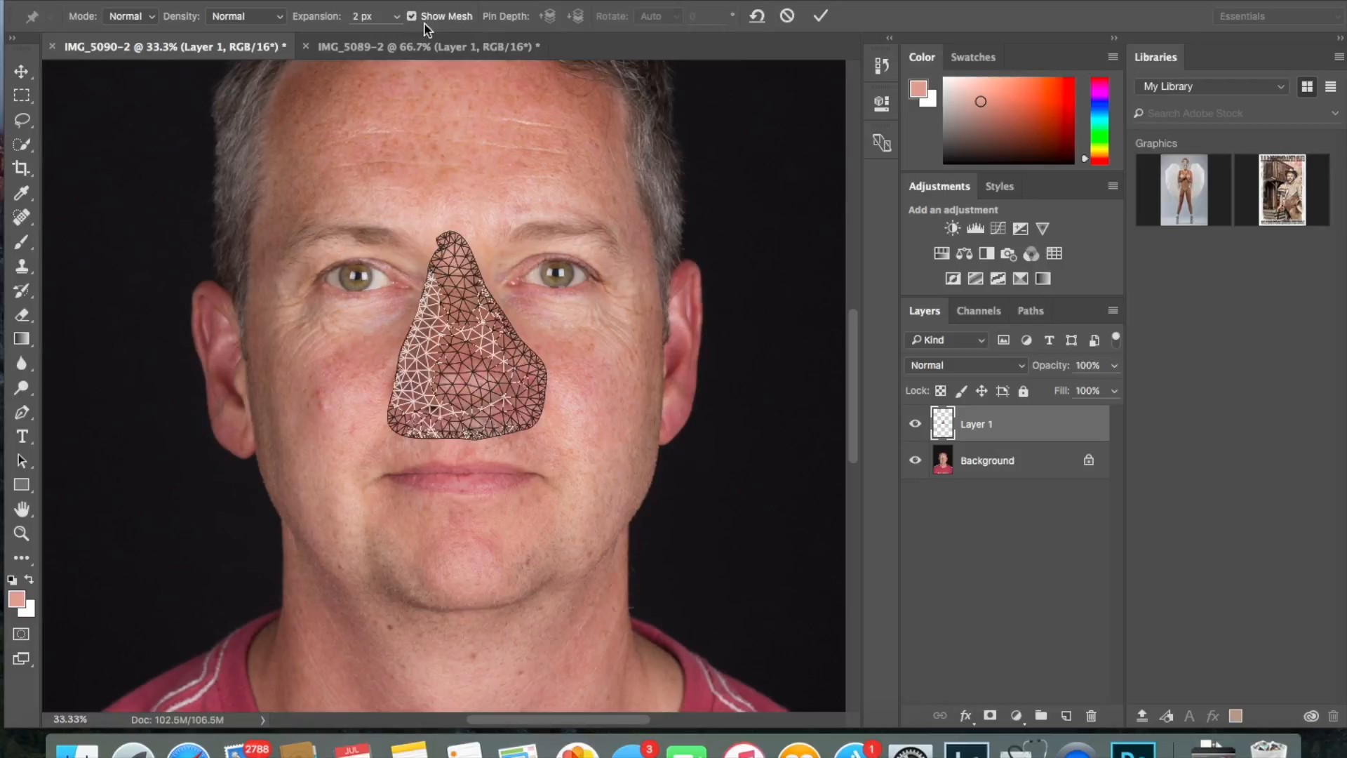
click(413, 16)
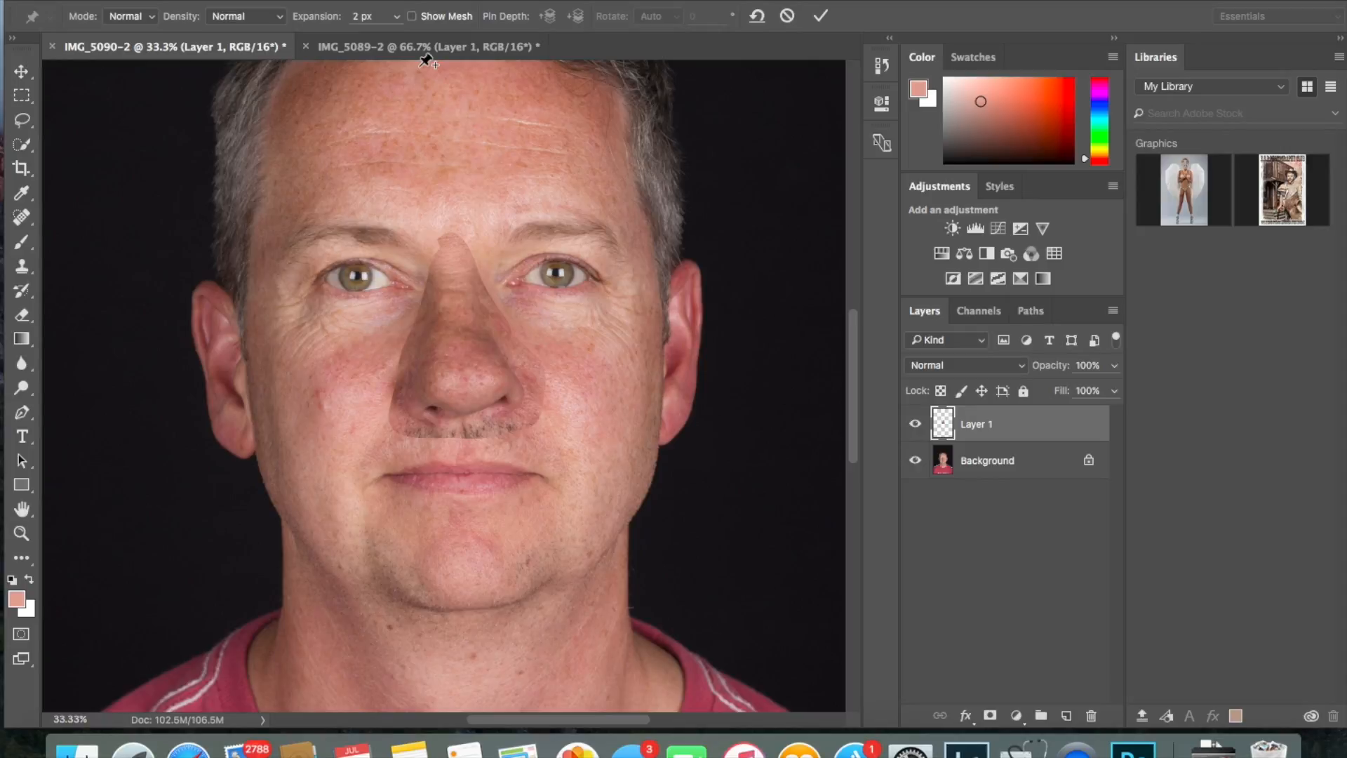
key(super+equal)
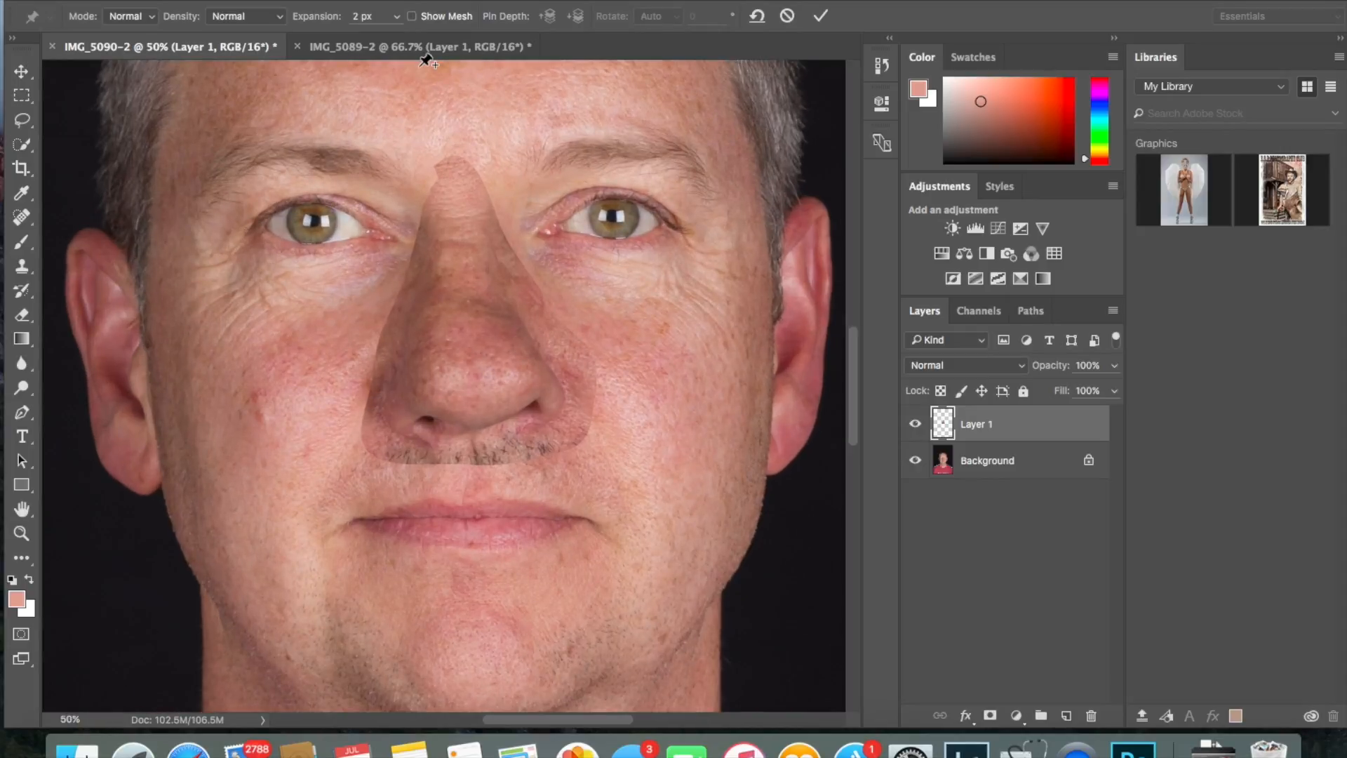
click(455, 191)
click(463, 297)
click(467, 349)
click(473, 387)
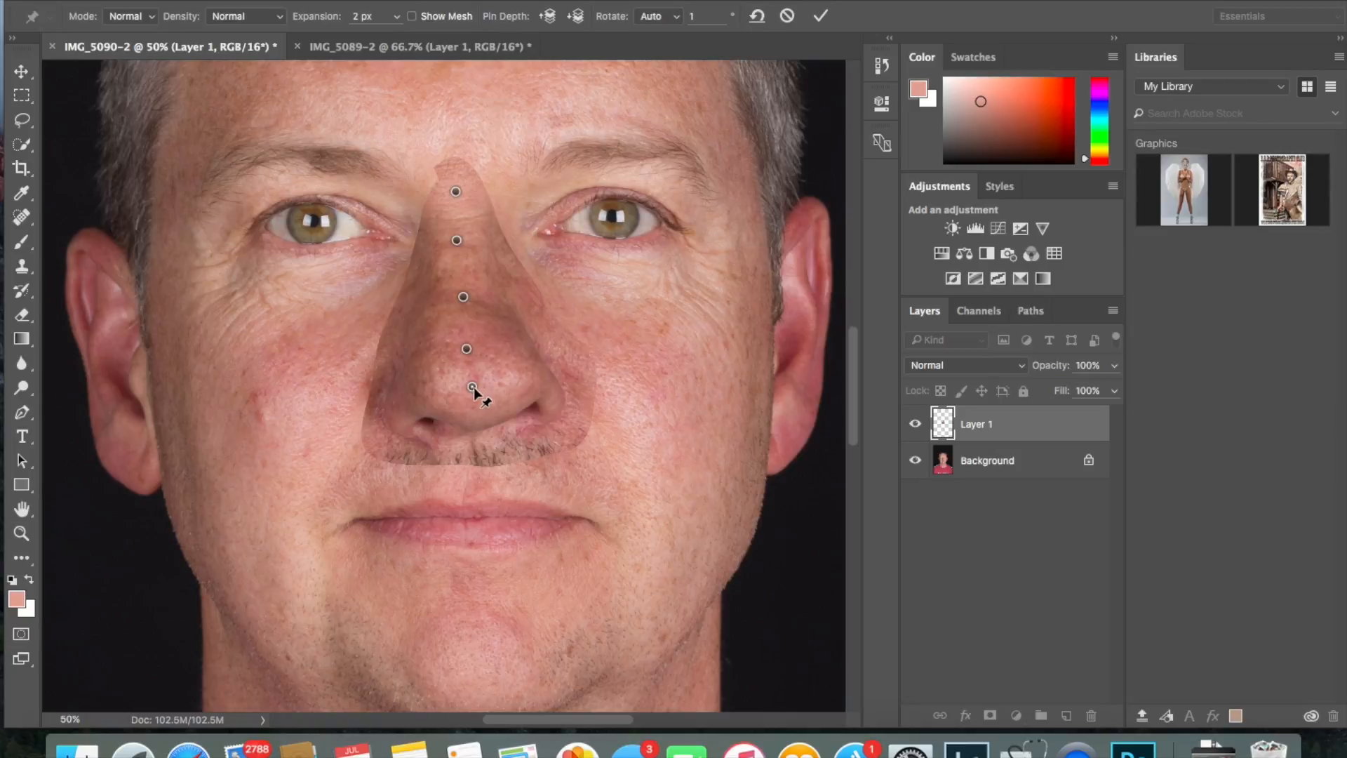
drag(473, 387, 469, 386)
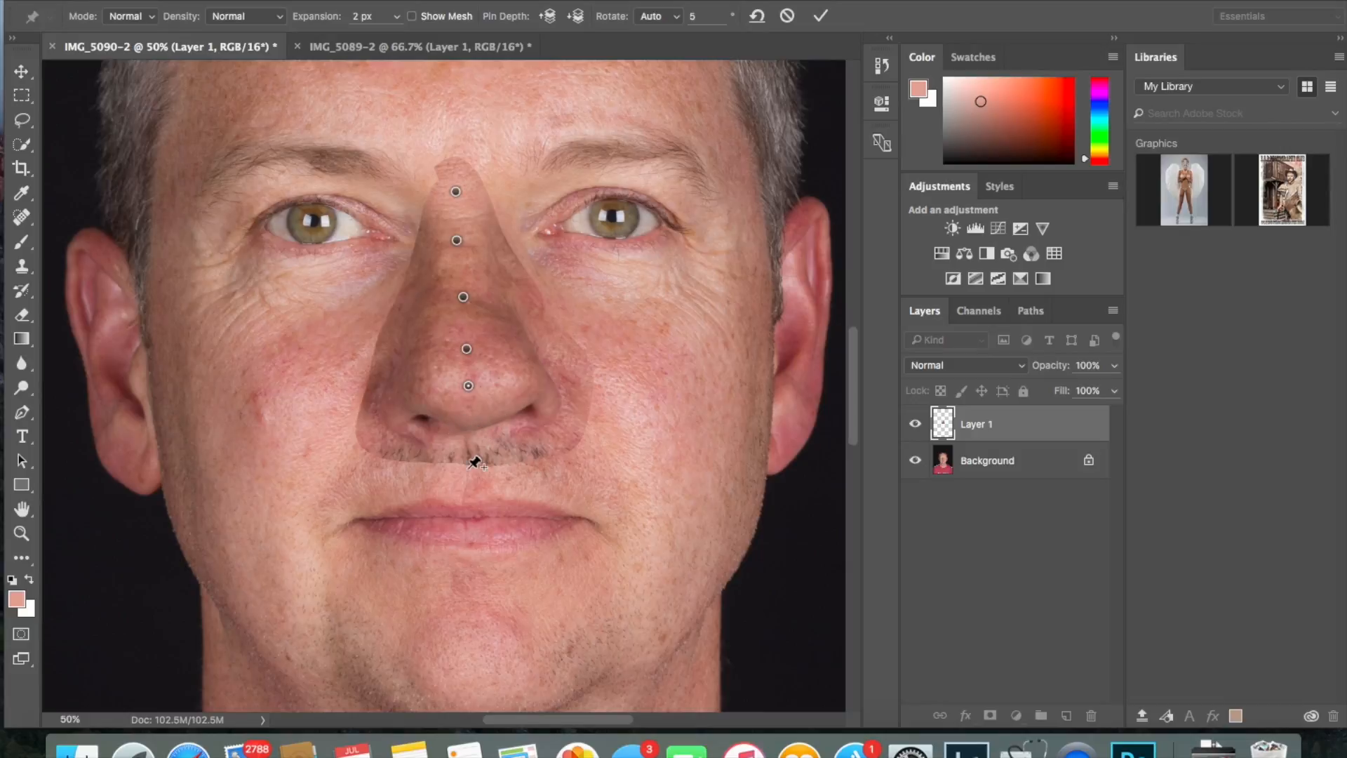
Step: Pin the outer edges of both nostrils and nudge those pins to match the underlying nose
click(559, 404)
drag(562, 406, 560, 407)
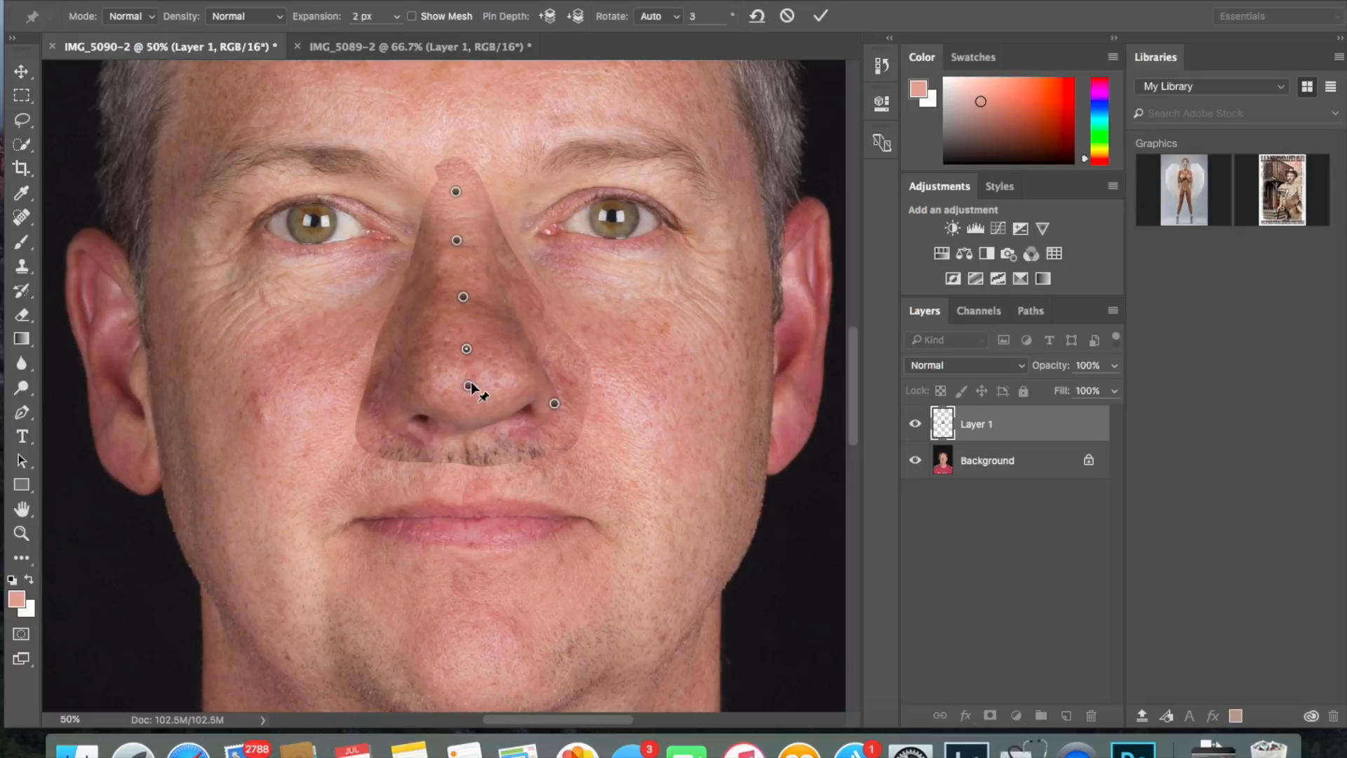
shift+click(464, 297)
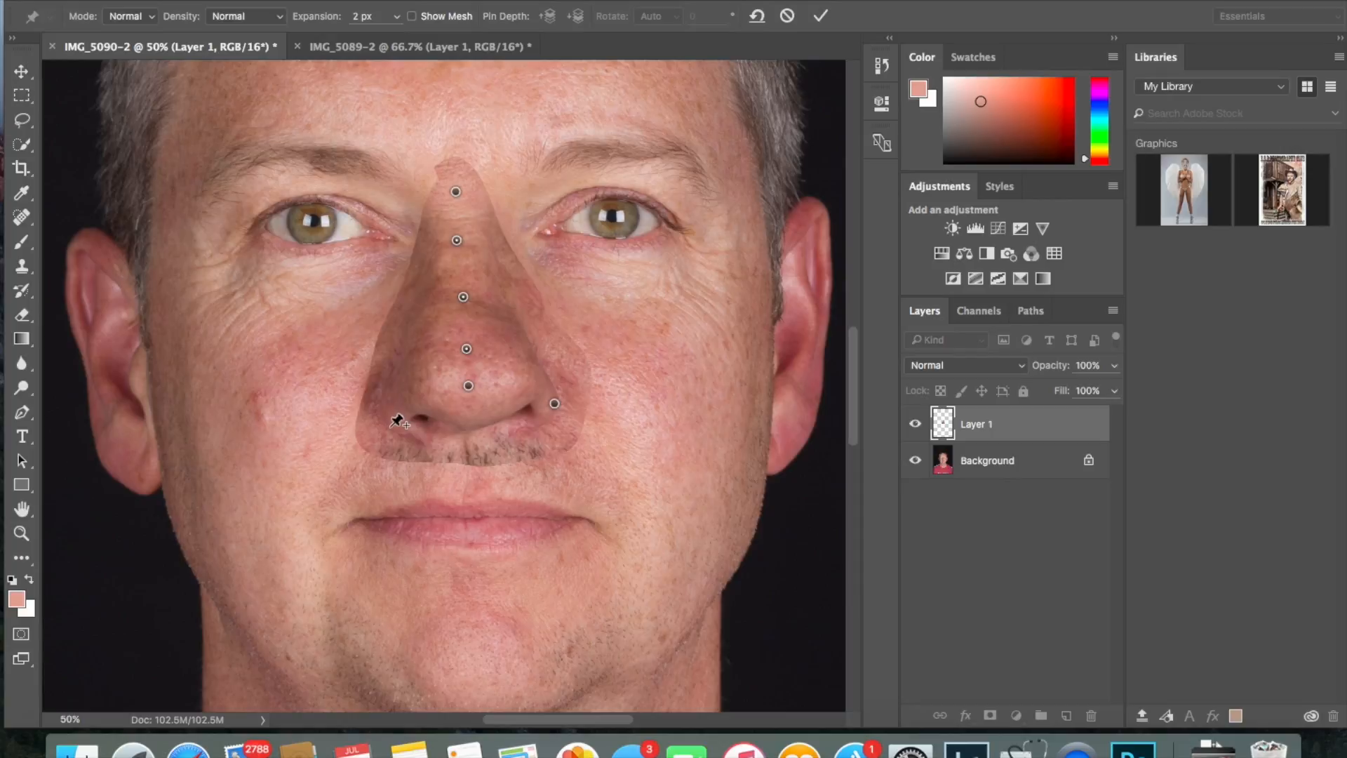
click(390, 425)
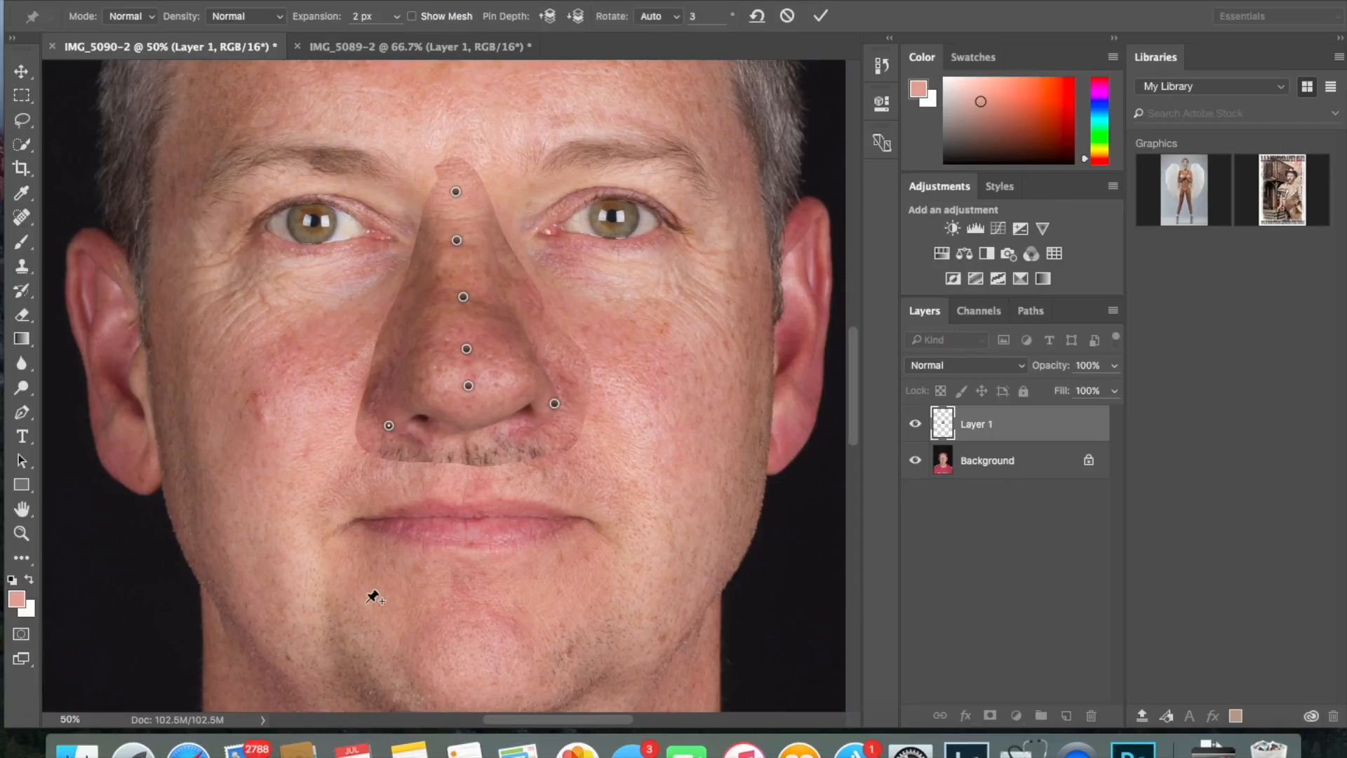
key(Up)
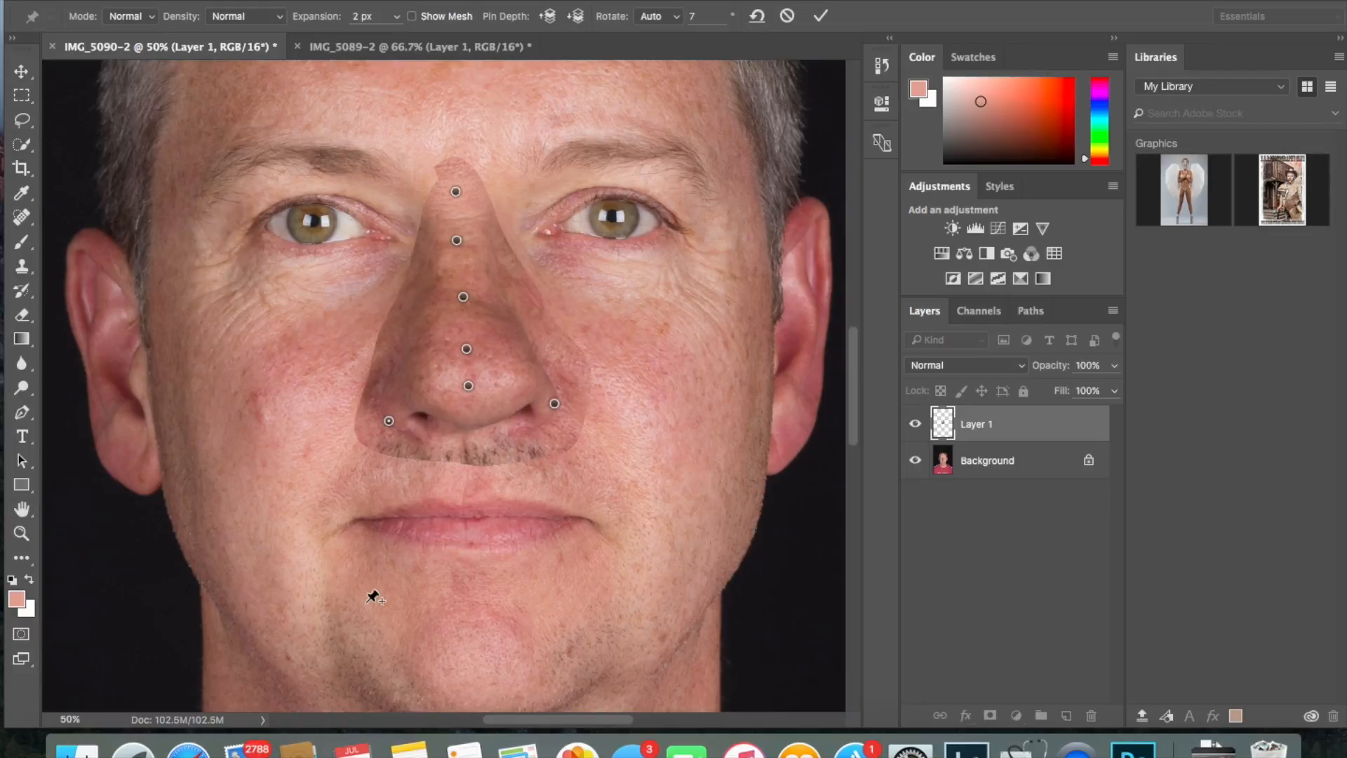
Step: Add warp pins along both sides of the nose above the nostrils and shift them inward to narrow it
click(382, 390)
click(390, 390)
mouse_move(391, 390)
mouse_down()
mouse_move(405, 395)
mouse_move(395, 388)
mouse_up()
drag(554, 405, 550, 408)
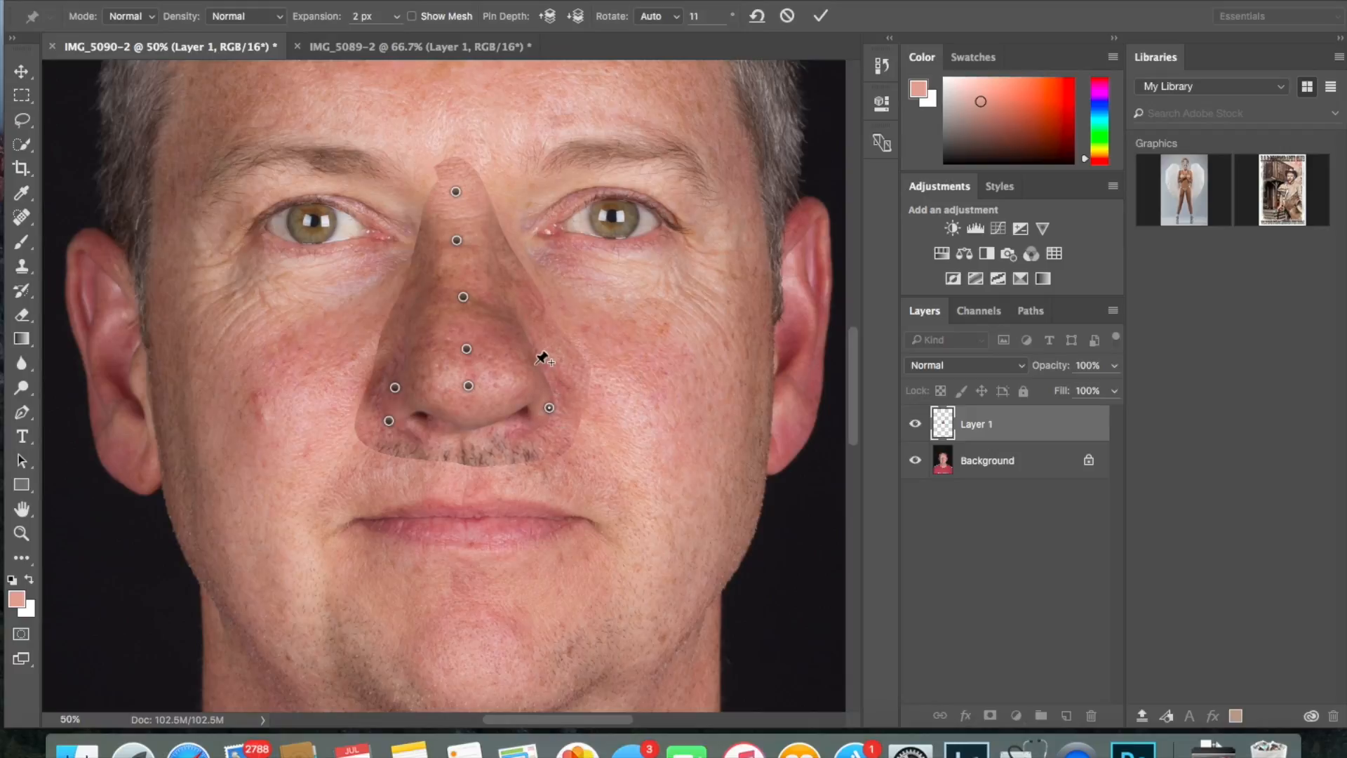
drag(537, 362, 508, 325)
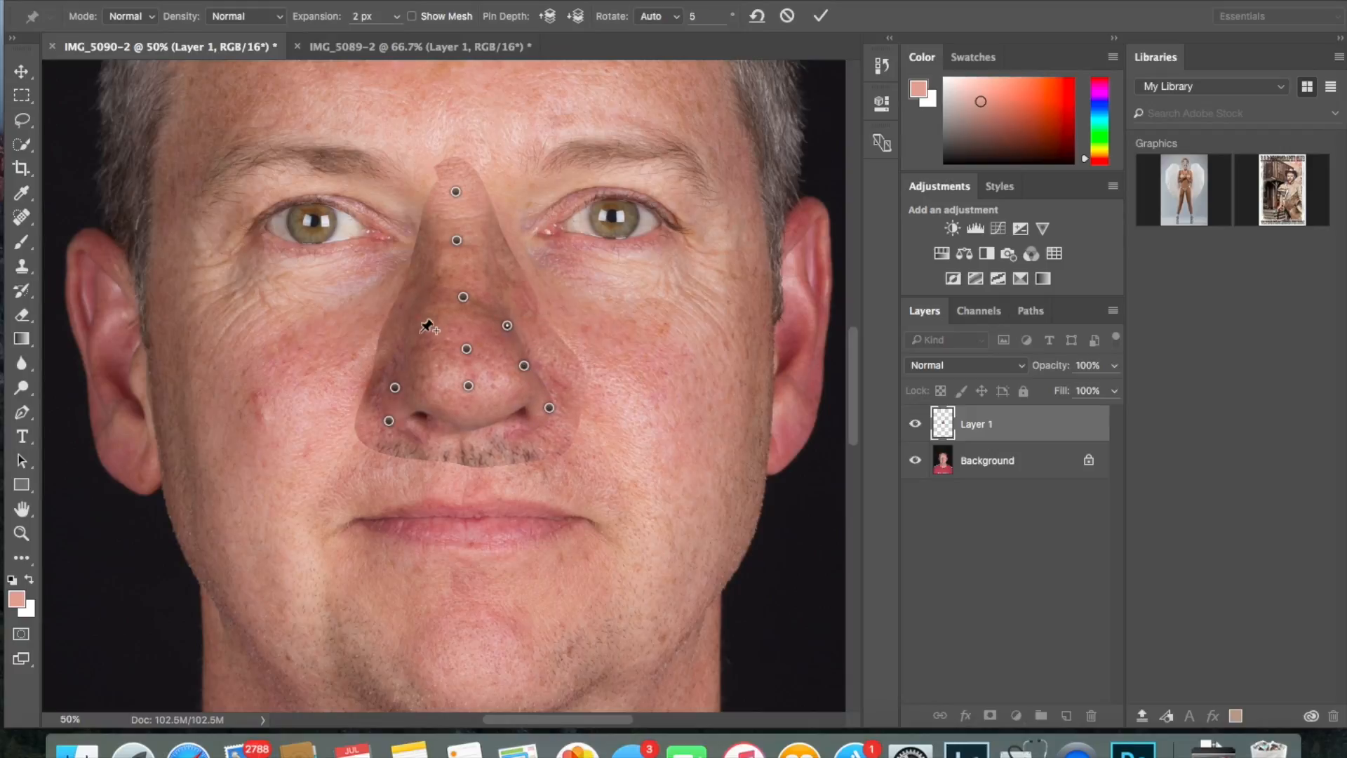
drag(421, 321, 426, 324)
click(427, 324)
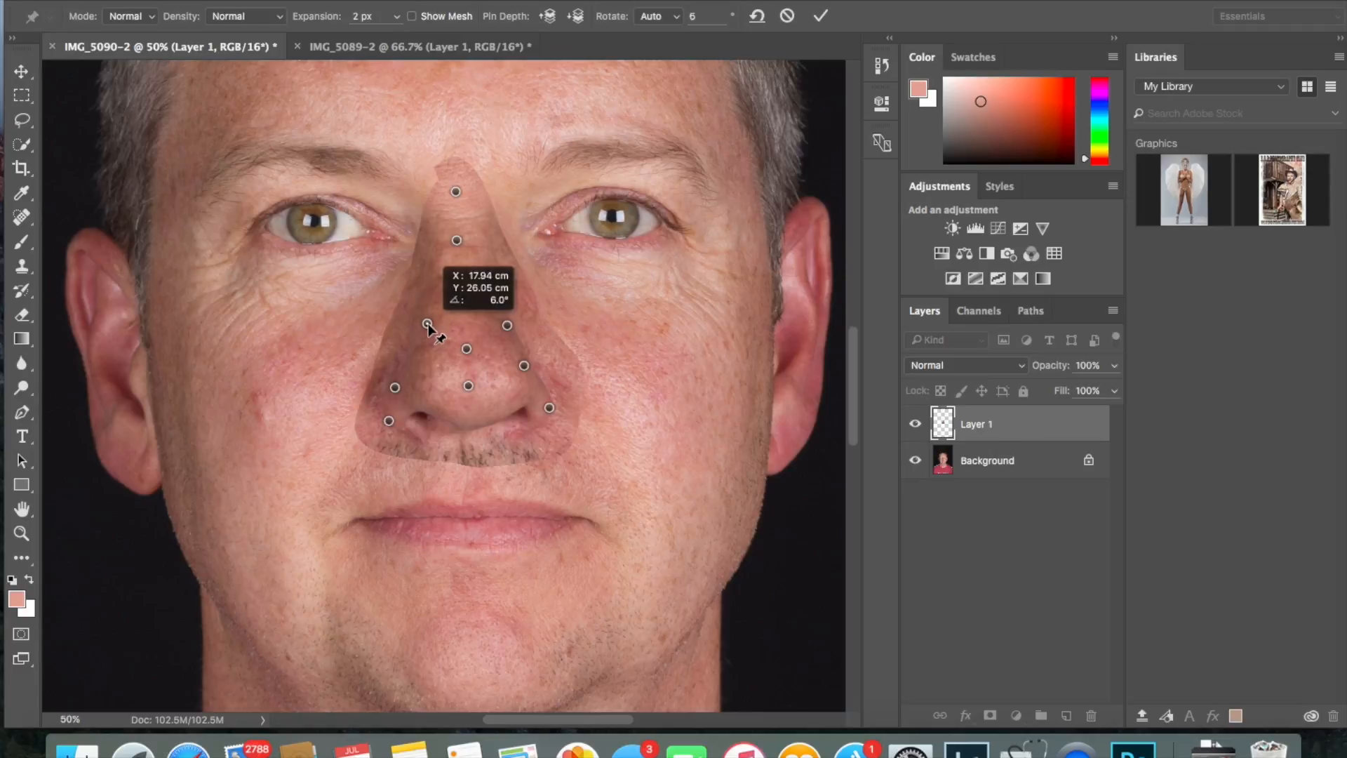
Step: Stretch the top of the nose upward and pin both edges of the bridge to shape it between the eyebrows
click(464, 297)
drag(456, 192, 457, 174)
click(427, 144)
click(483, 152)
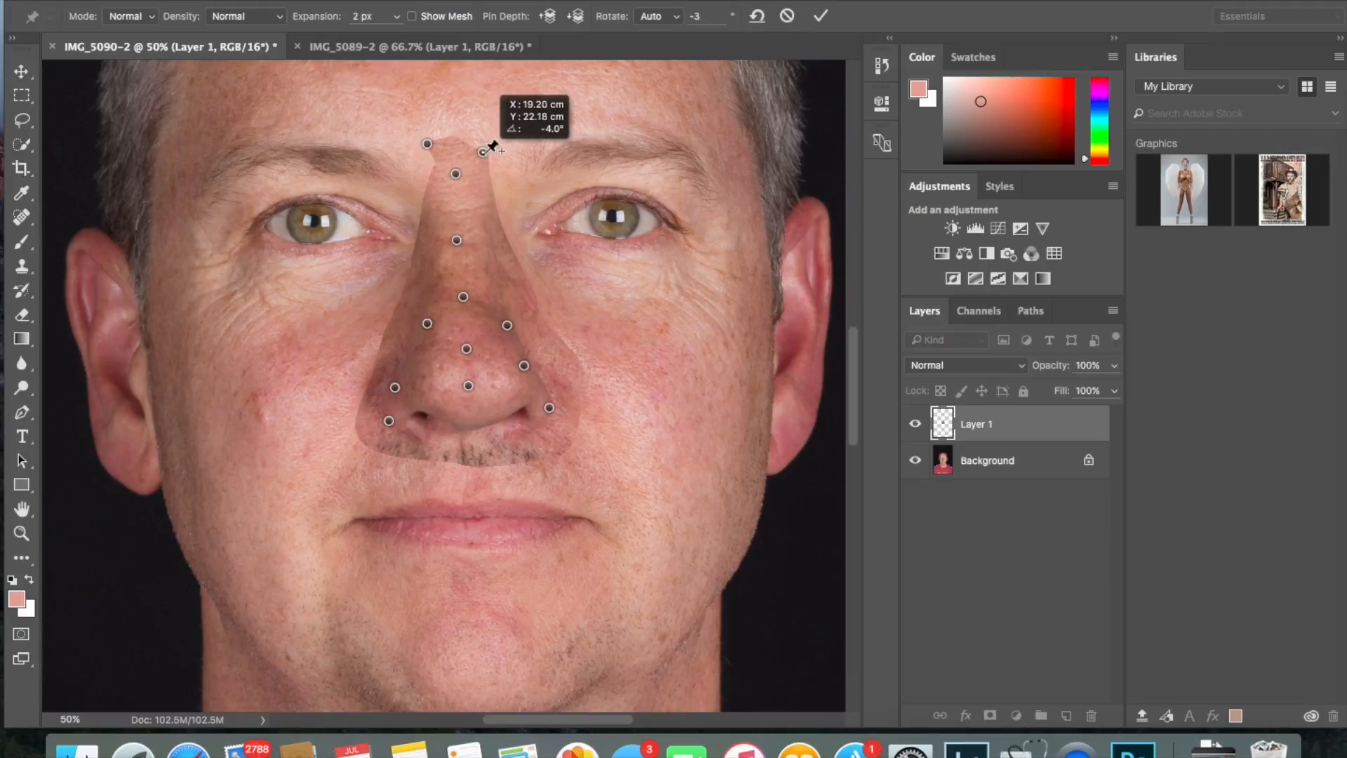
click(418, 189)
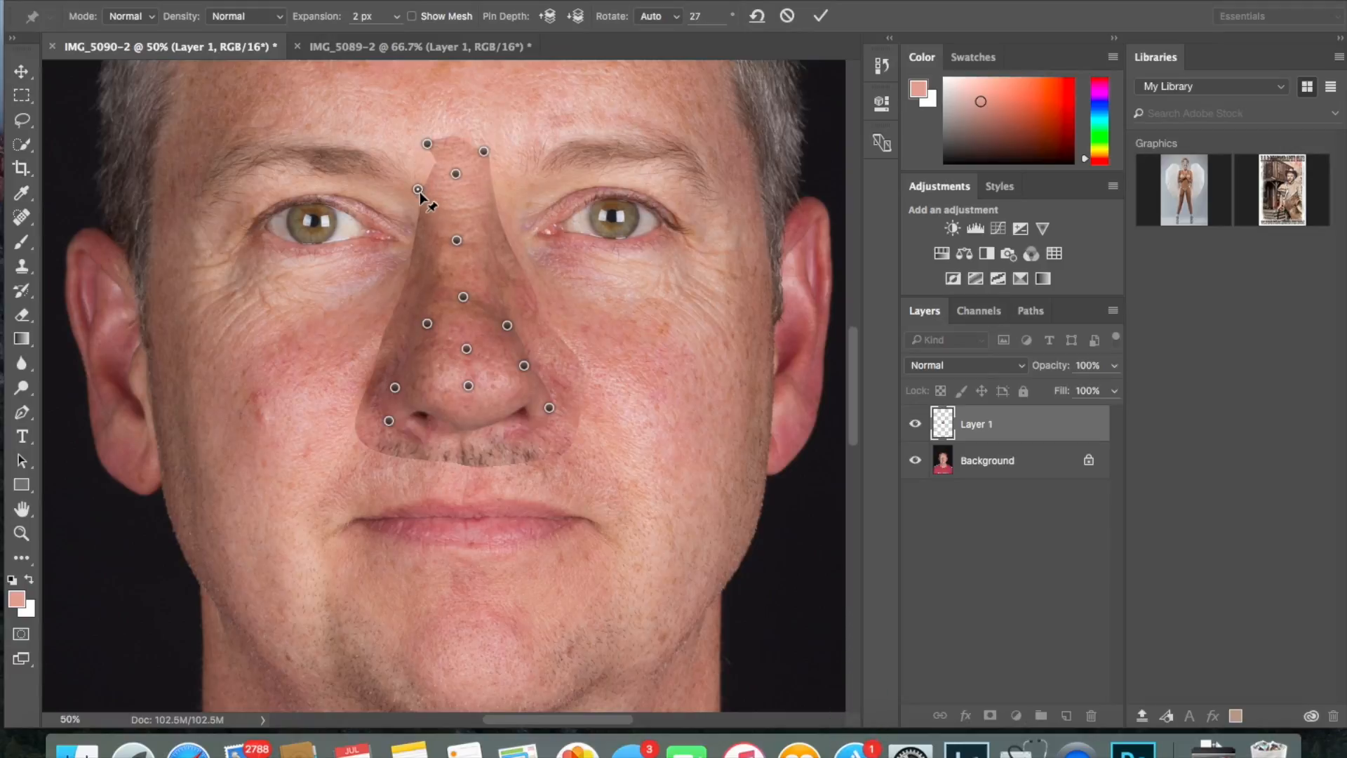
click(430, 232)
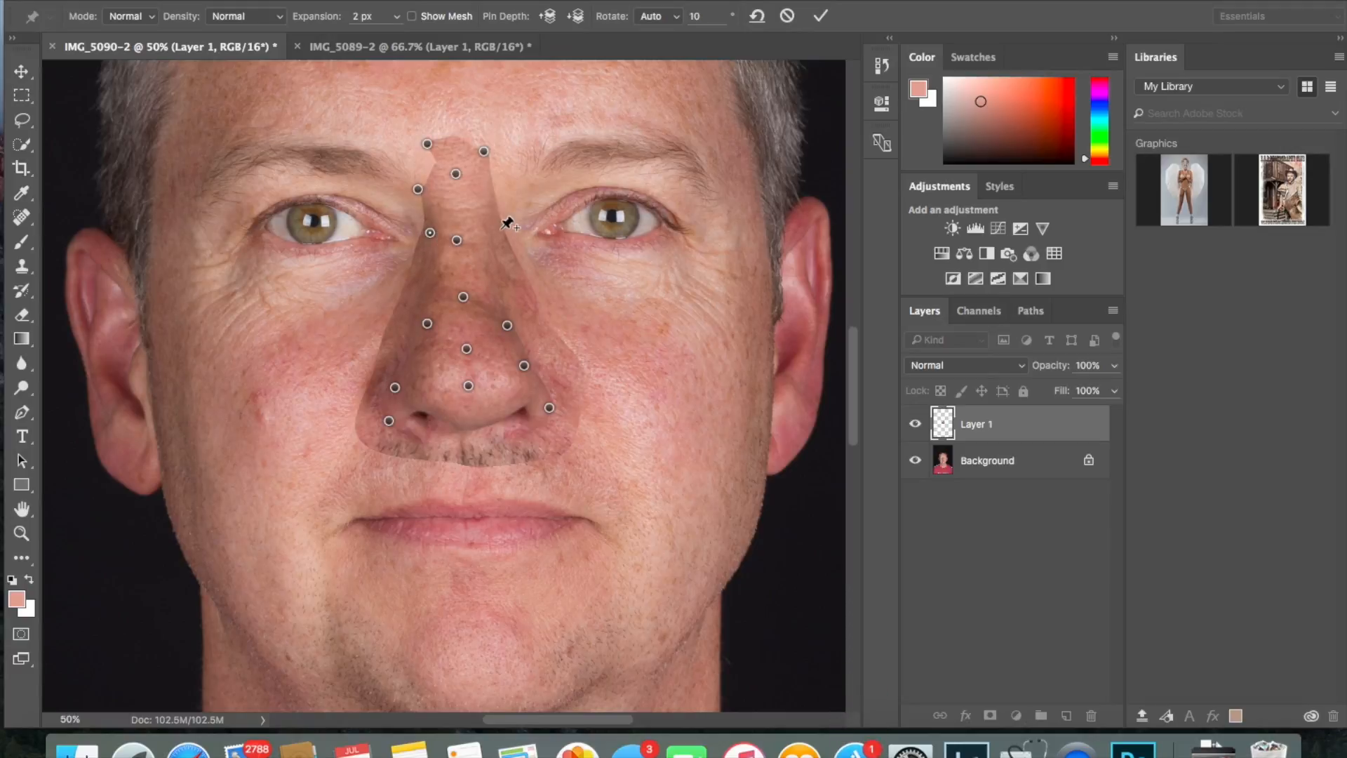
click(486, 229)
drag(419, 190, 425, 190)
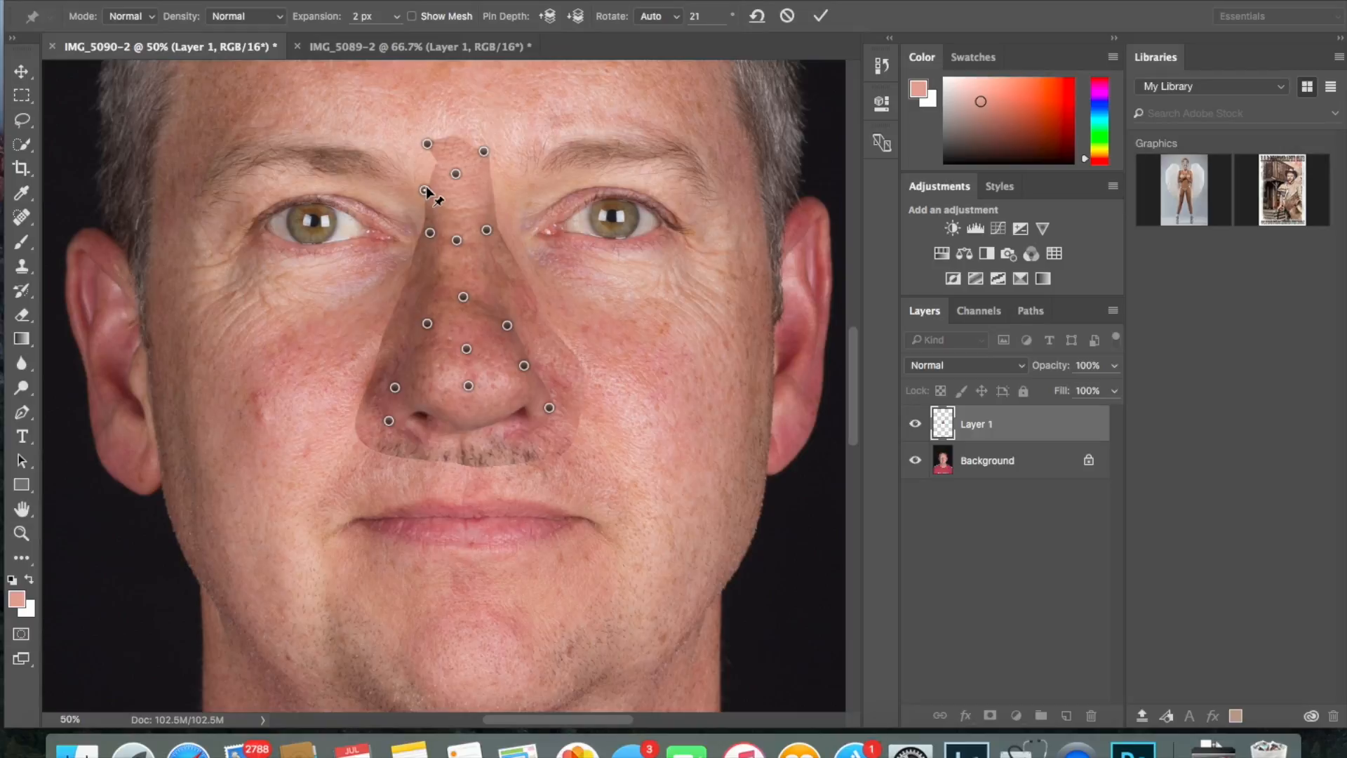
Step: Pull the left nostril pin inward, add pins along the base of the nose, and apply the puppet warp
drag(389, 421, 394, 417)
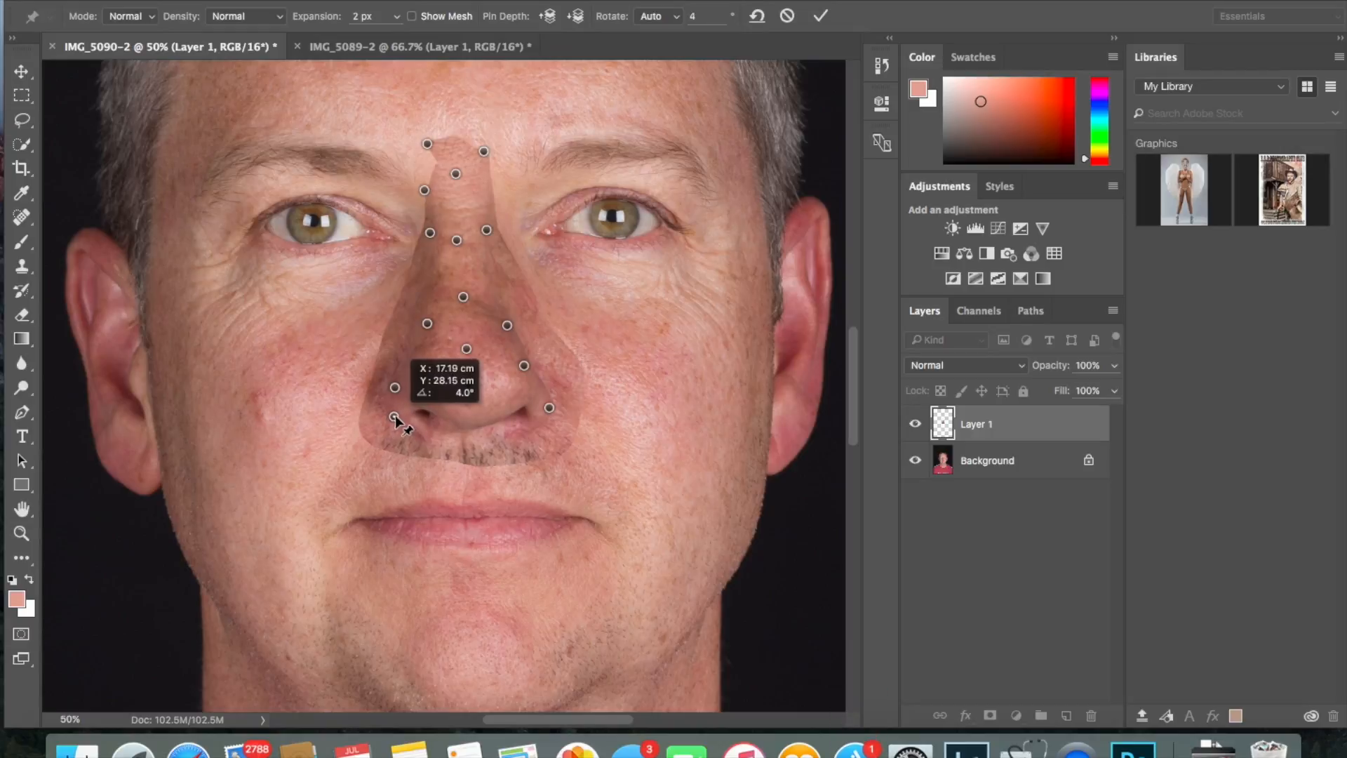
click(465, 428)
drag(466, 431, 468, 434)
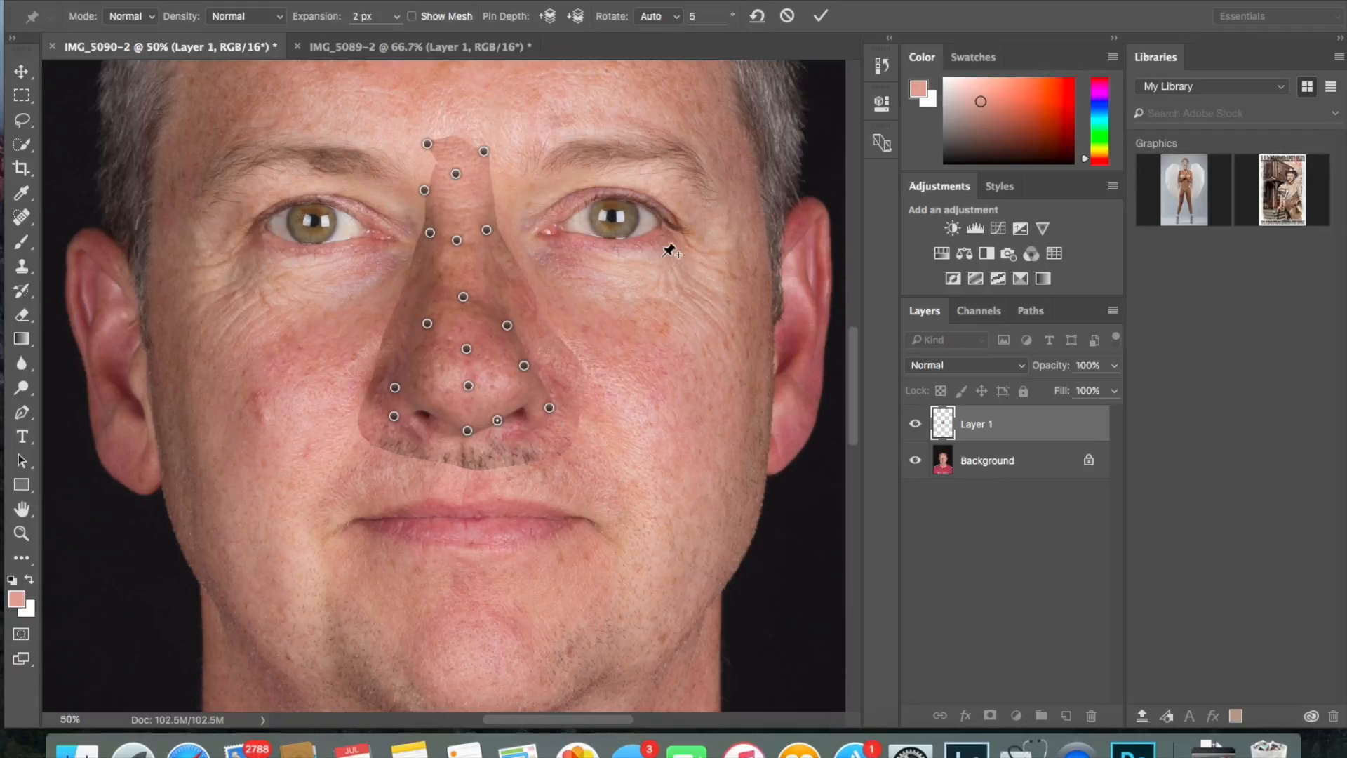
click(821, 16)
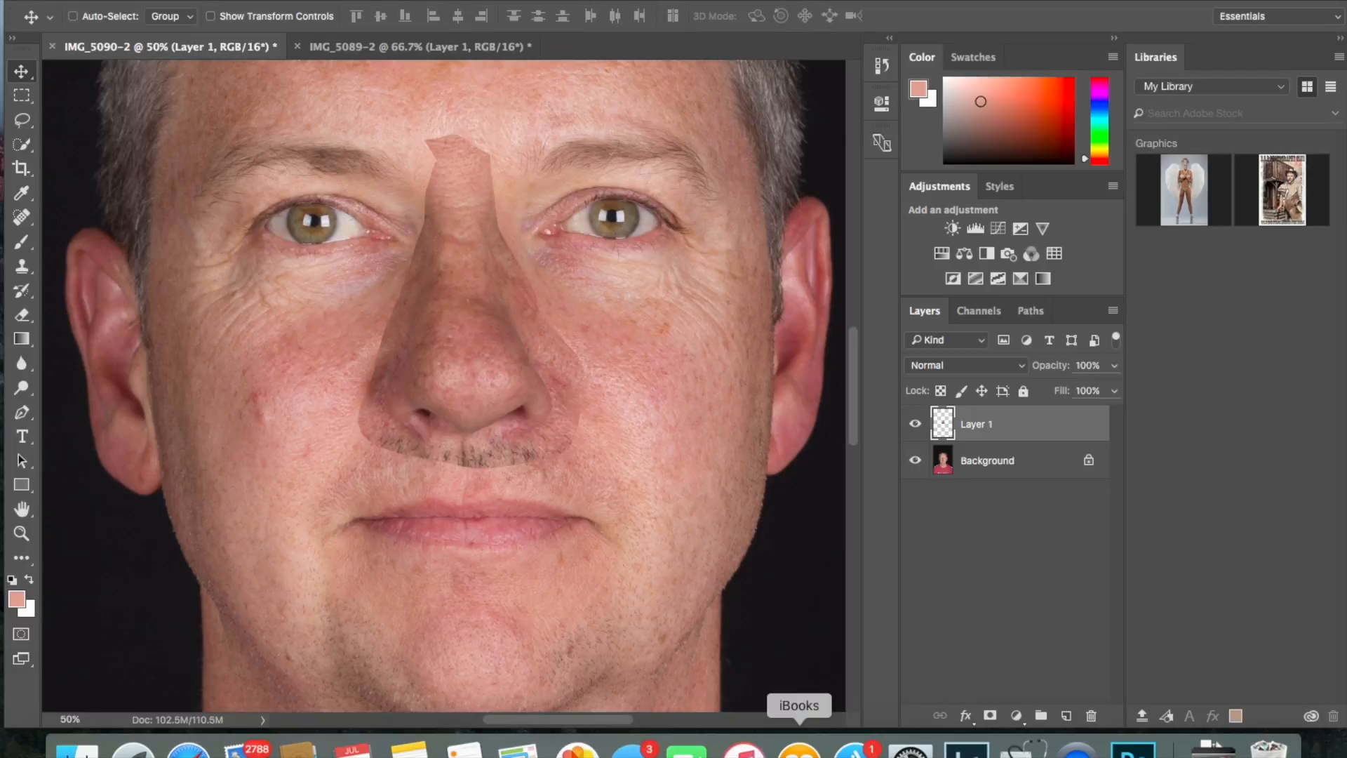
Step: Load the transplanted nose layer's outline as a selection and brighten it with a Curves point at input 121, output 137
super+click(946, 420)
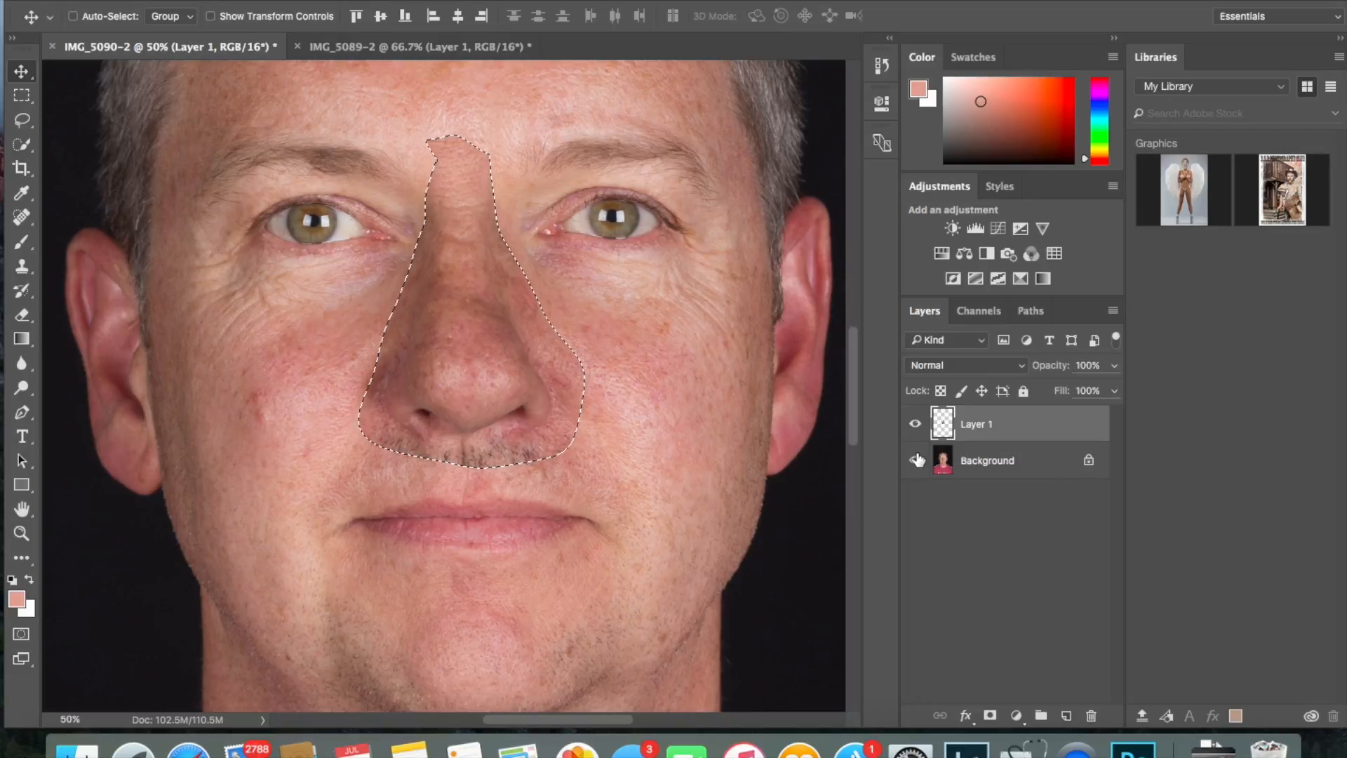
click(210, 0)
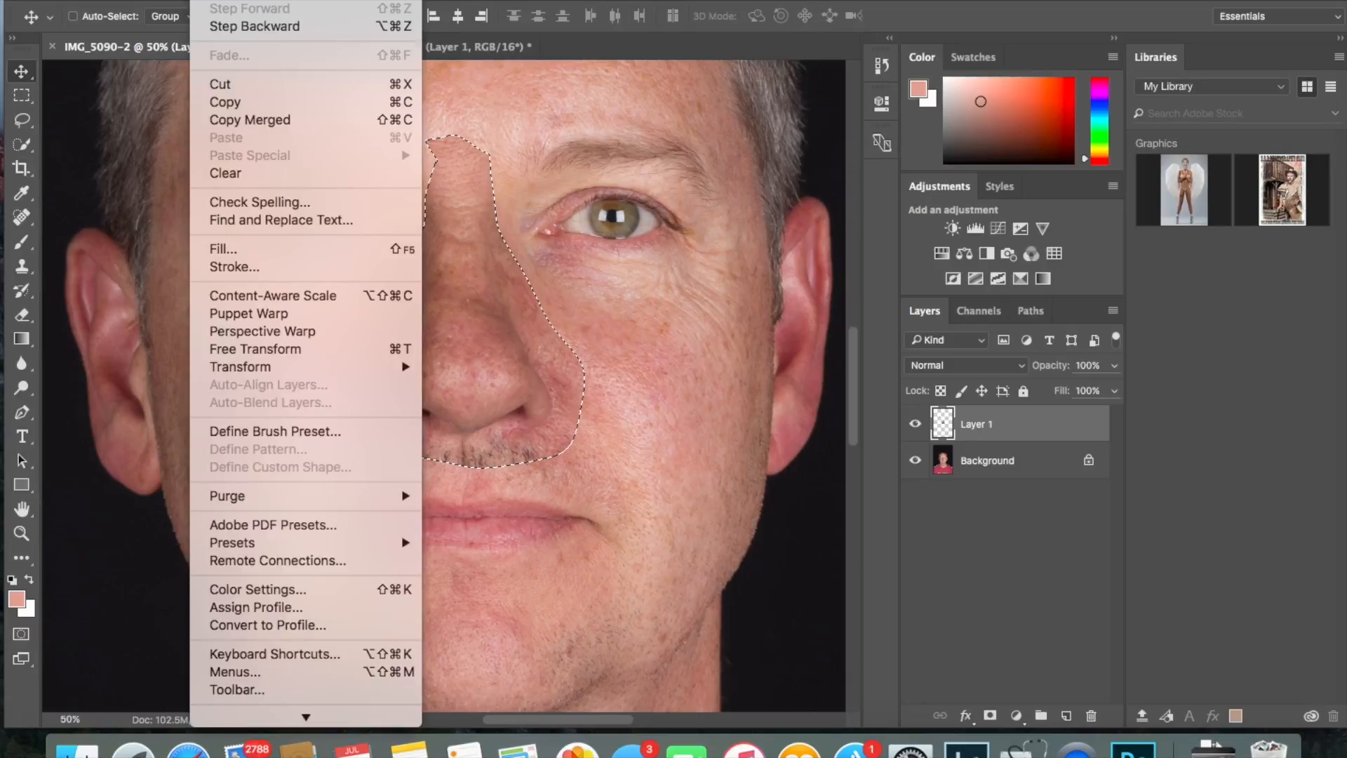
mouse_move(256, 0)
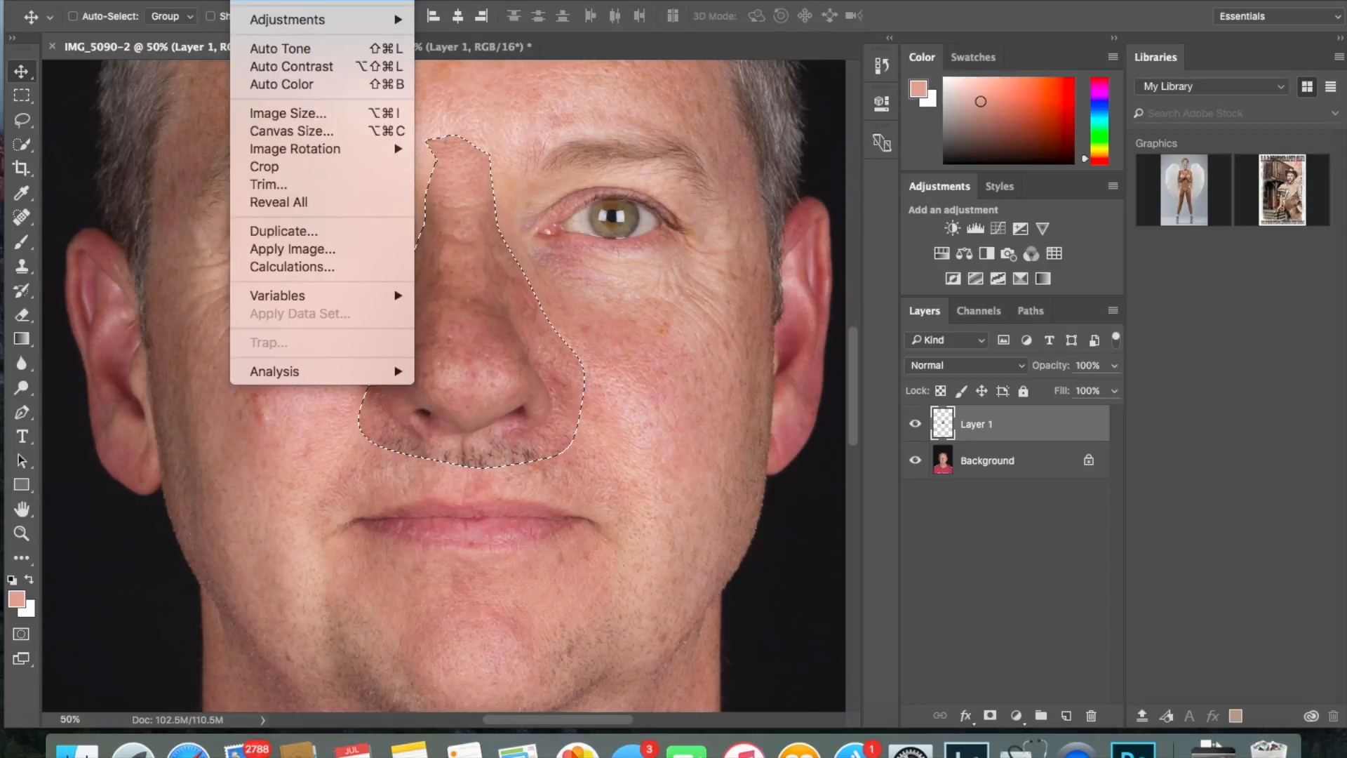
mouse_move(393, 18)
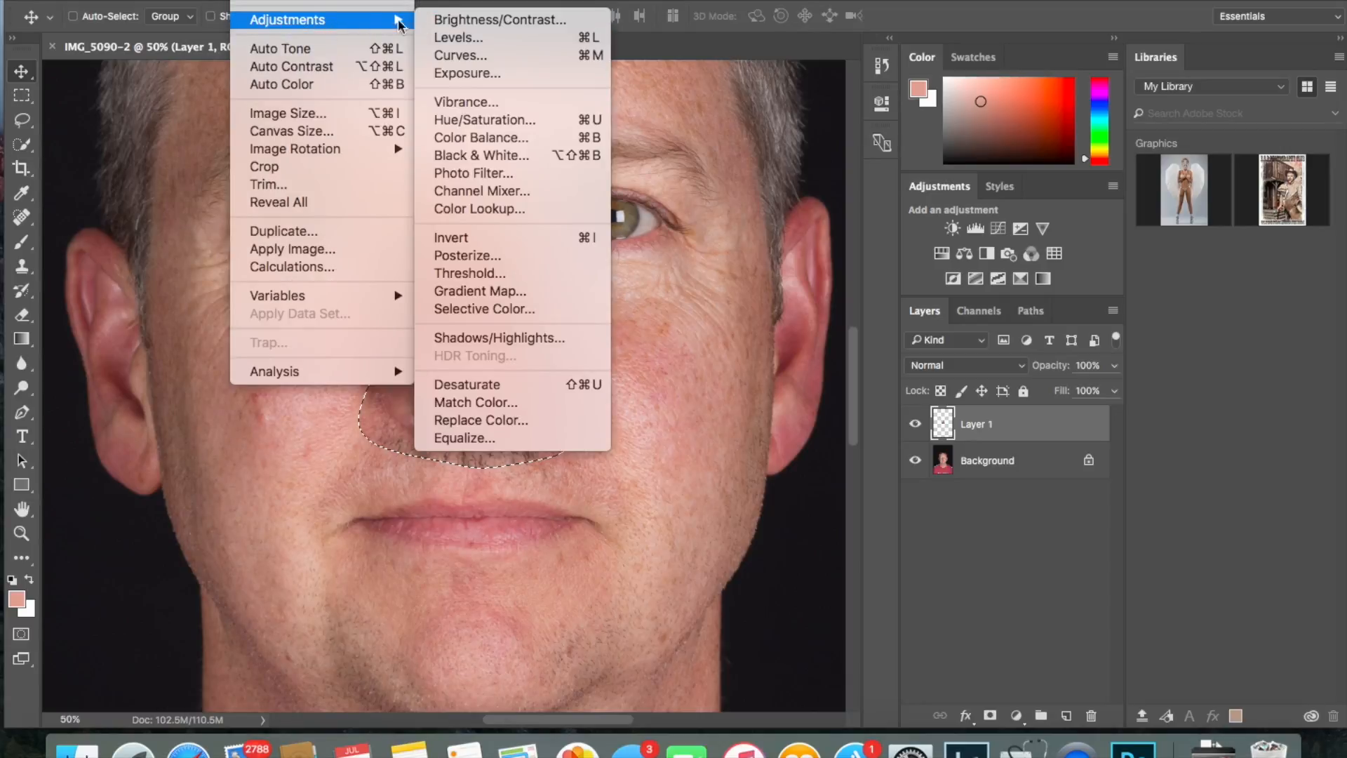
click(515, 58)
click(870, 348)
mouse_move(870, 347)
mouse_down()
mouse_move(858, 323)
mouse_move(878, 360)
mouse_move(862, 341)
mouse_up()
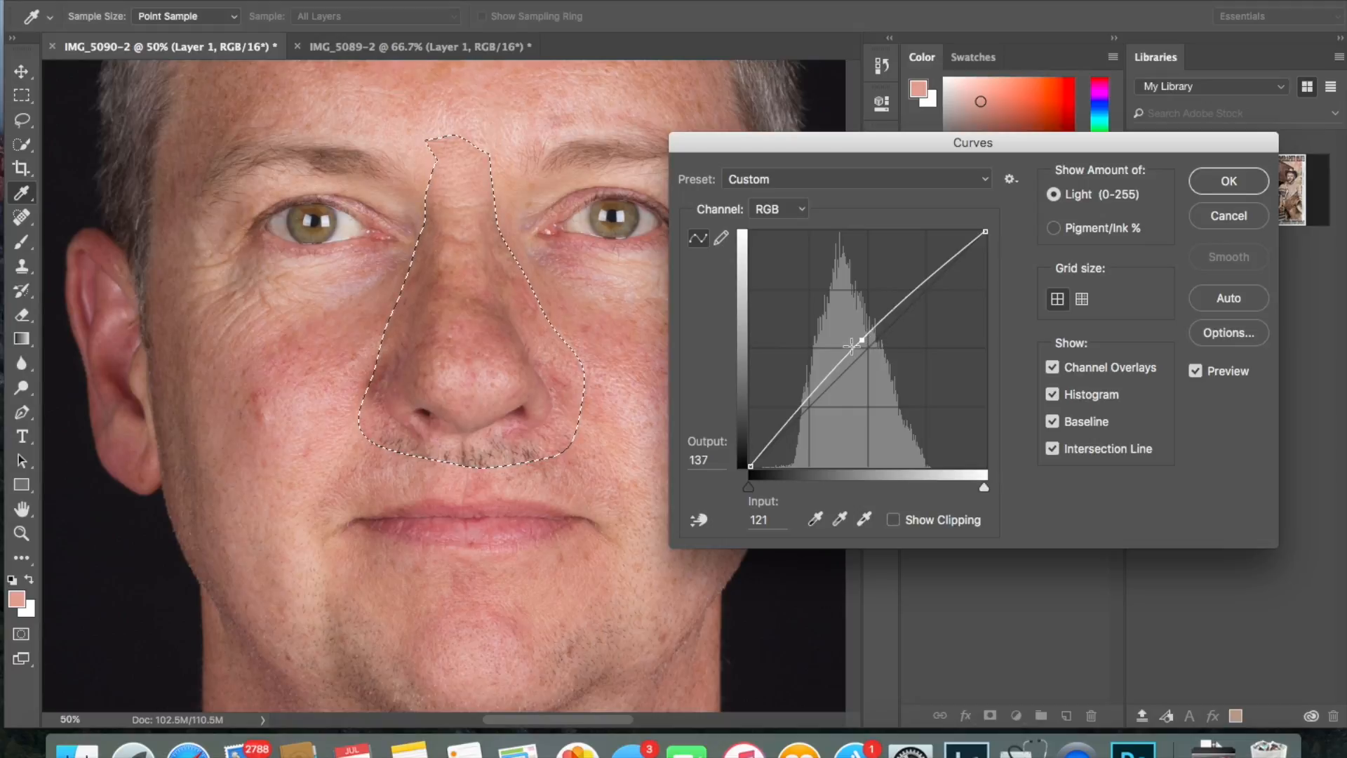
Step: Add a second curve point at input 111, output 128 to refine the nose's midtones, and apply the Curves adjustment
click(851, 344)
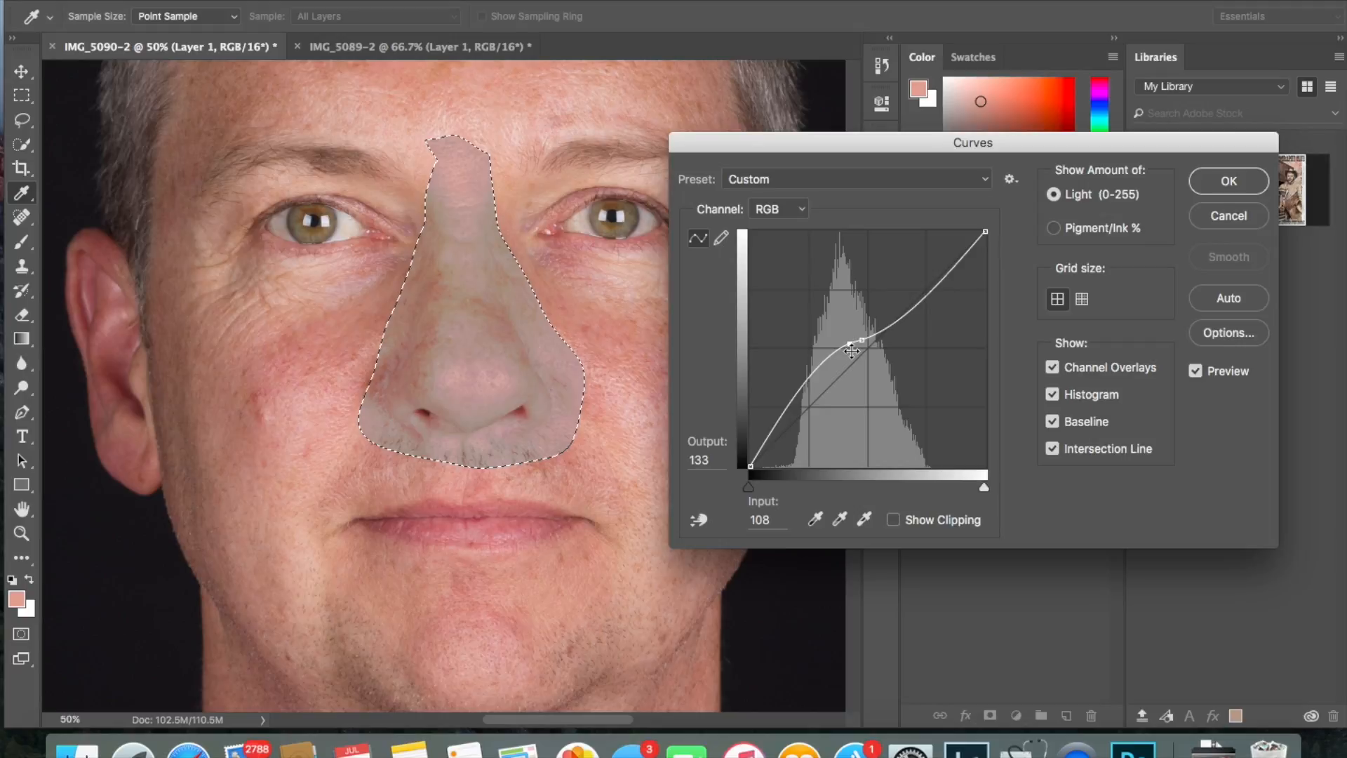
drag(850, 345, 854, 347)
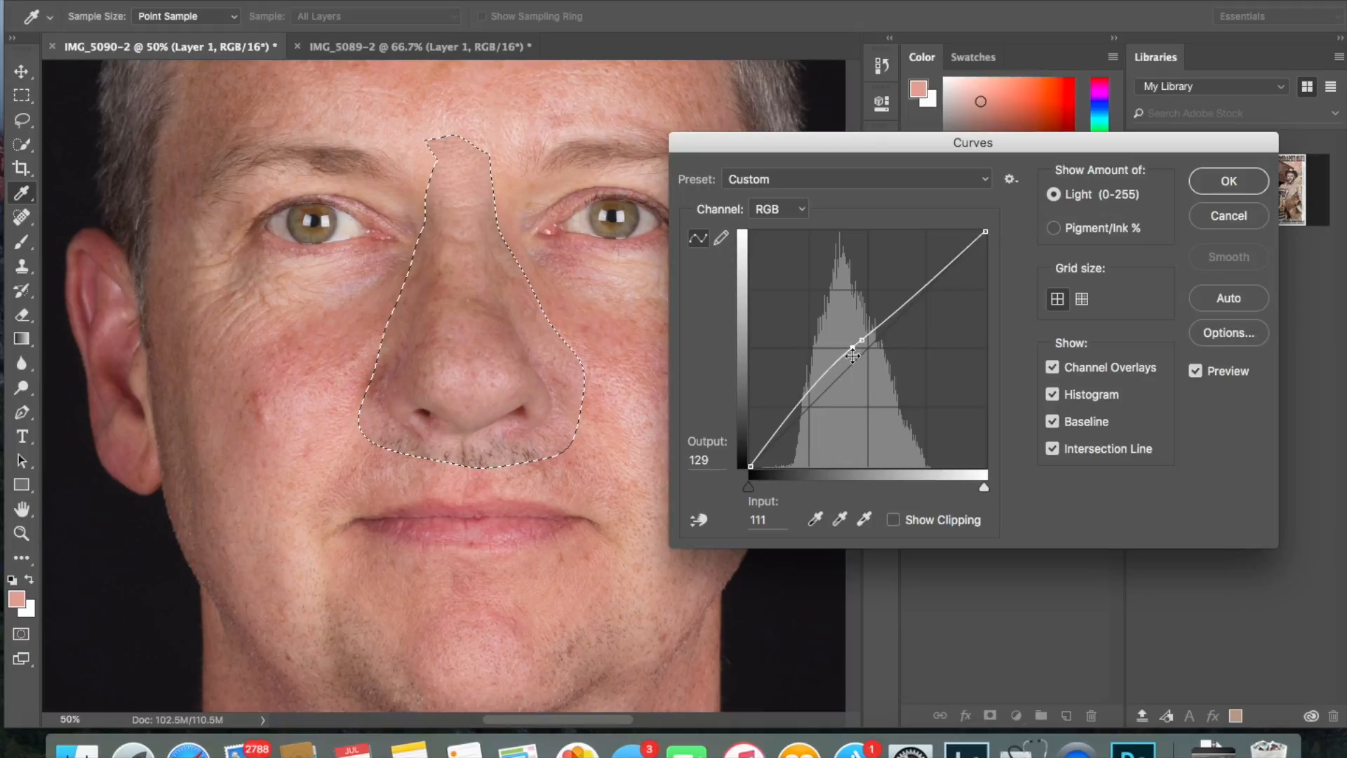
drag(855, 349, 853, 348)
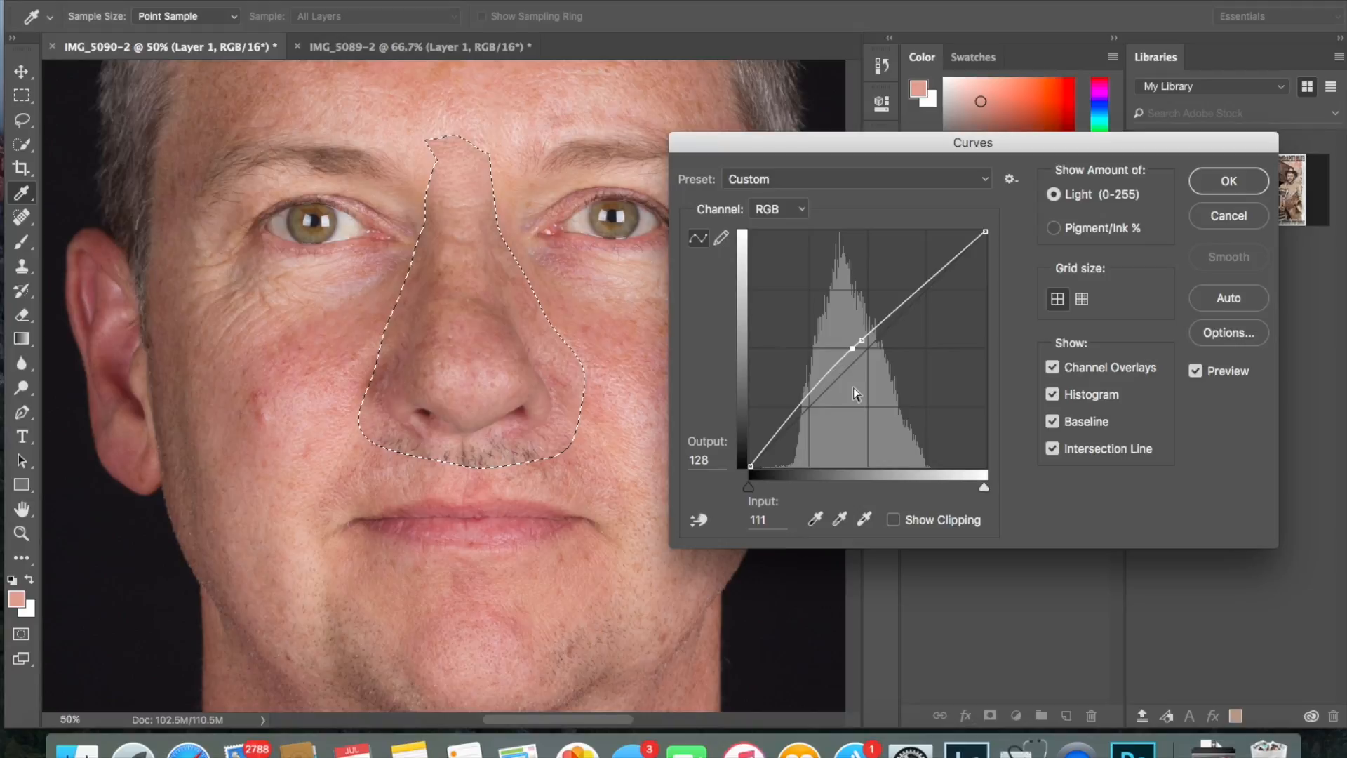
click(1221, 180)
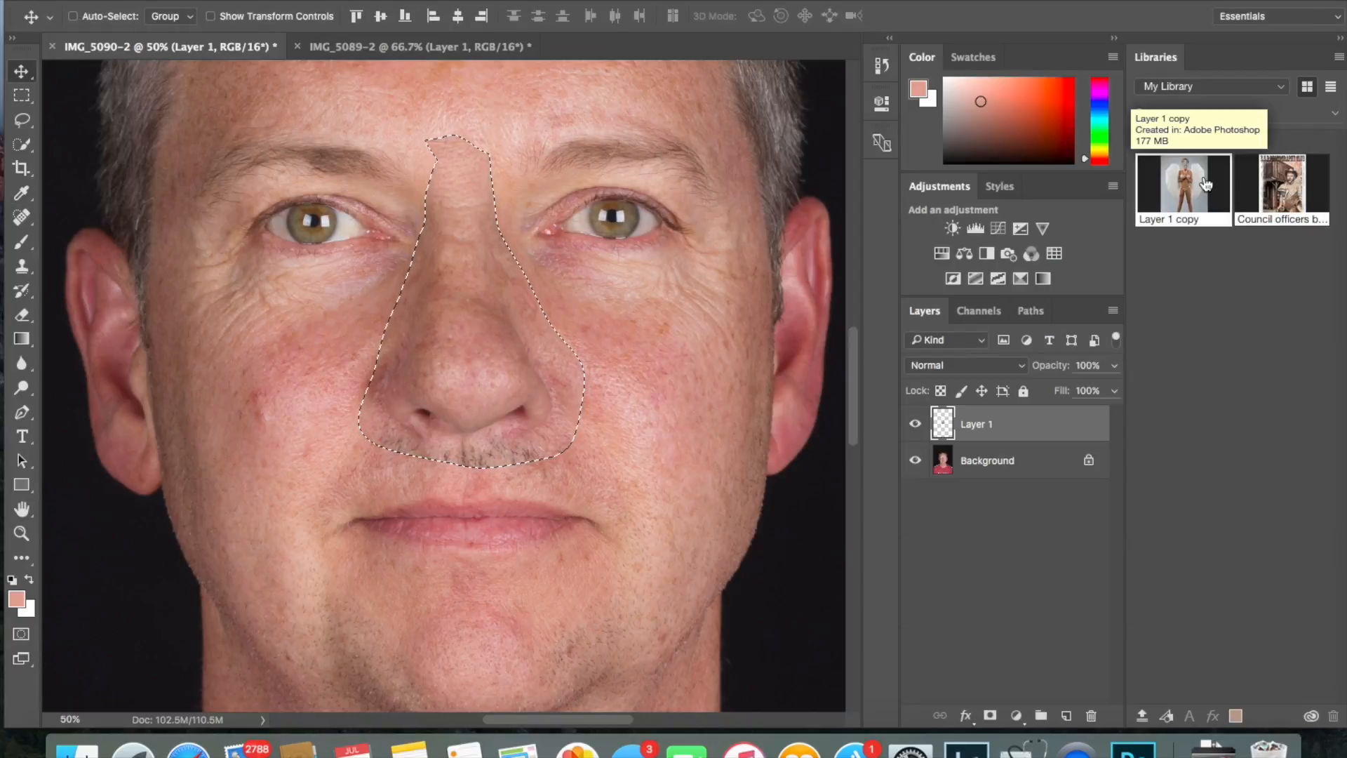
Step: Apply a Brightness/Contrast adjustment to the selected nose with brightness 11
click(249, 0)
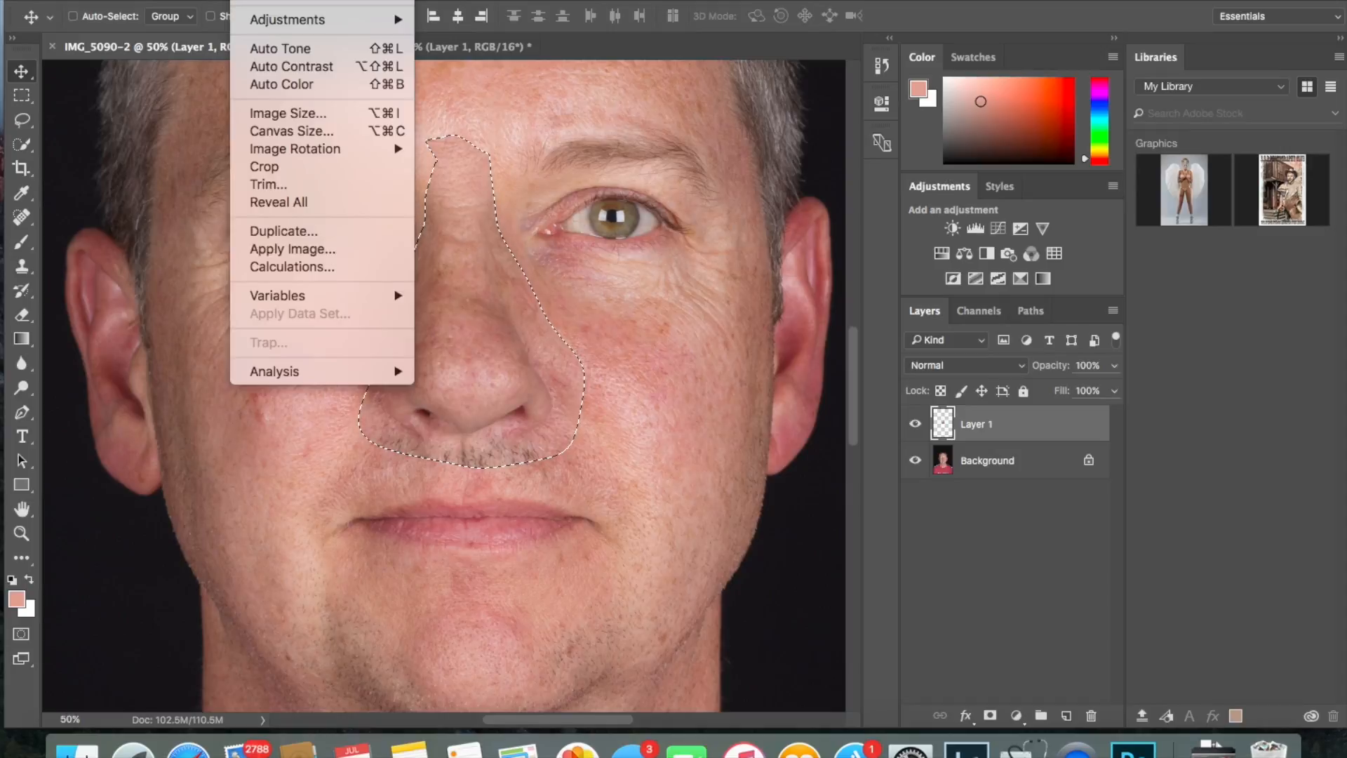
mouse_move(316, 19)
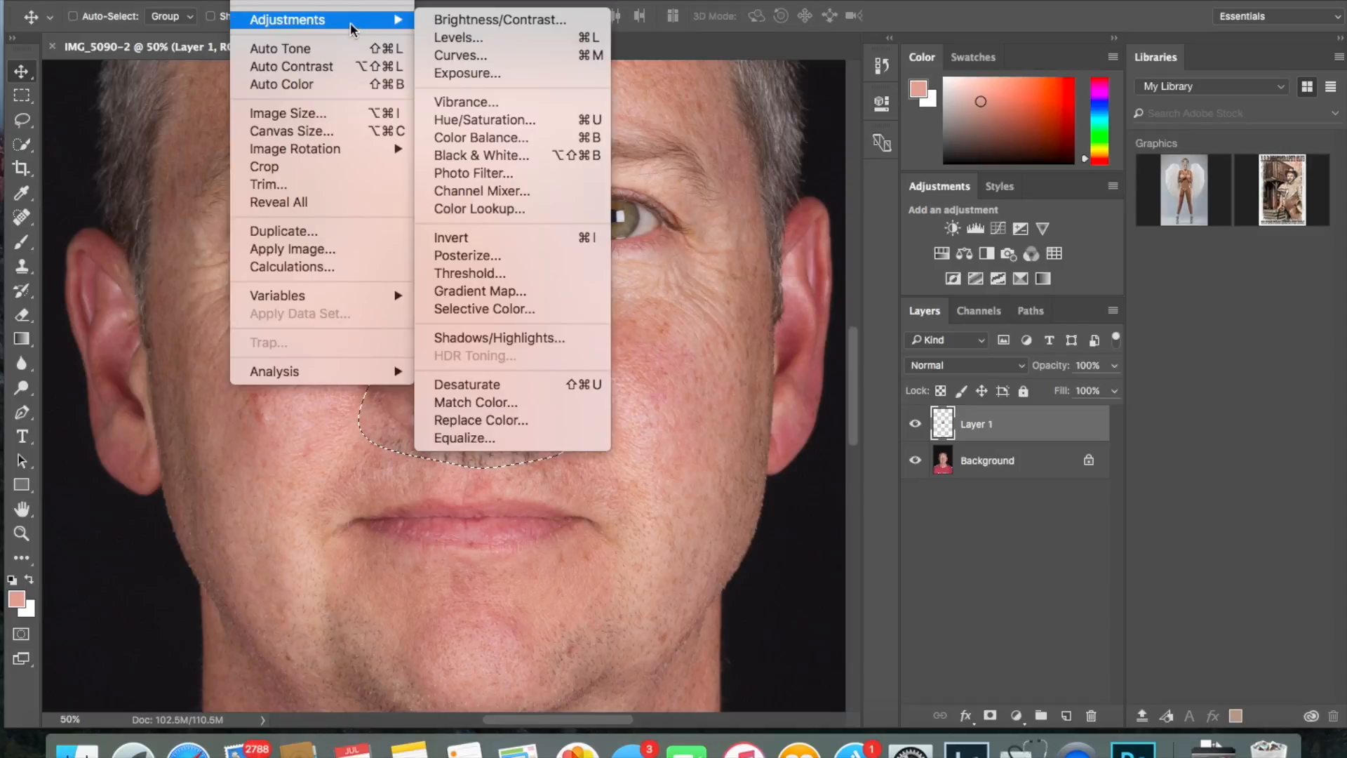
click(528, 20)
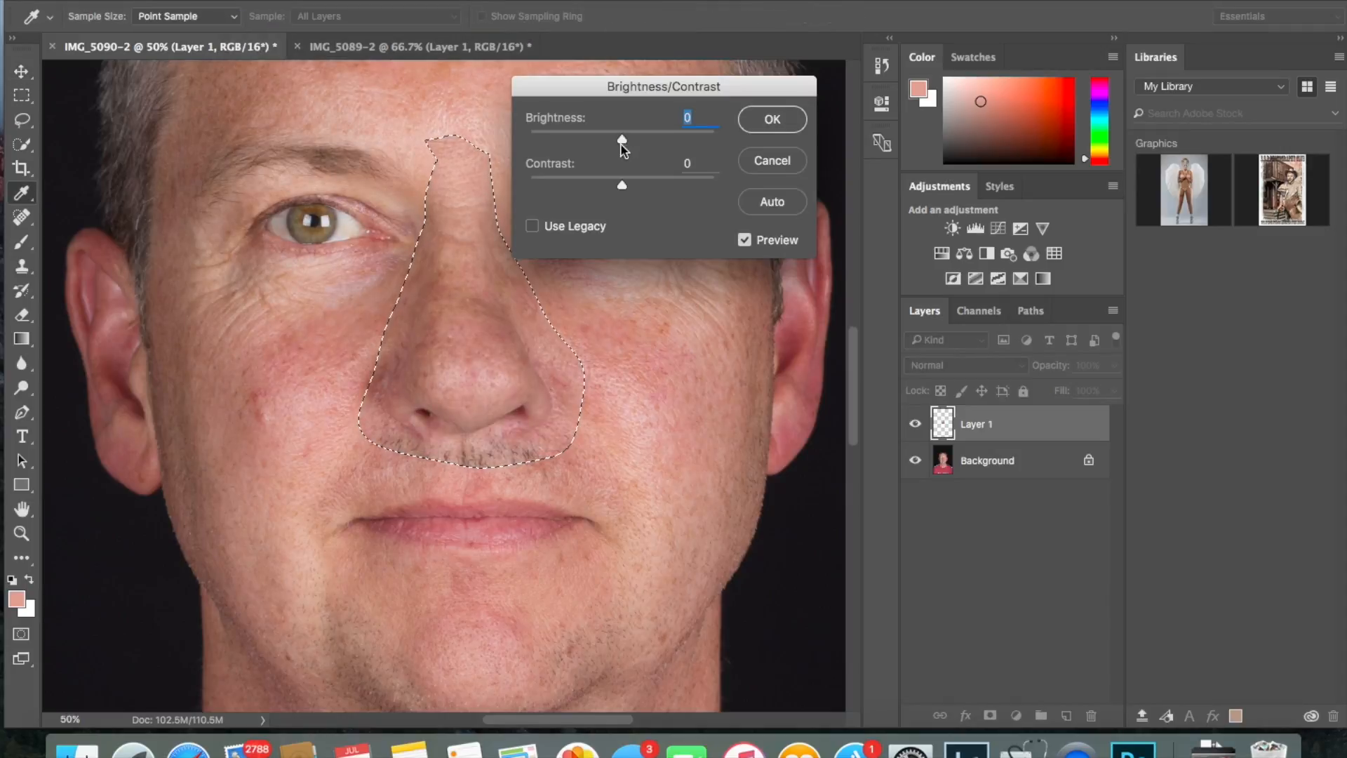
drag(621, 140, 629, 140)
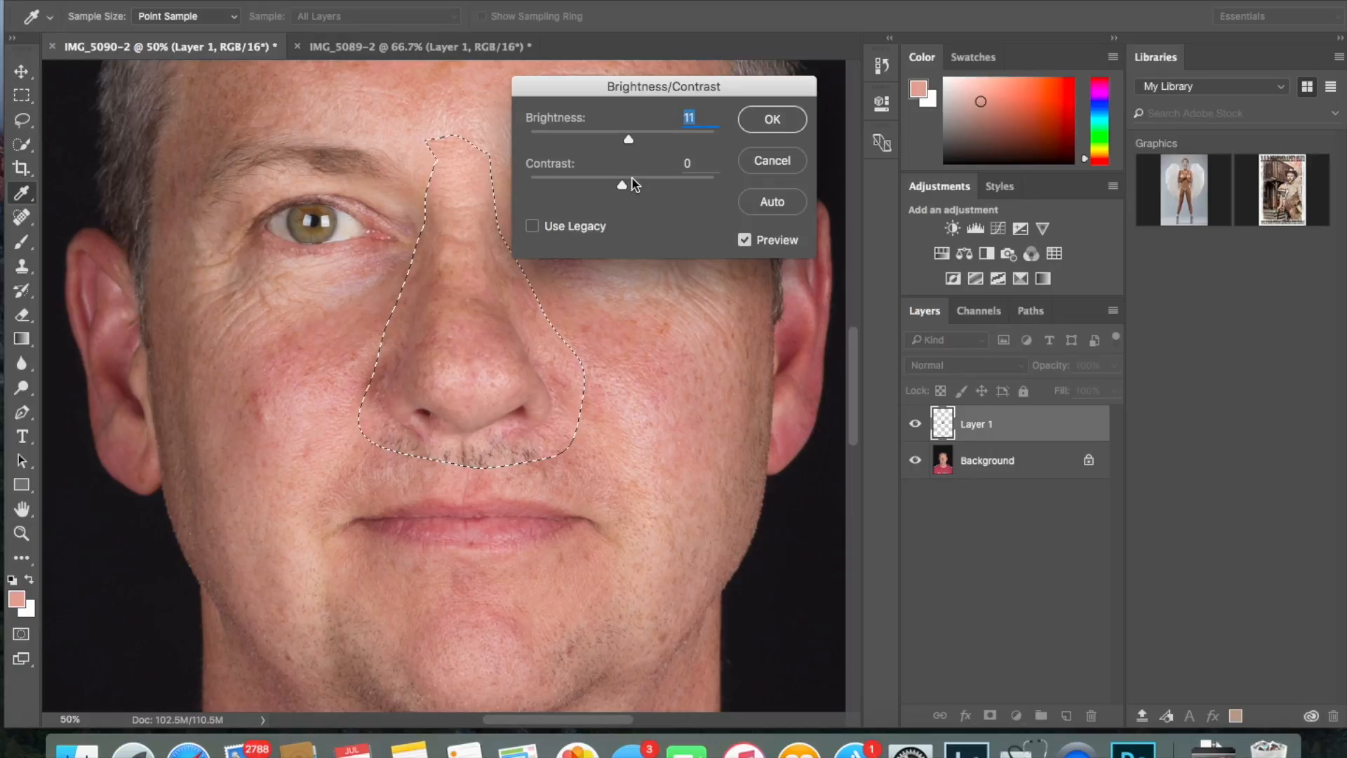
mouse_move(623, 188)
mouse_down()
mouse_move(644, 192)
mouse_move(622, 181)
mouse_up()
click(772, 119)
key(v)
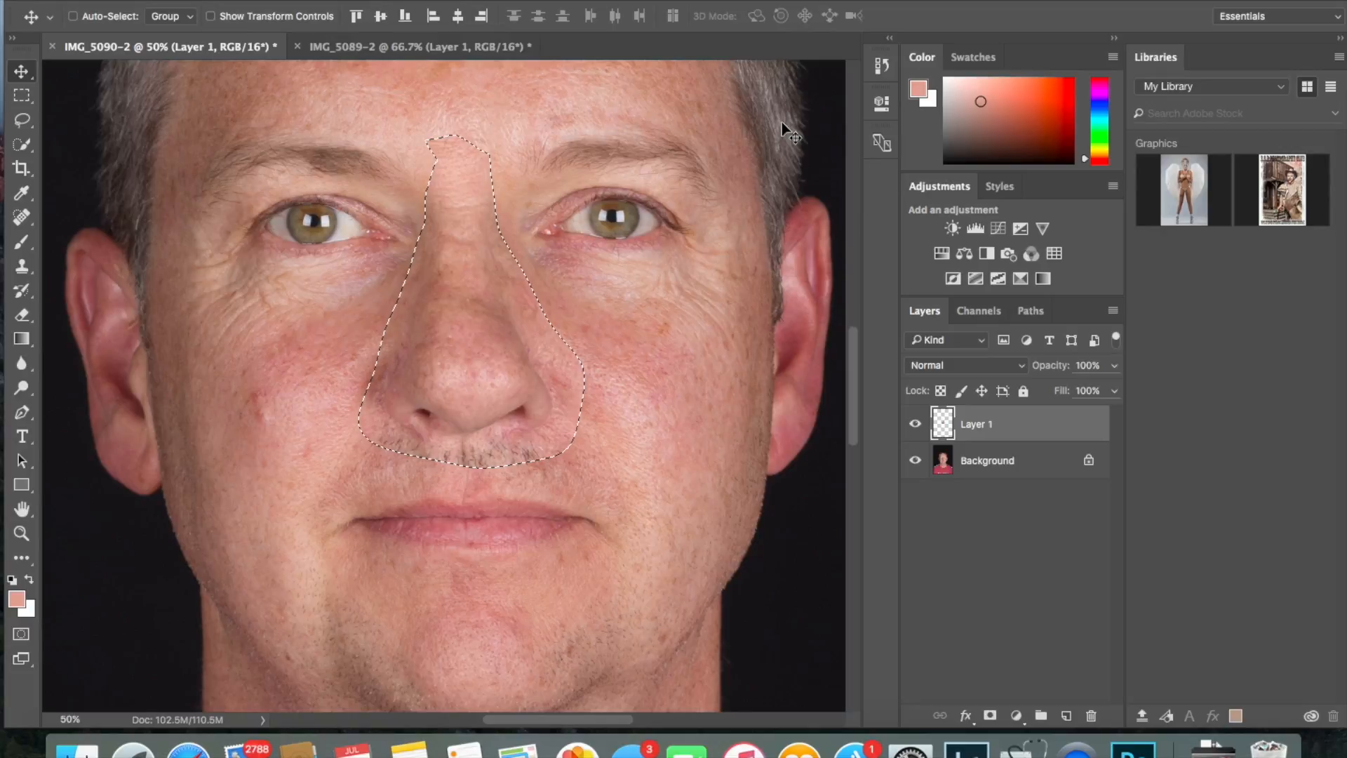
Step: Unlock the background layer, erase its original nose inside the selection with the nose layer hidden, and show the nose layer again
click(1088, 460)
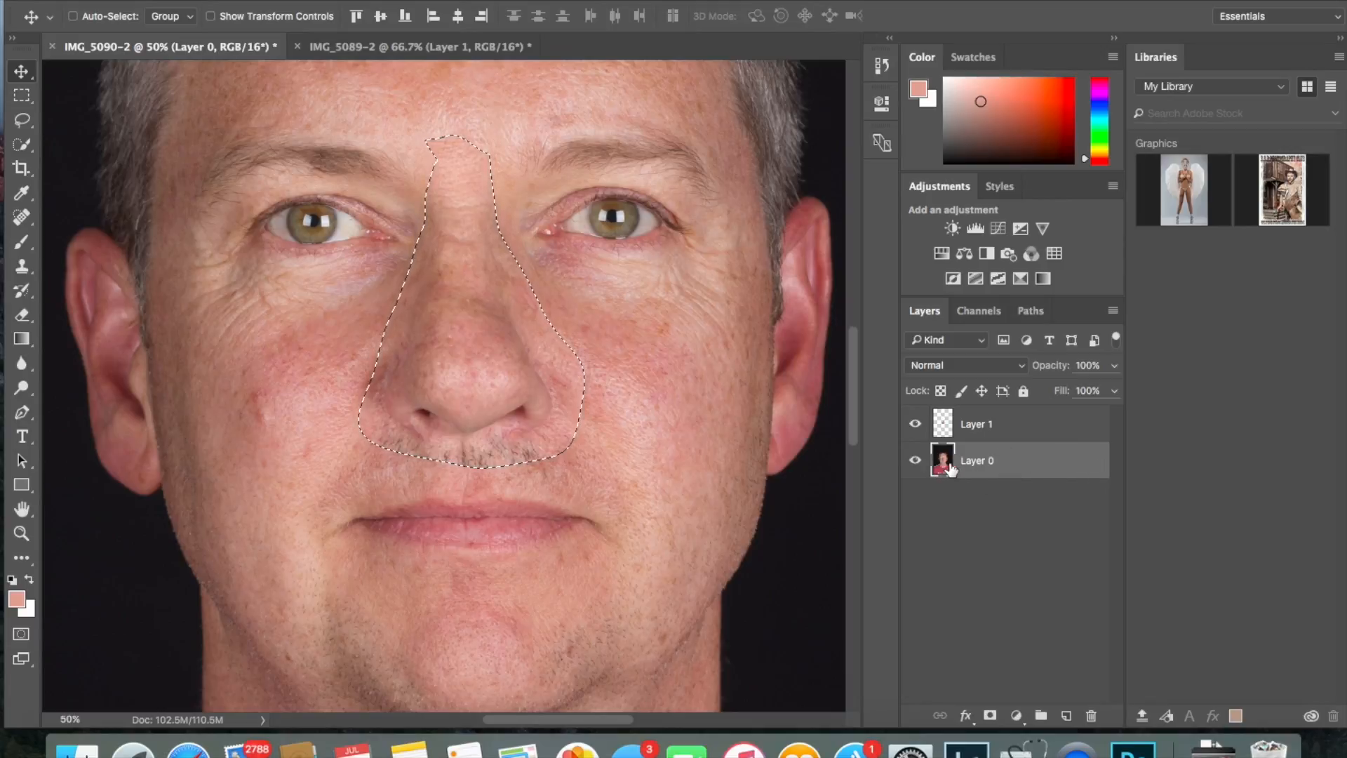
click(915, 424)
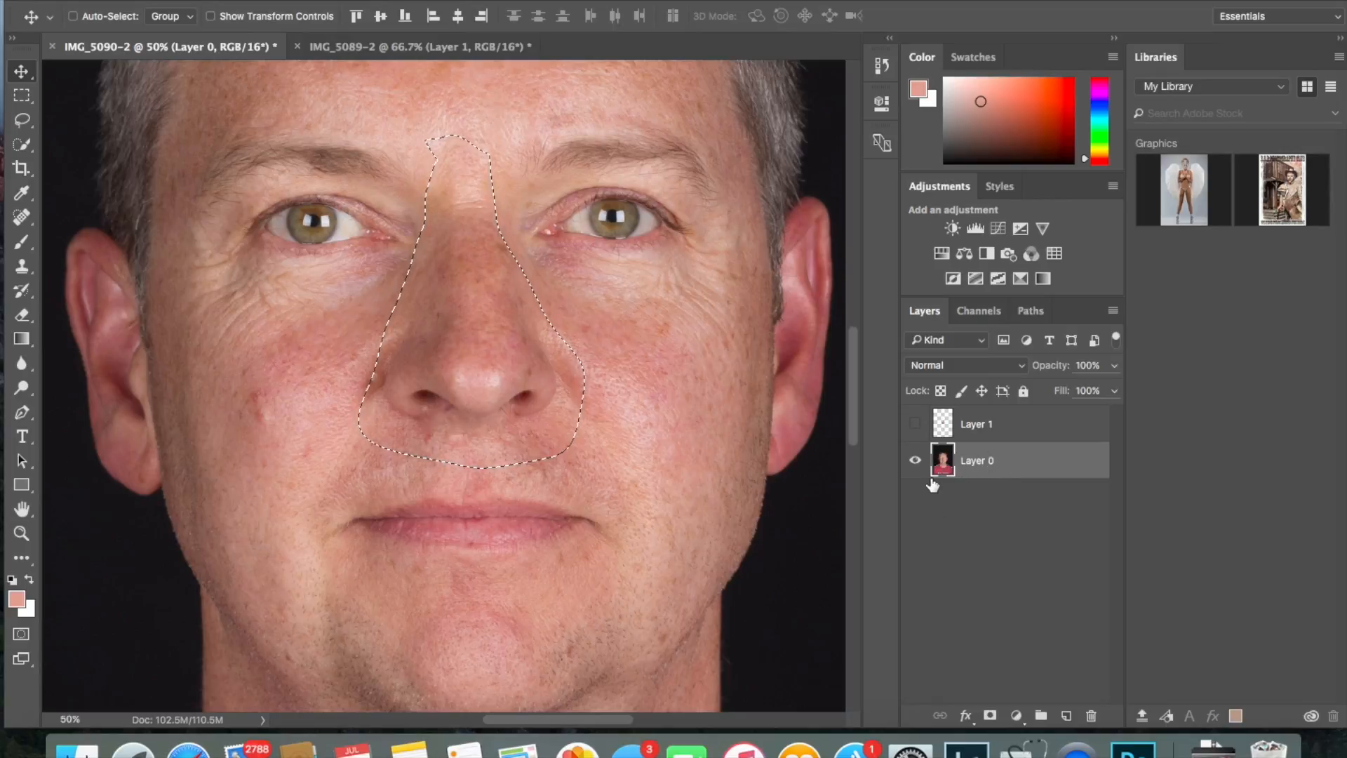
click(25, 317)
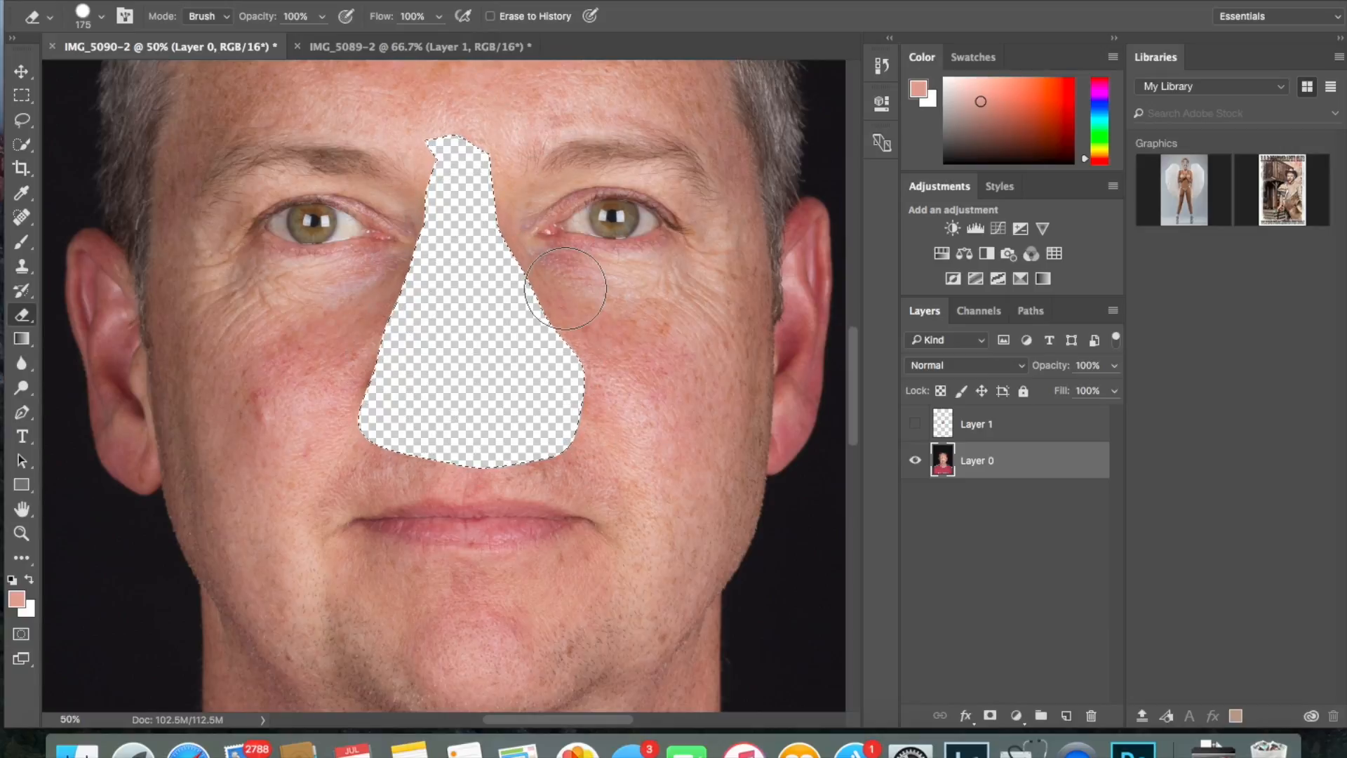
click(915, 423)
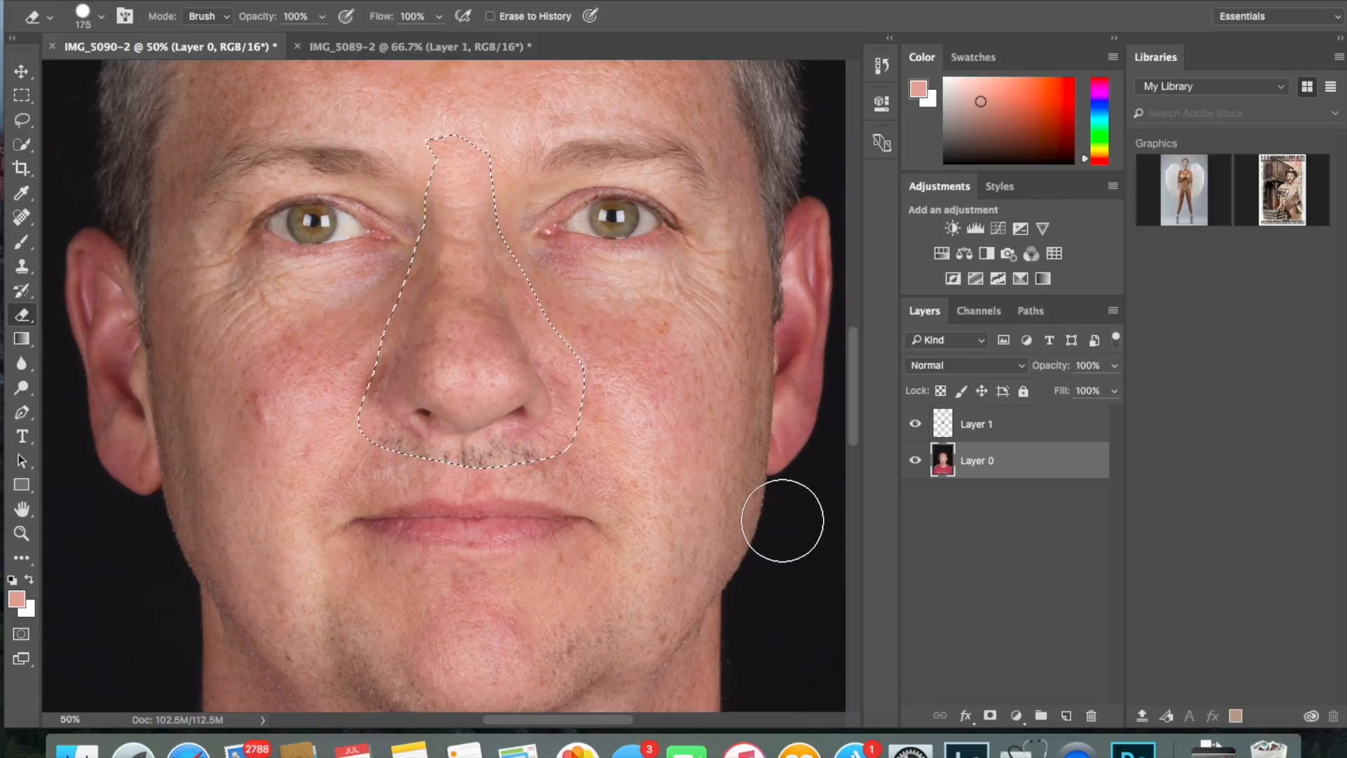
Step: Auto-blend Layer 1 and Layer 0 using Panorama with Content Aware Fill Transparent Areas, and clear the selection
shift+click(979, 431)
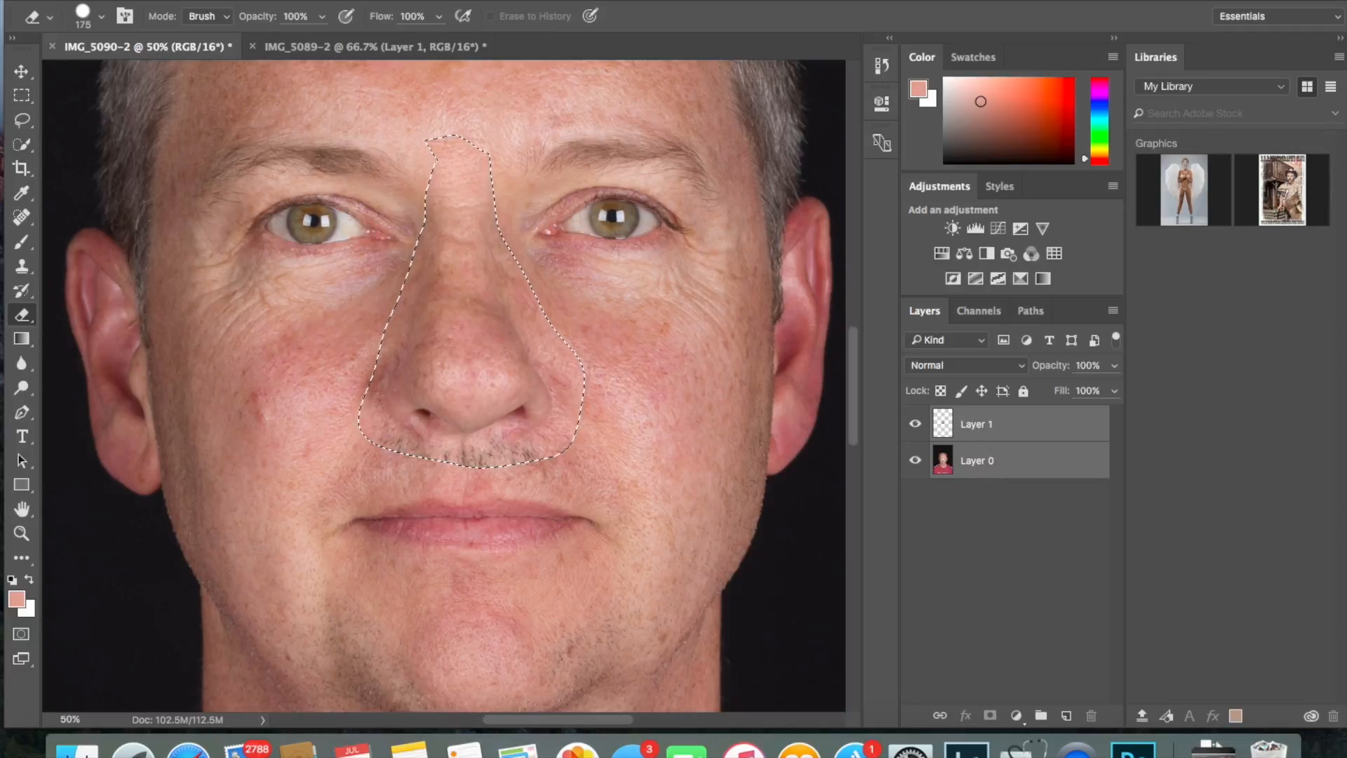
click(204, 1)
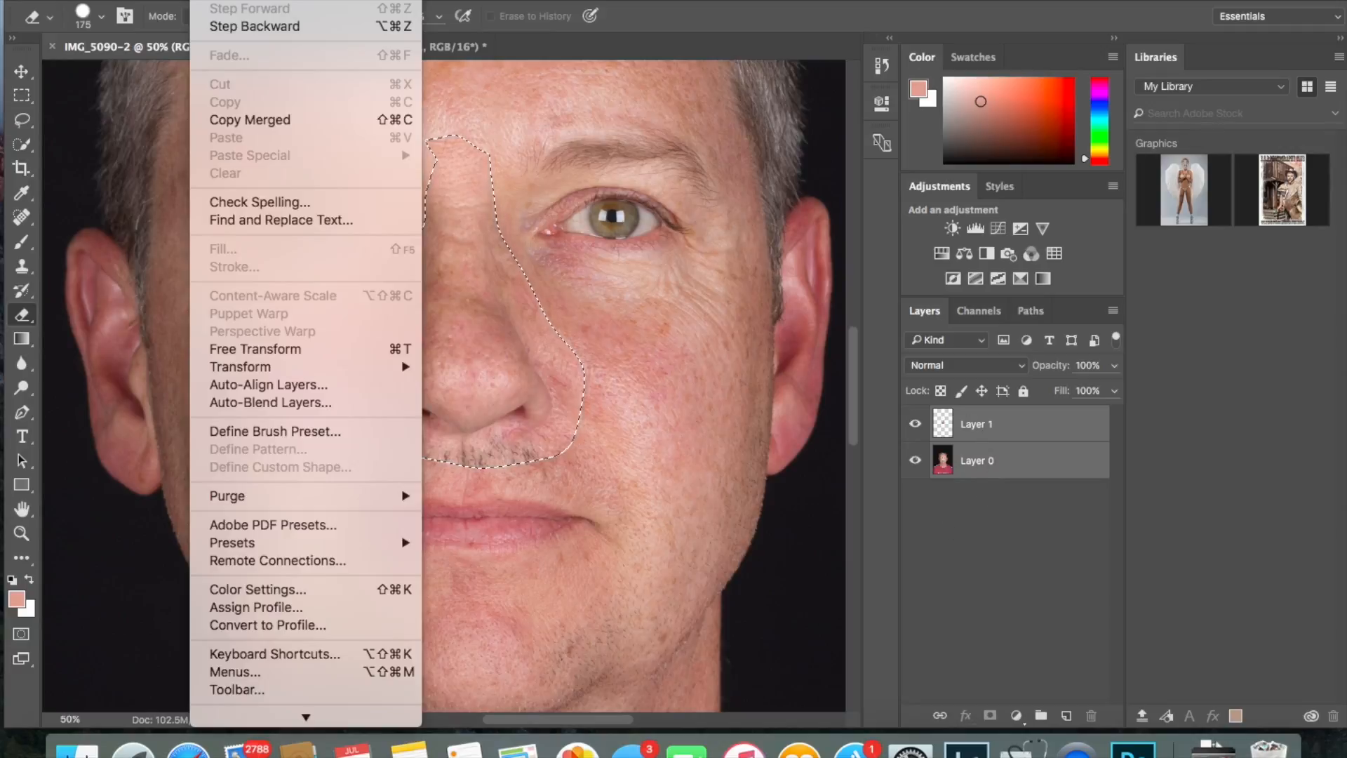
click(277, 409)
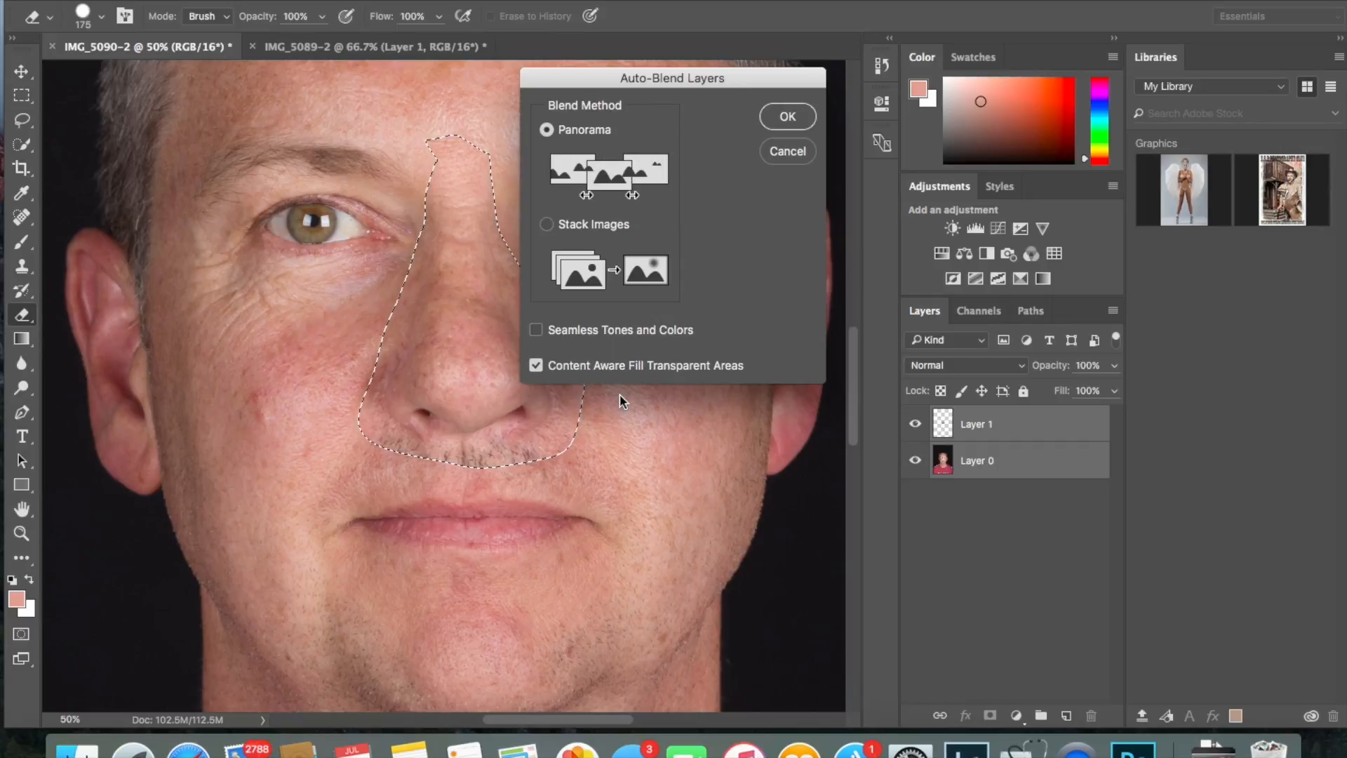
click(795, 121)
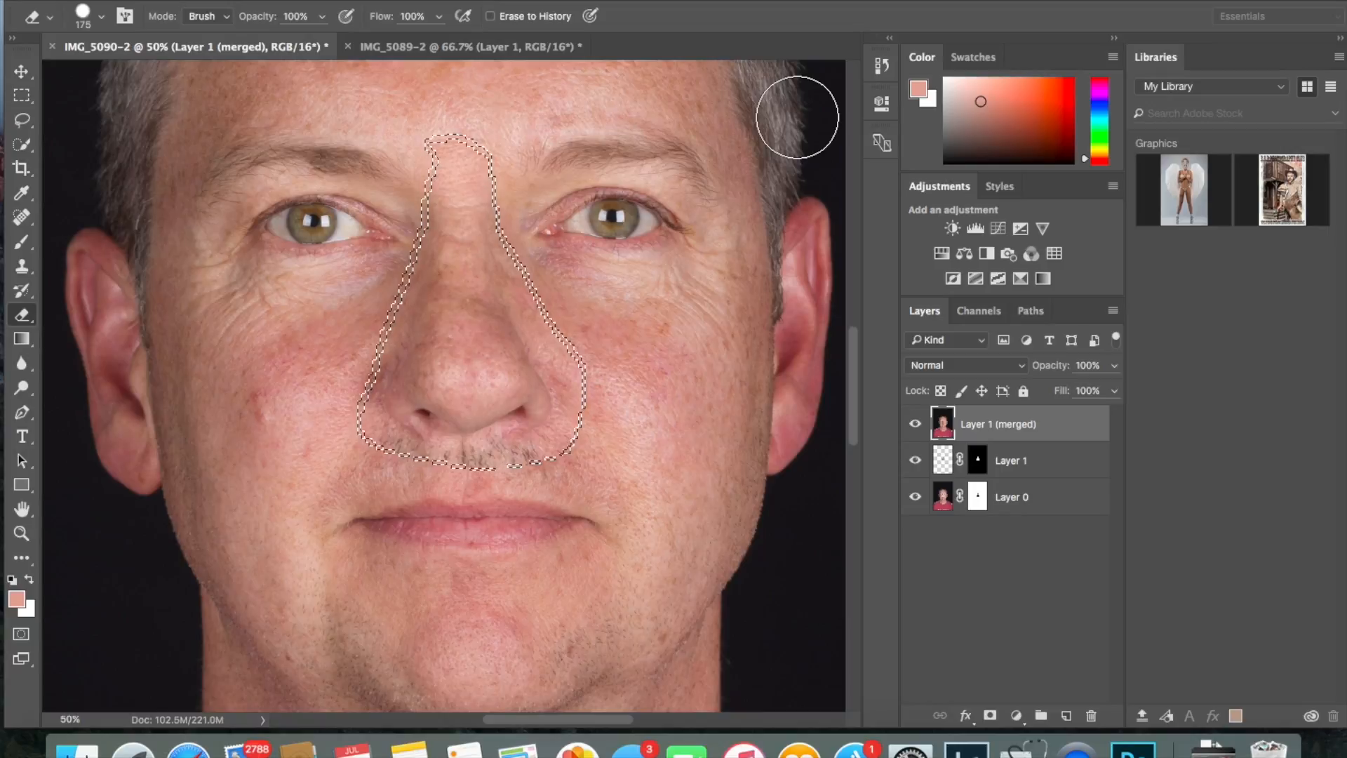
key(super+d)
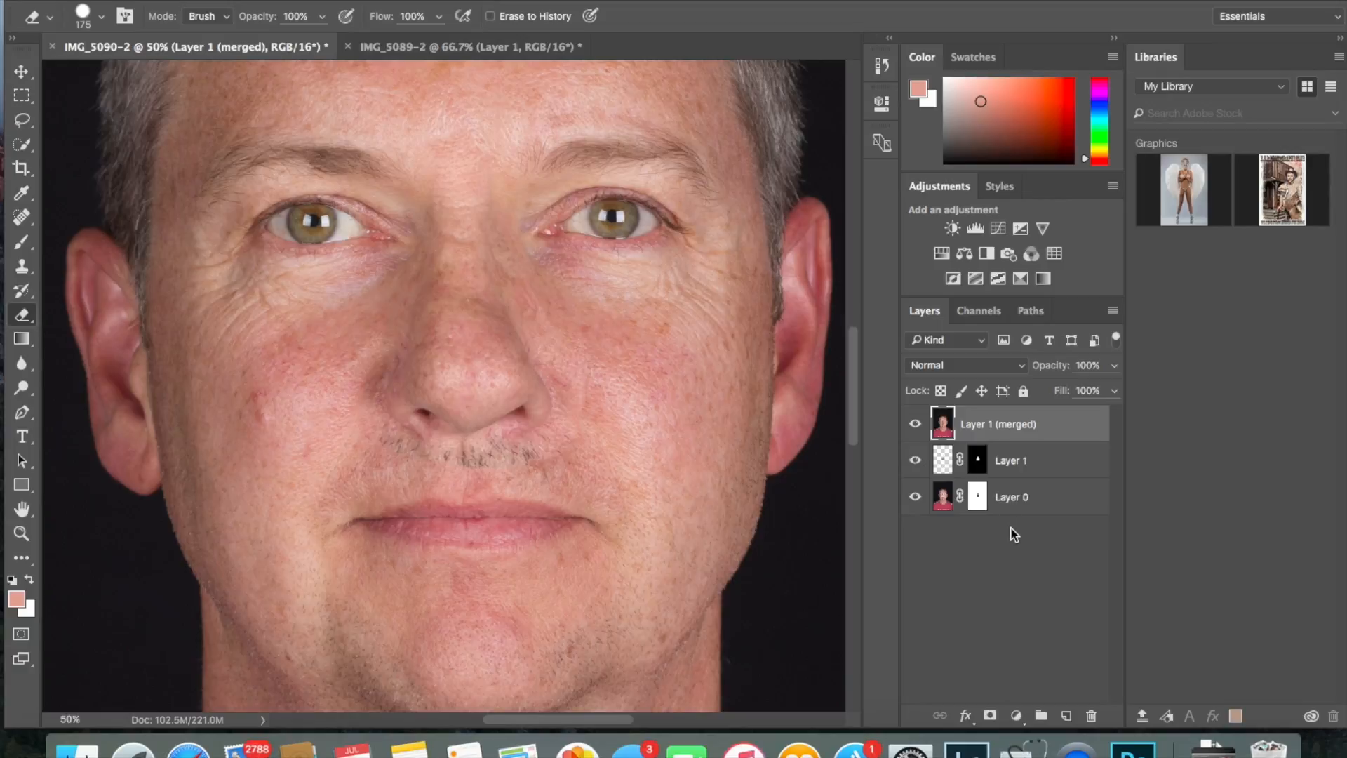
Step: Flatten the image into a single background layer and duplicate it twice
shift+click(1043, 501)
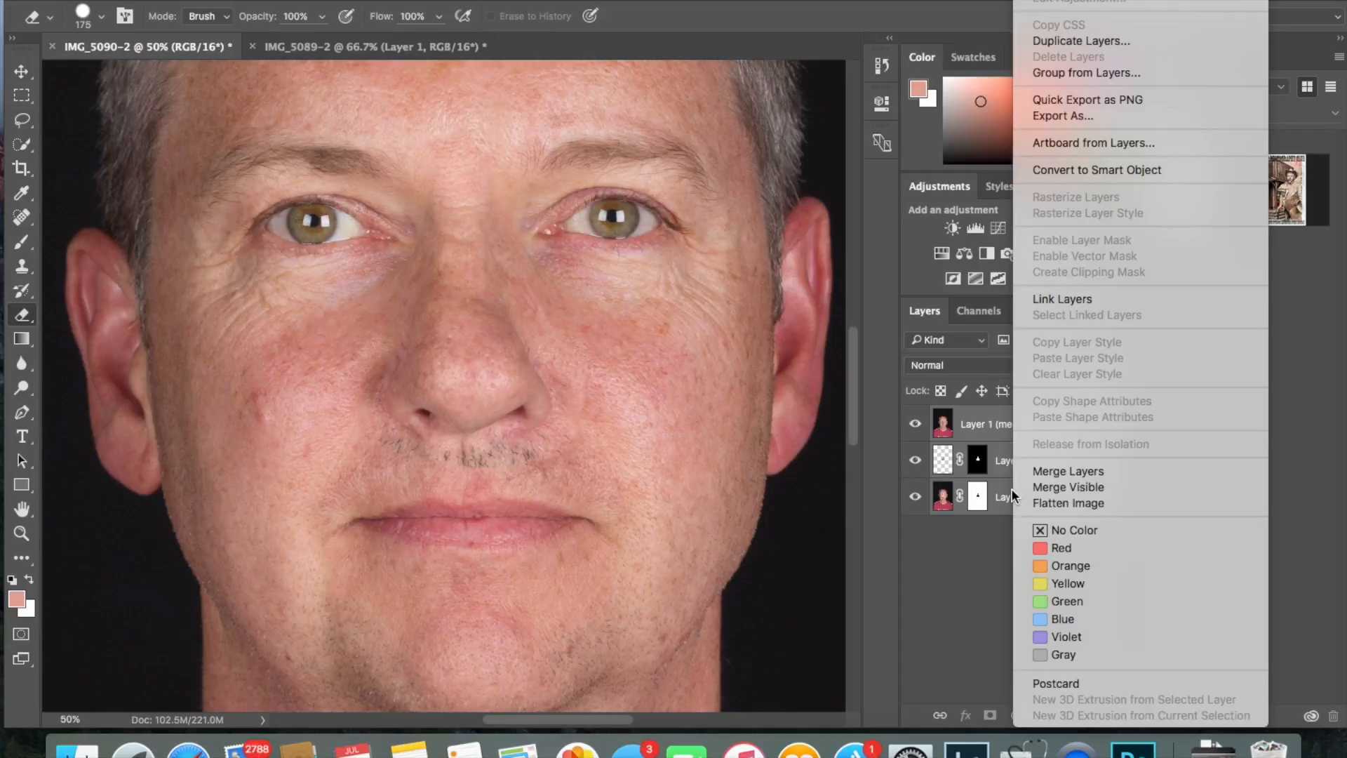
click(1061, 505)
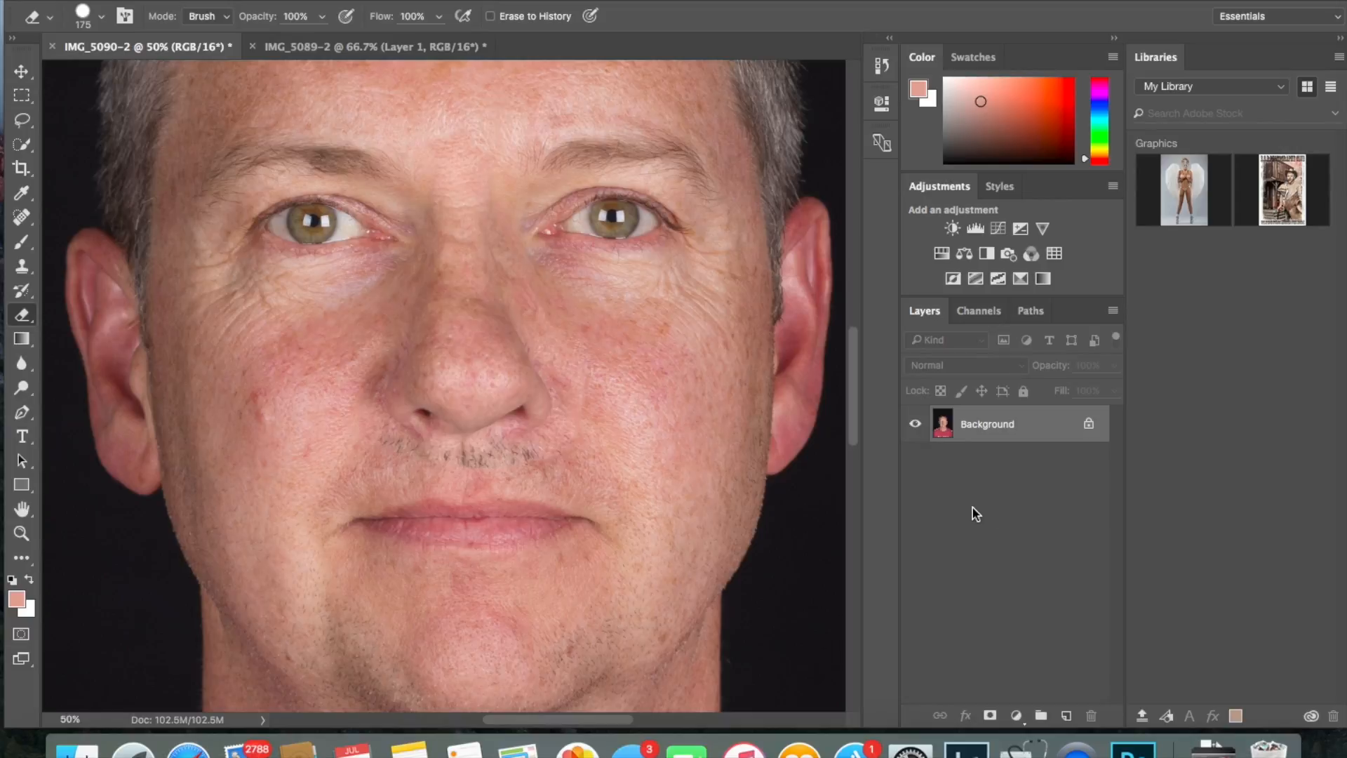
key(super+j)
key(super+j)
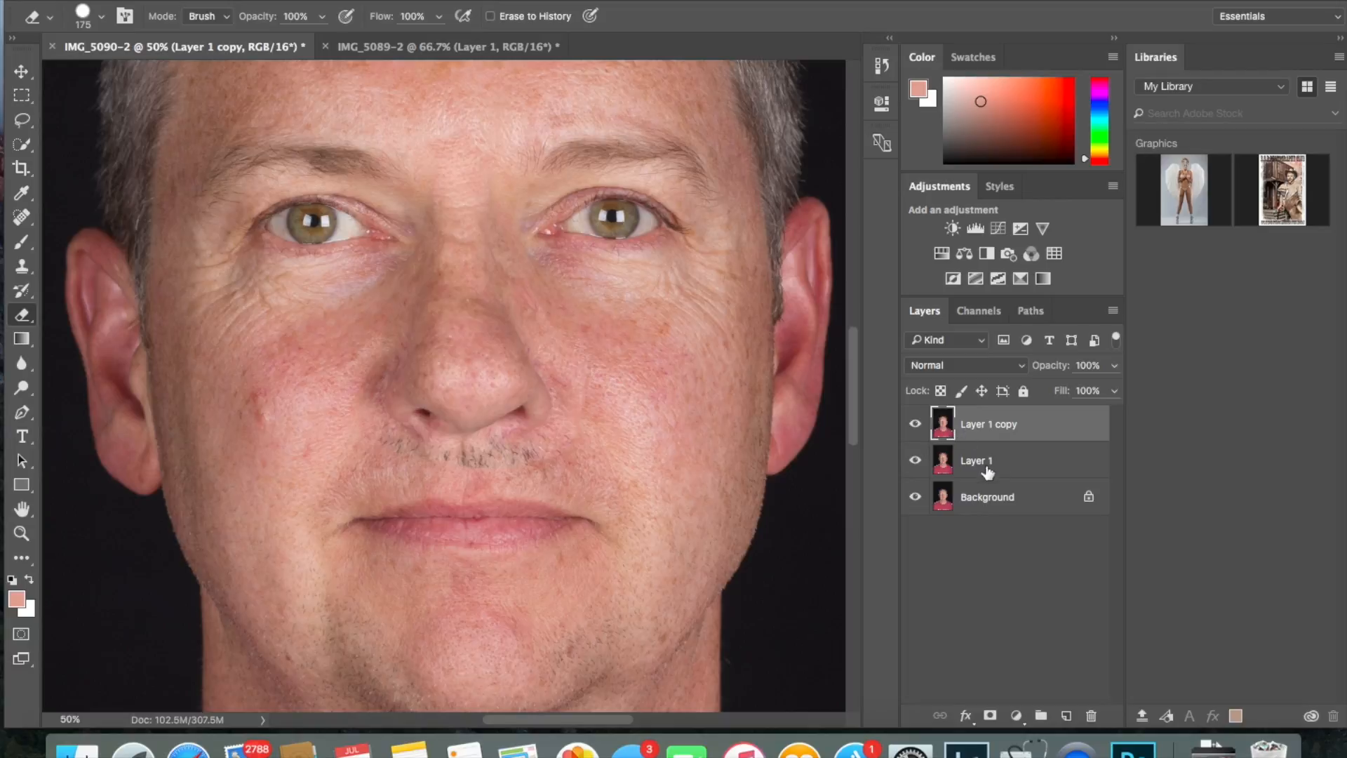
Step: Hide Layer 1 copy, apply a Gaussian Blur with a radius of about 8.9 pixels to Layer 1, and show the copy again
click(917, 425)
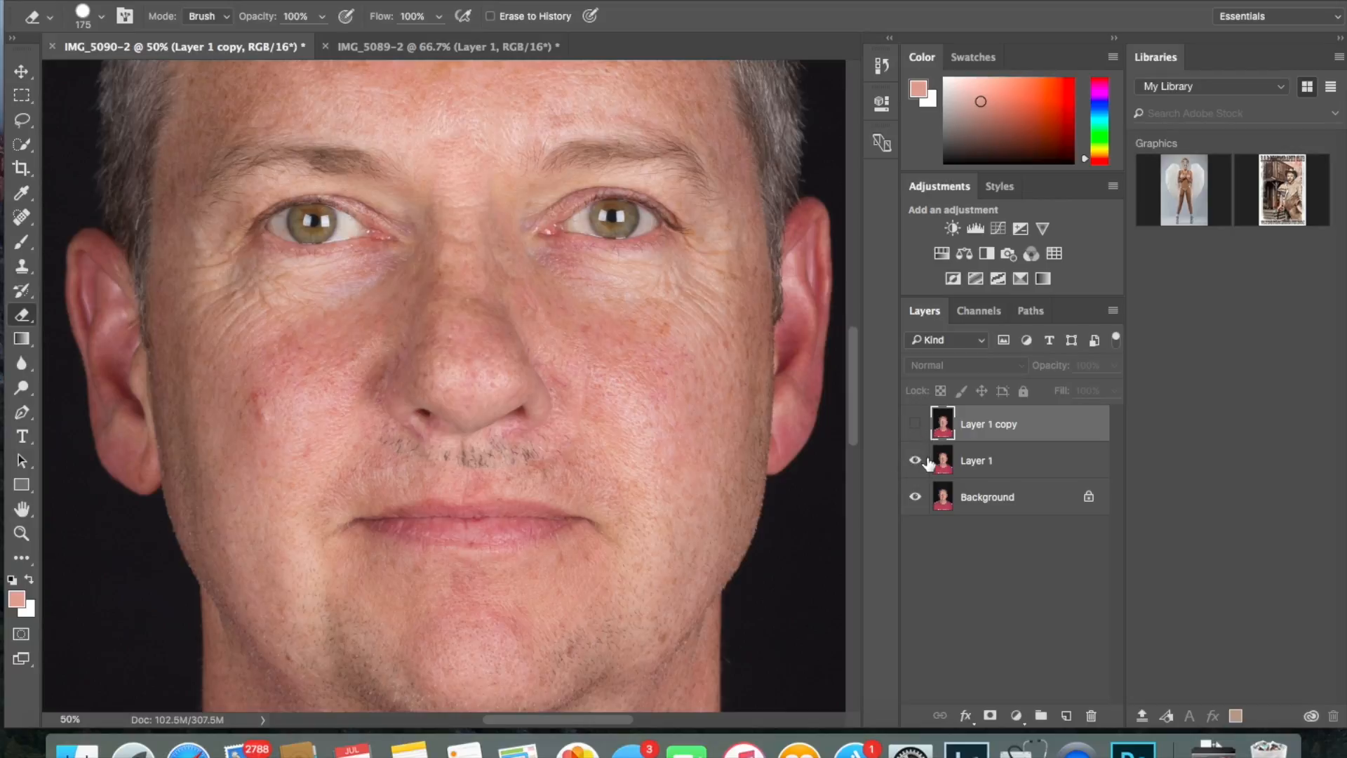
click(971, 463)
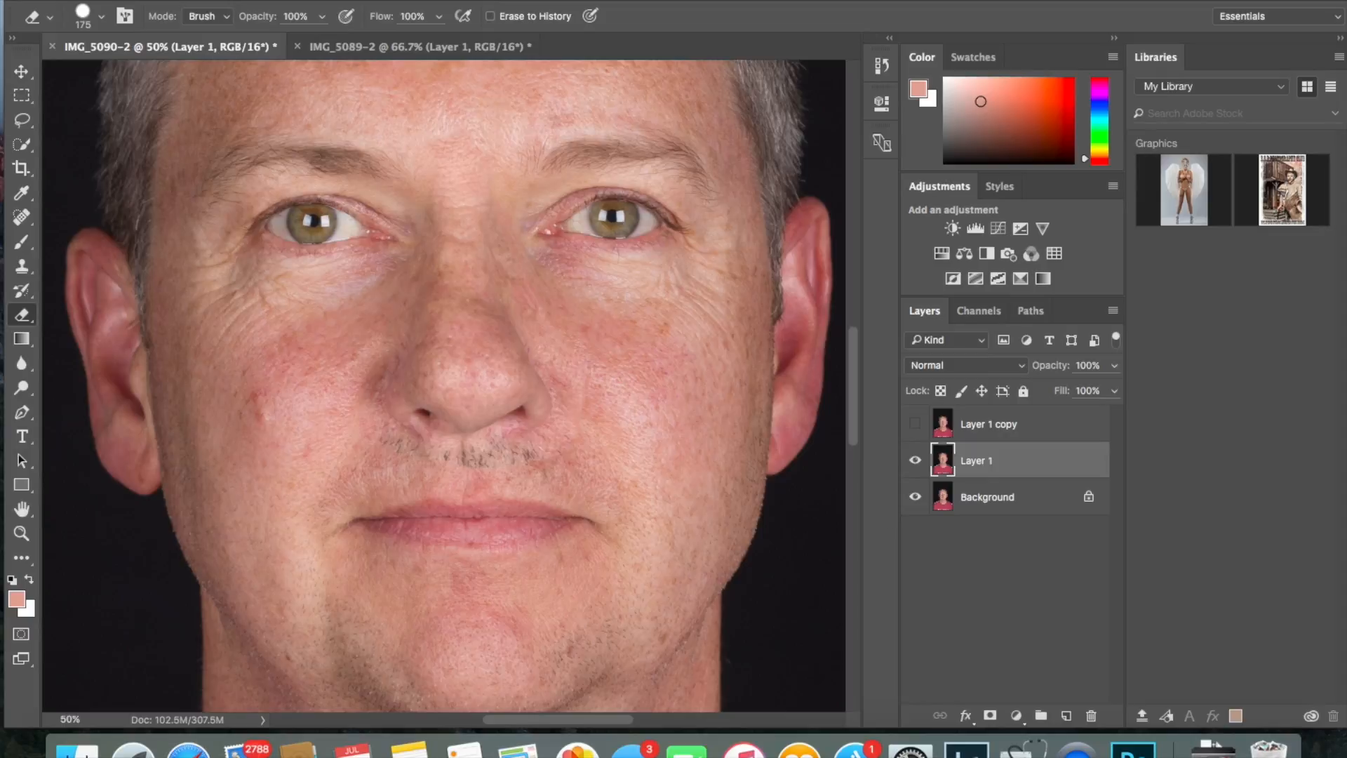
click(458, 1)
mouse_move(562, 192)
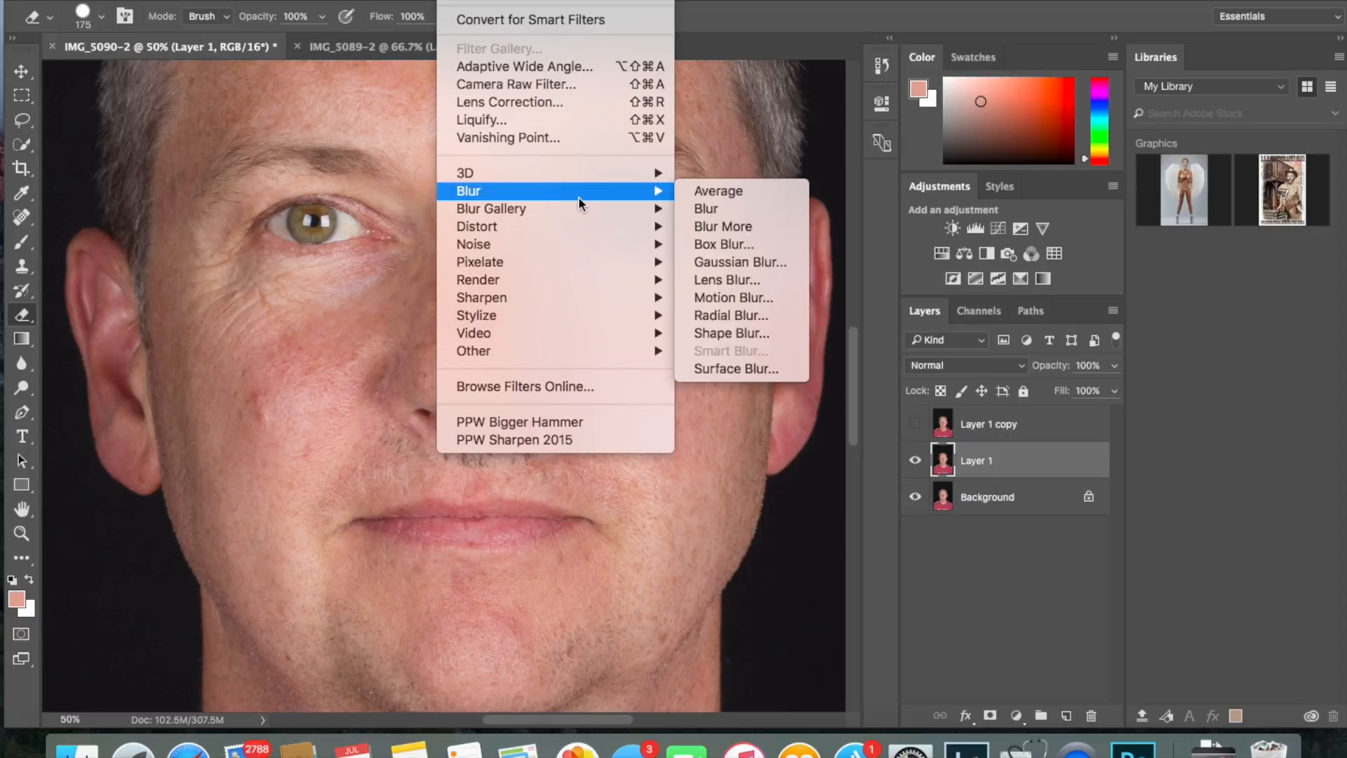
click(773, 261)
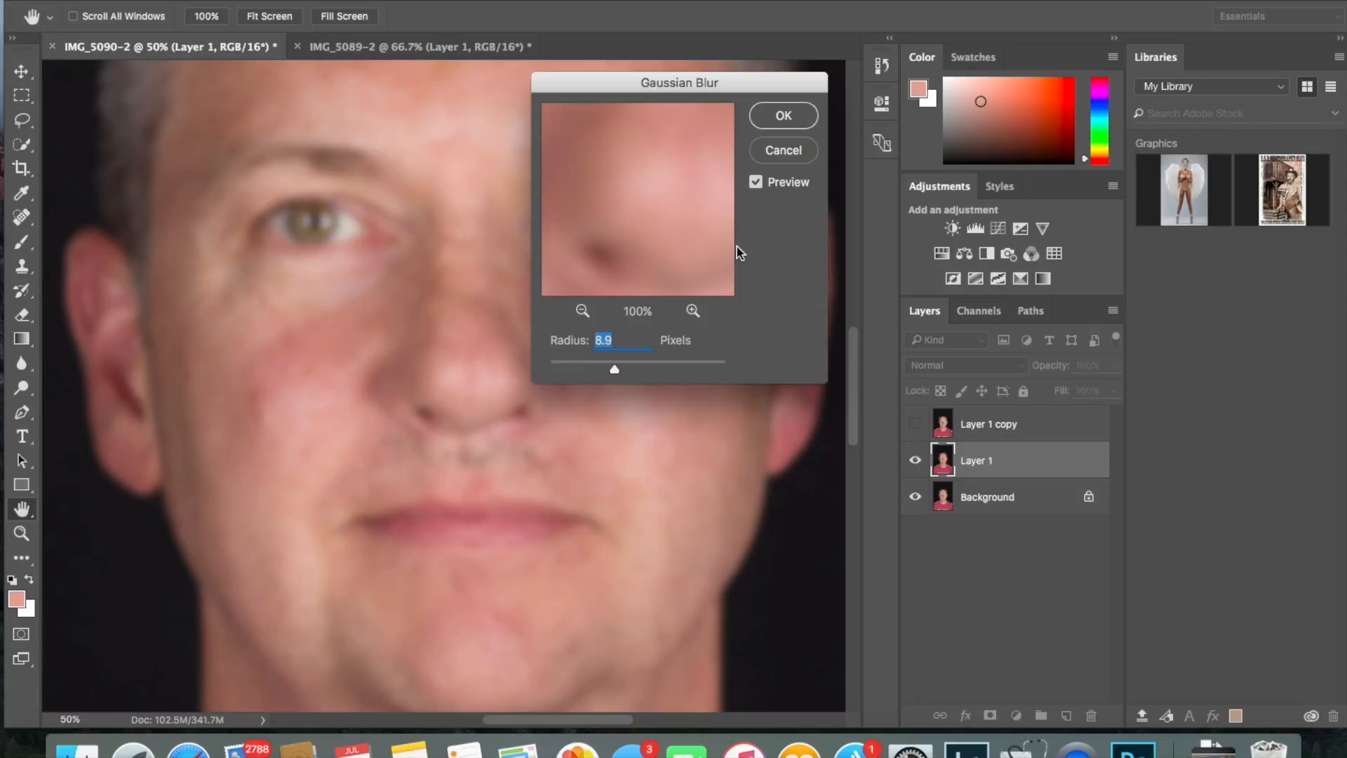
mouse_move(615, 371)
mouse_down()
mouse_move(640, 372)
mouse_move(616, 370)
mouse_up()
click(784, 115)
key(e)
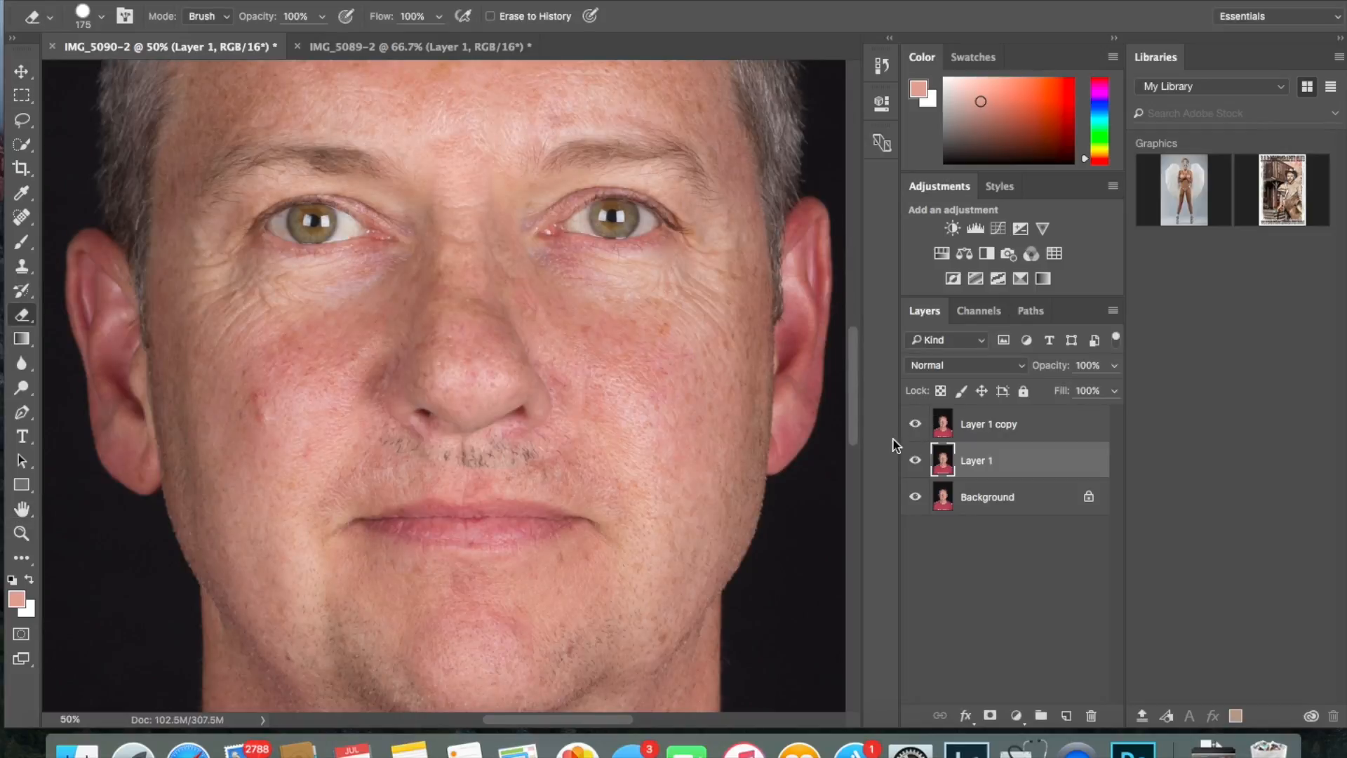
Step: Use Apply Image on Layer 1 copy with Layer 1 as the source layer, inverted RGB channel, Add blending, scale 2 and offset 0
click(979, 427)
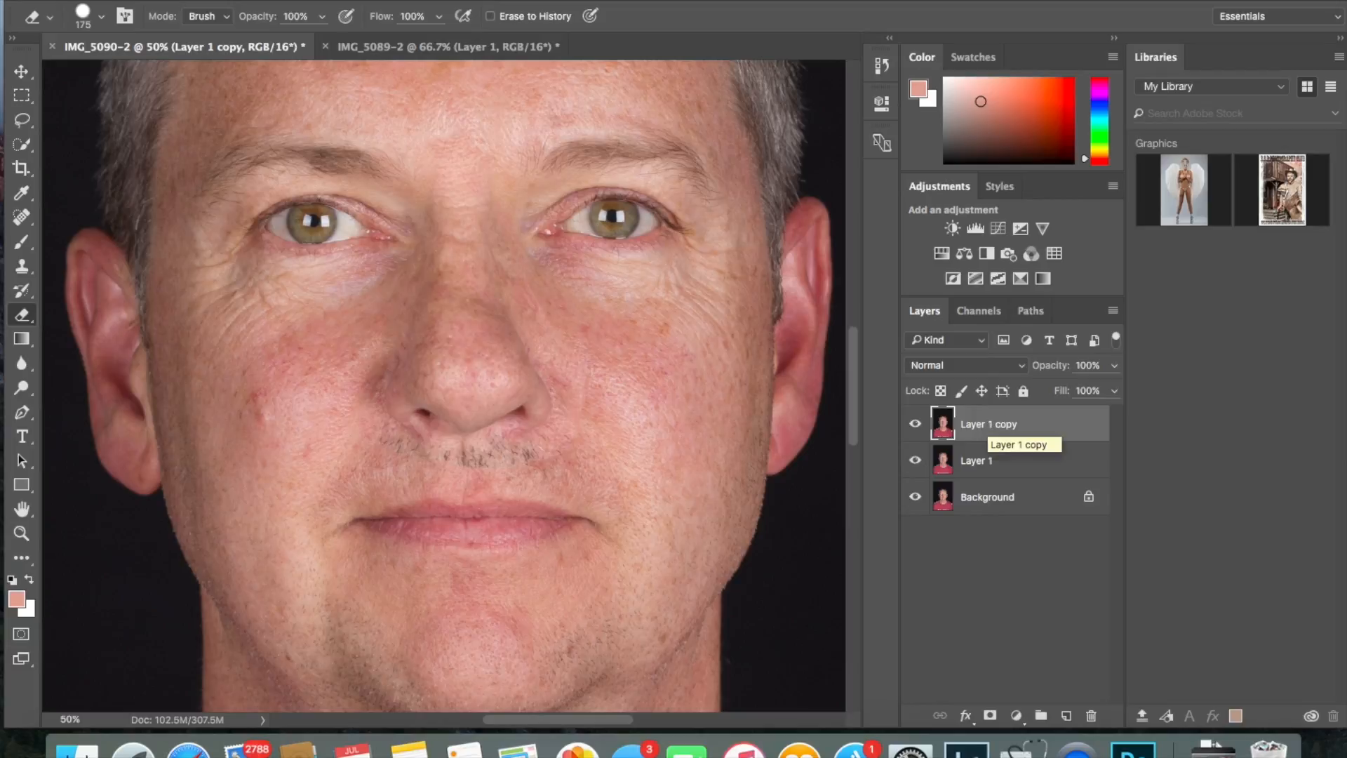
click(256, 1)
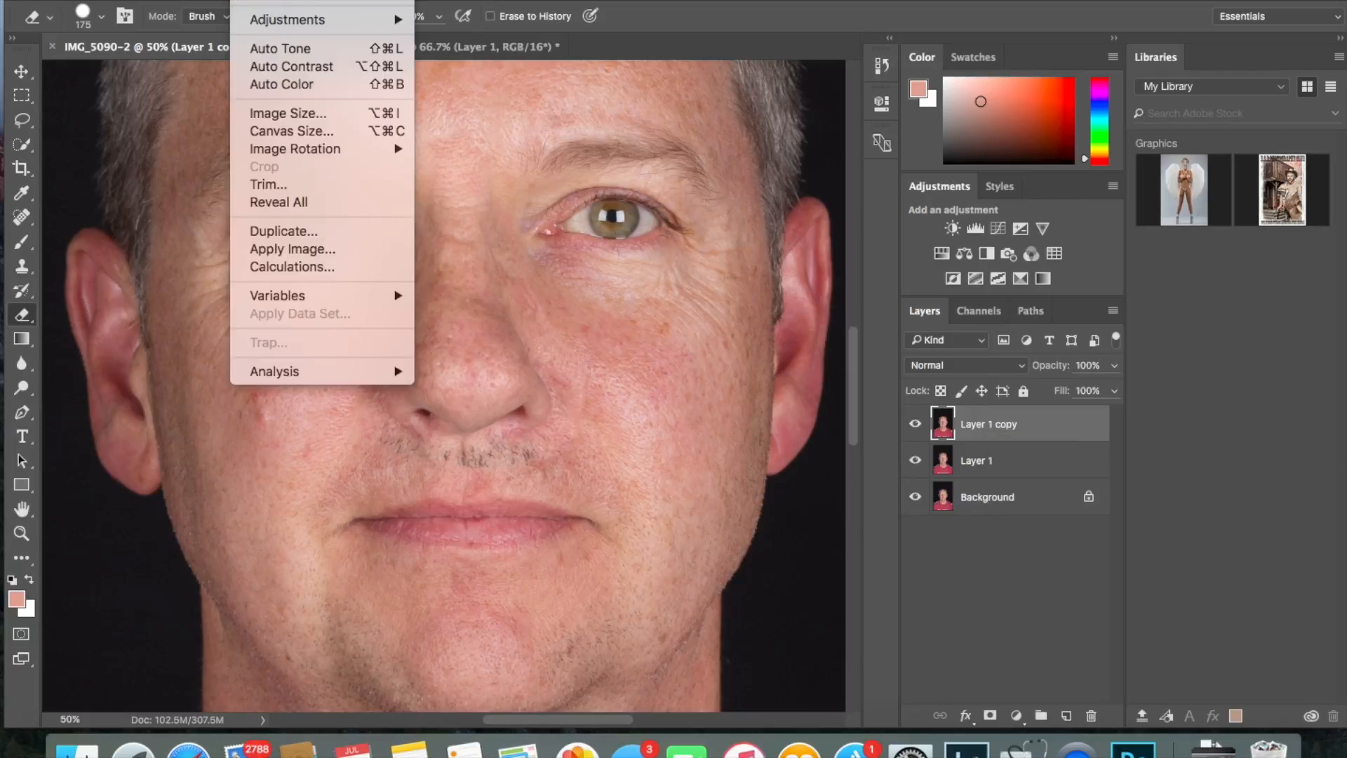
click(334, 249)
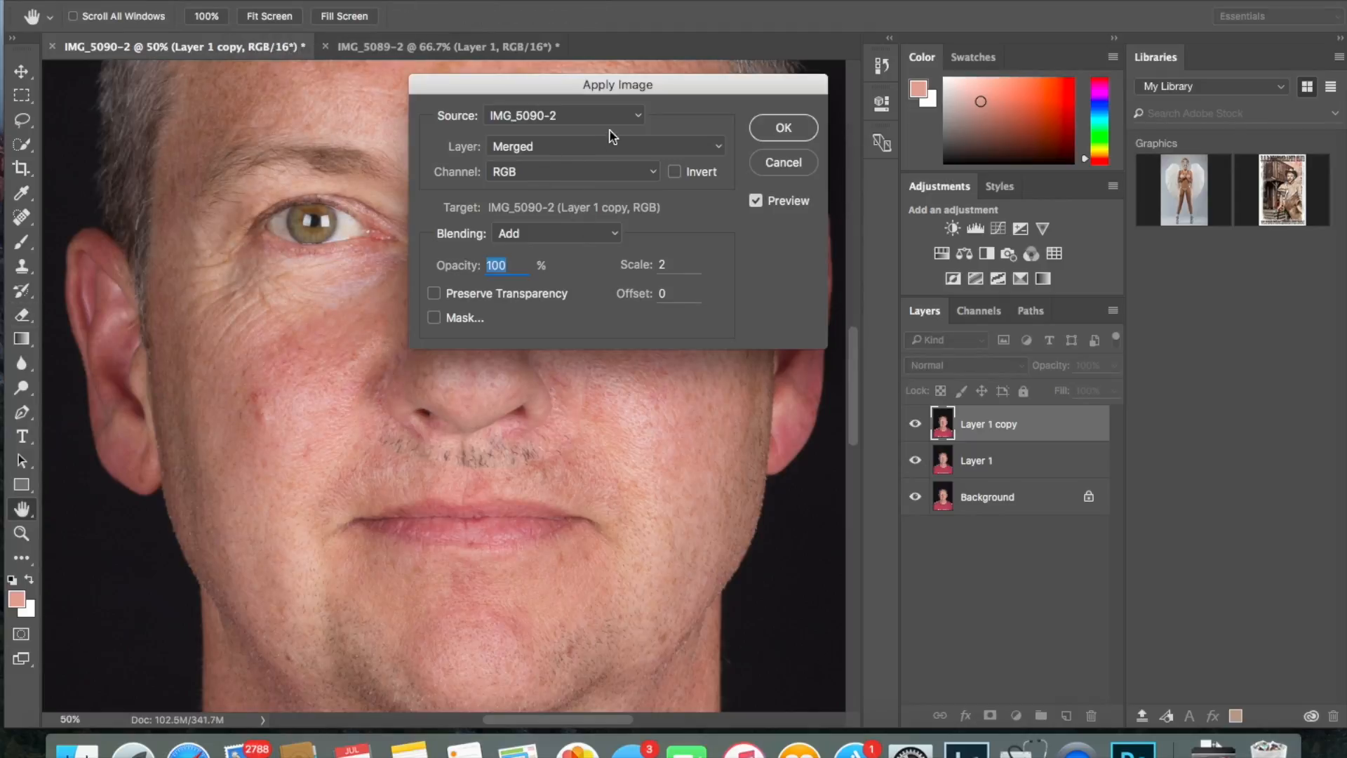
click(566, 148)
click(567, 146)
click(575, 144)
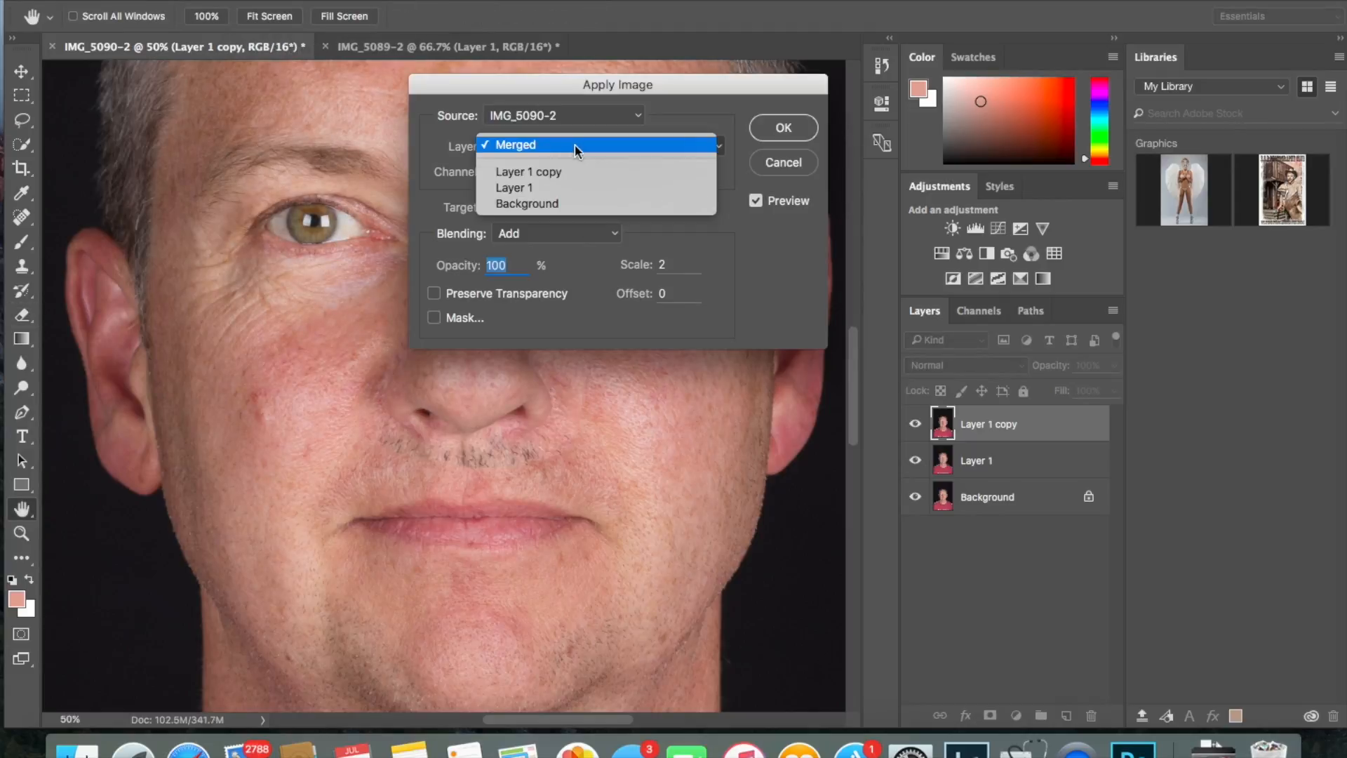
click(578, 187)
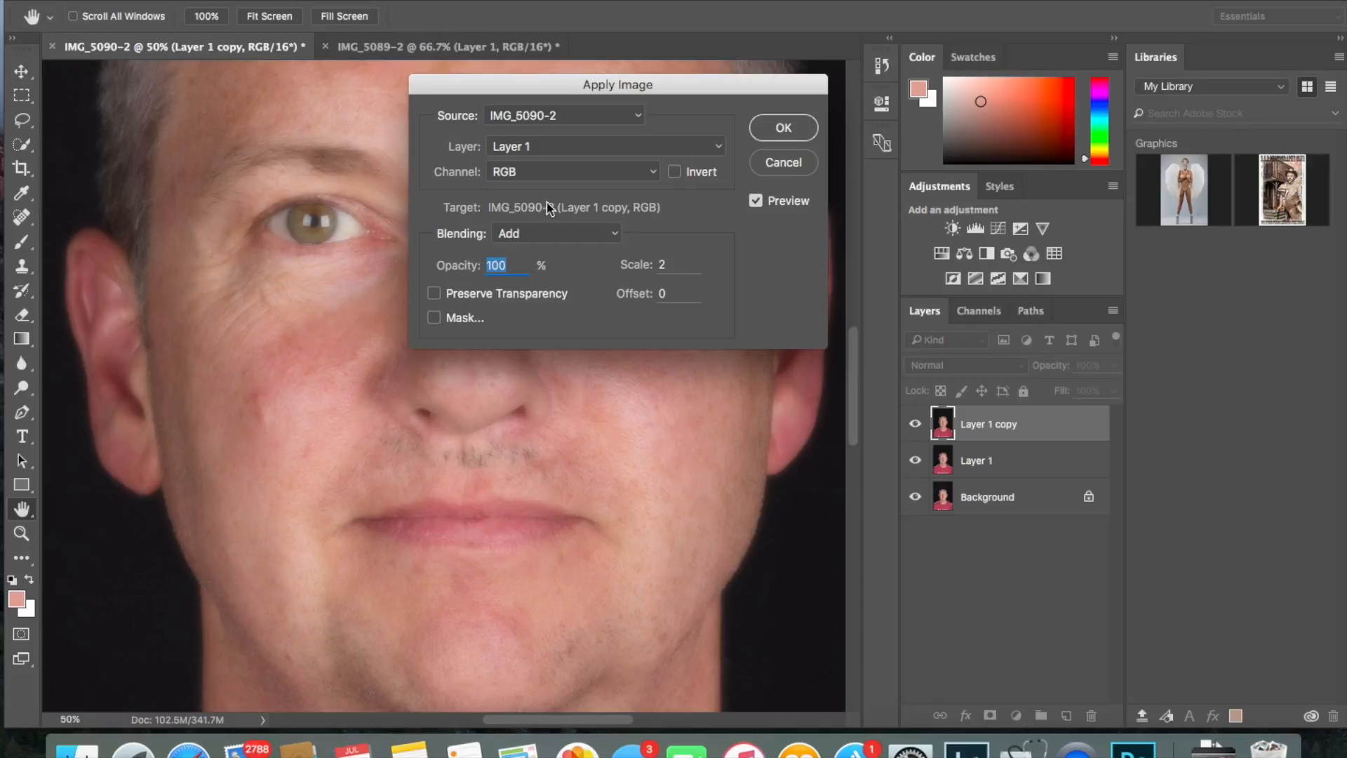
click(557, 238)
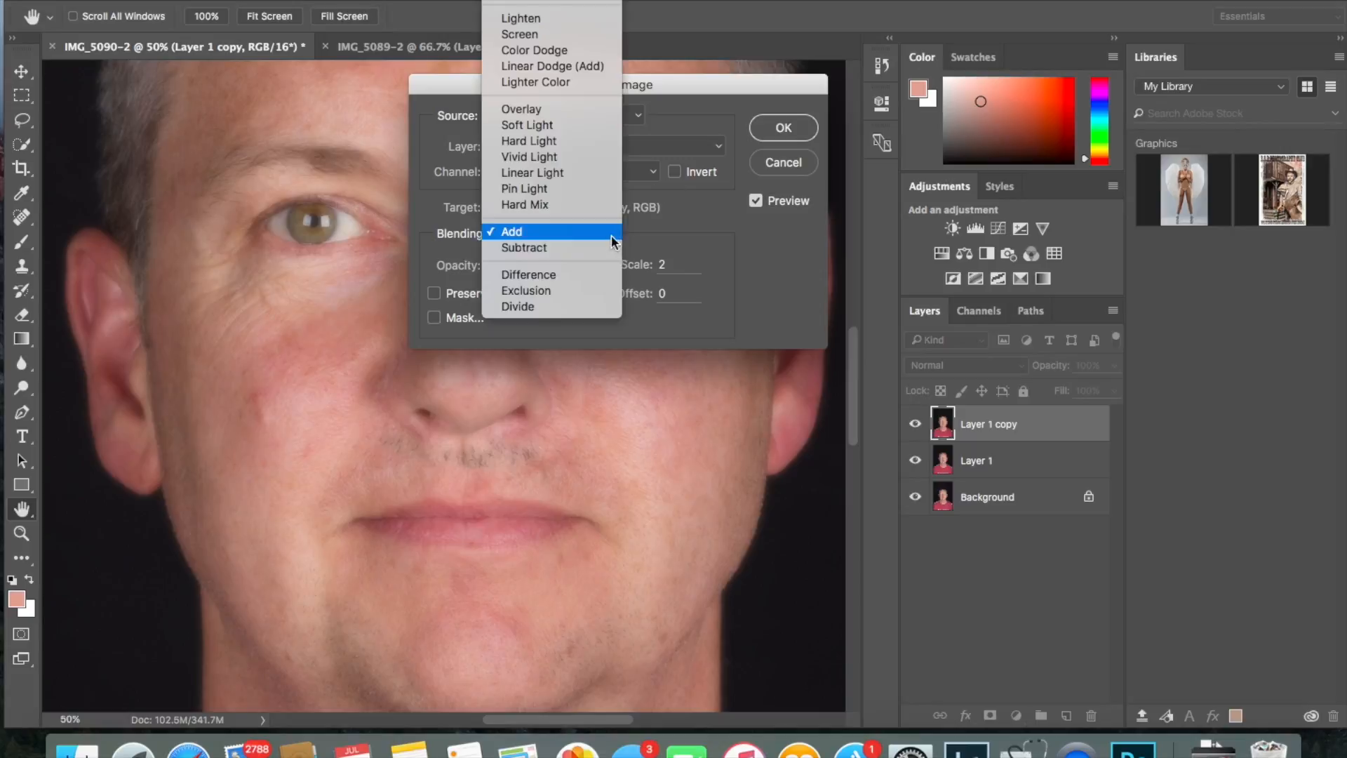
click(551, 232)
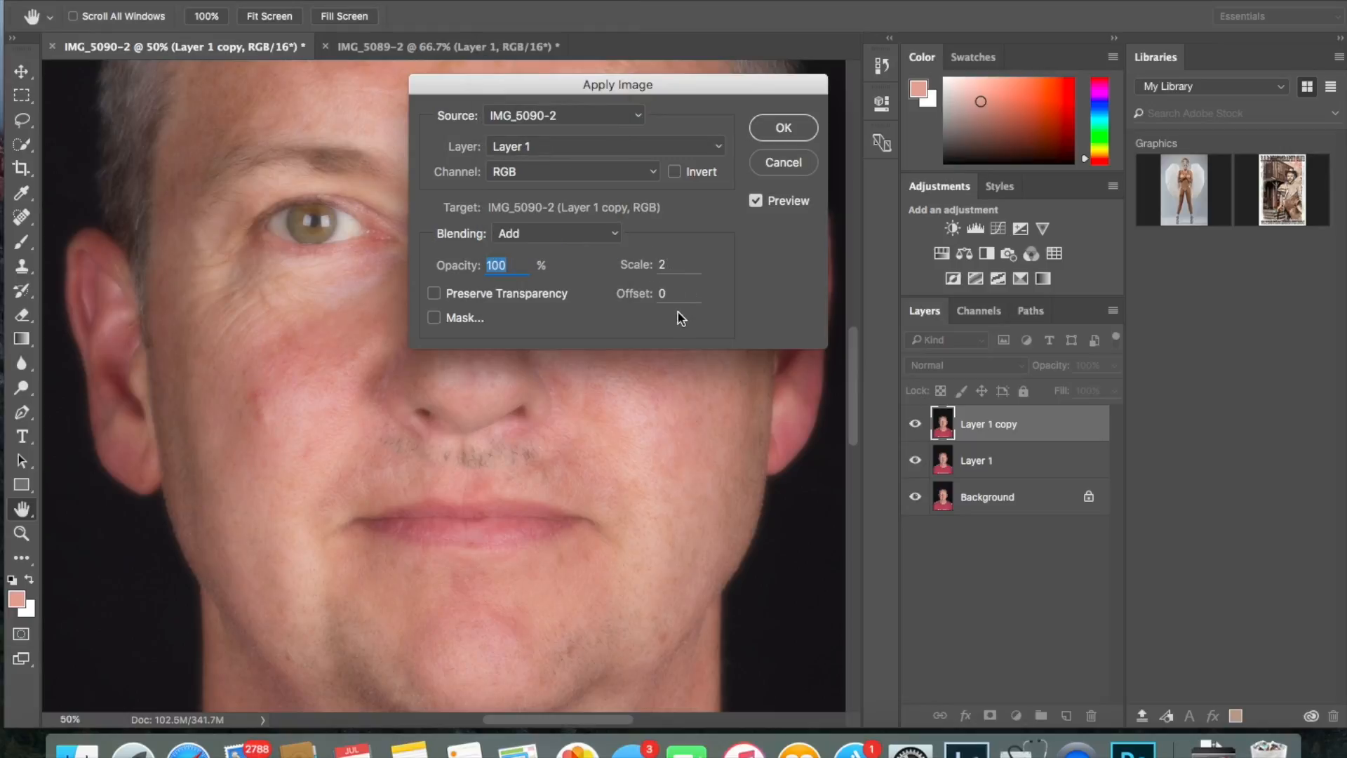
click(674, 172)
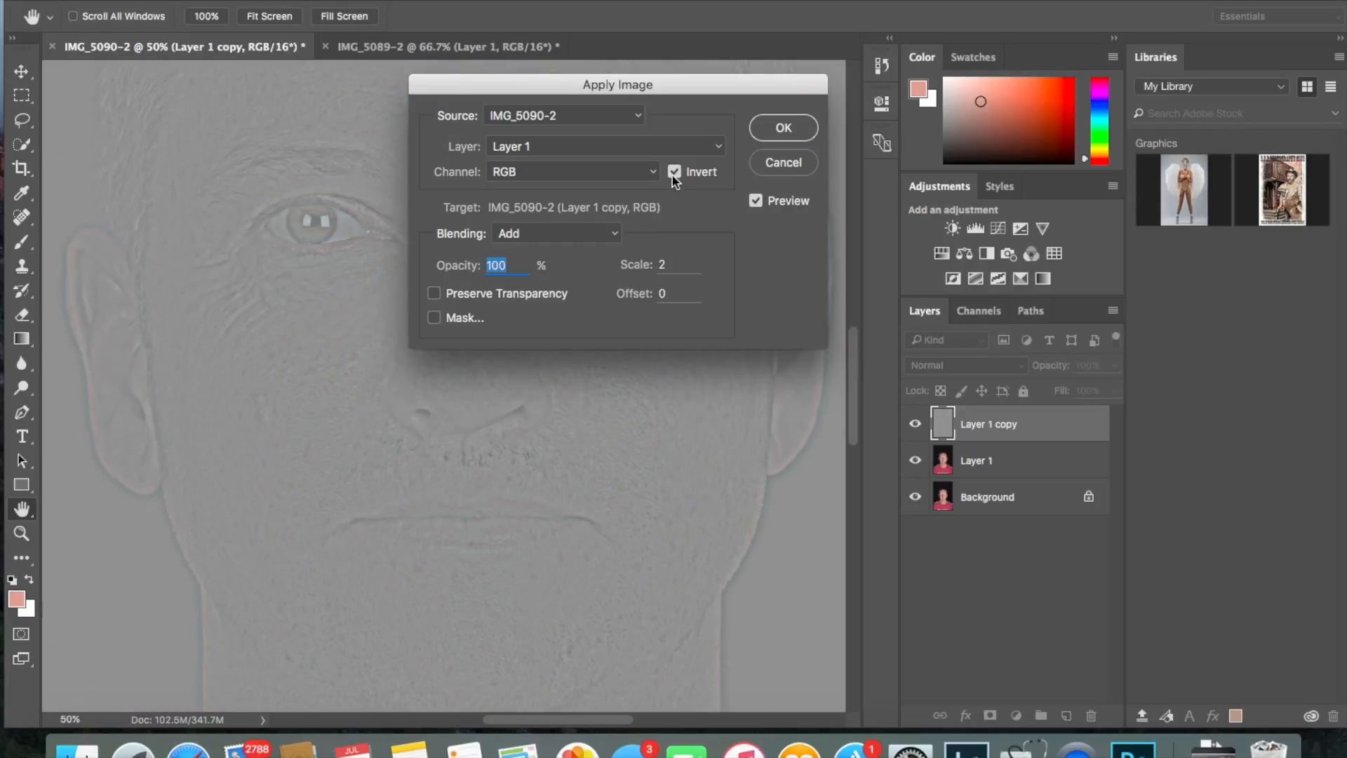
click(783, 128)
key(e)
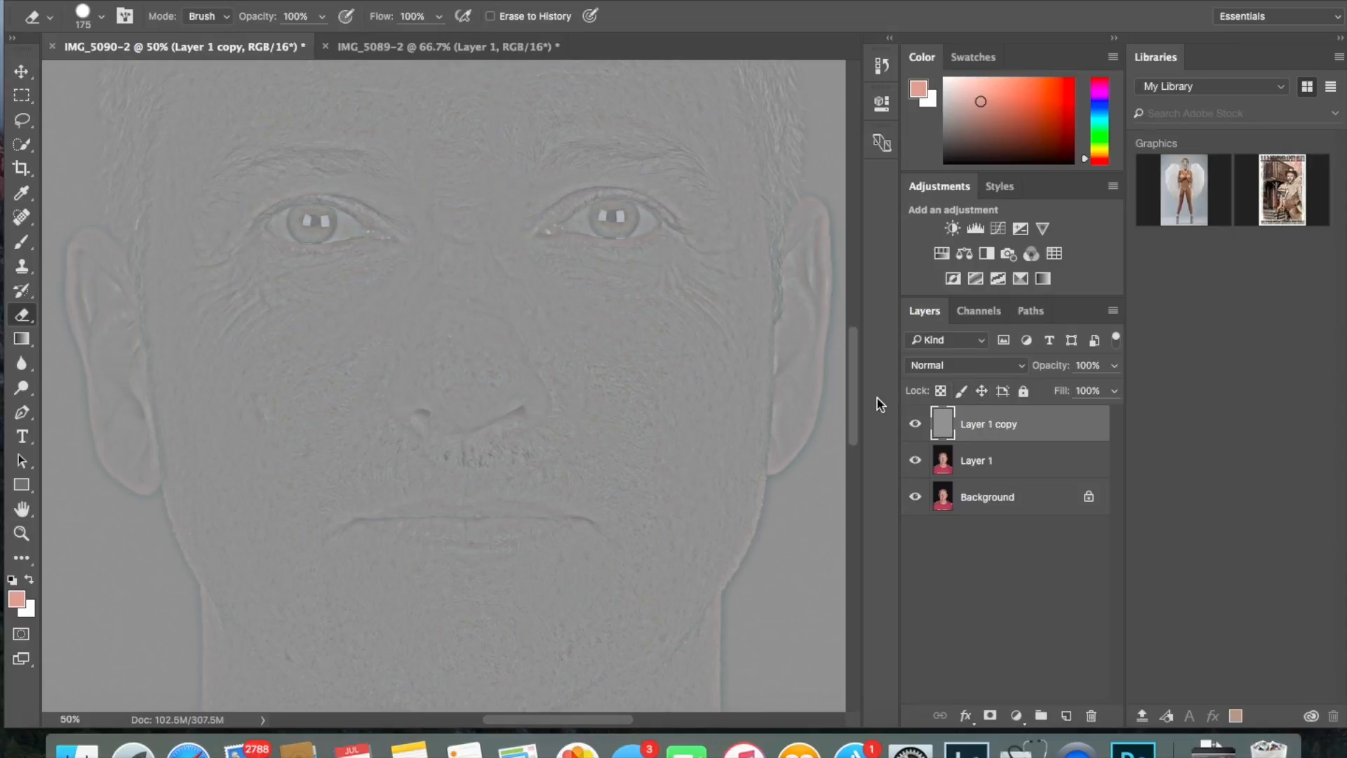
click(963, 365)
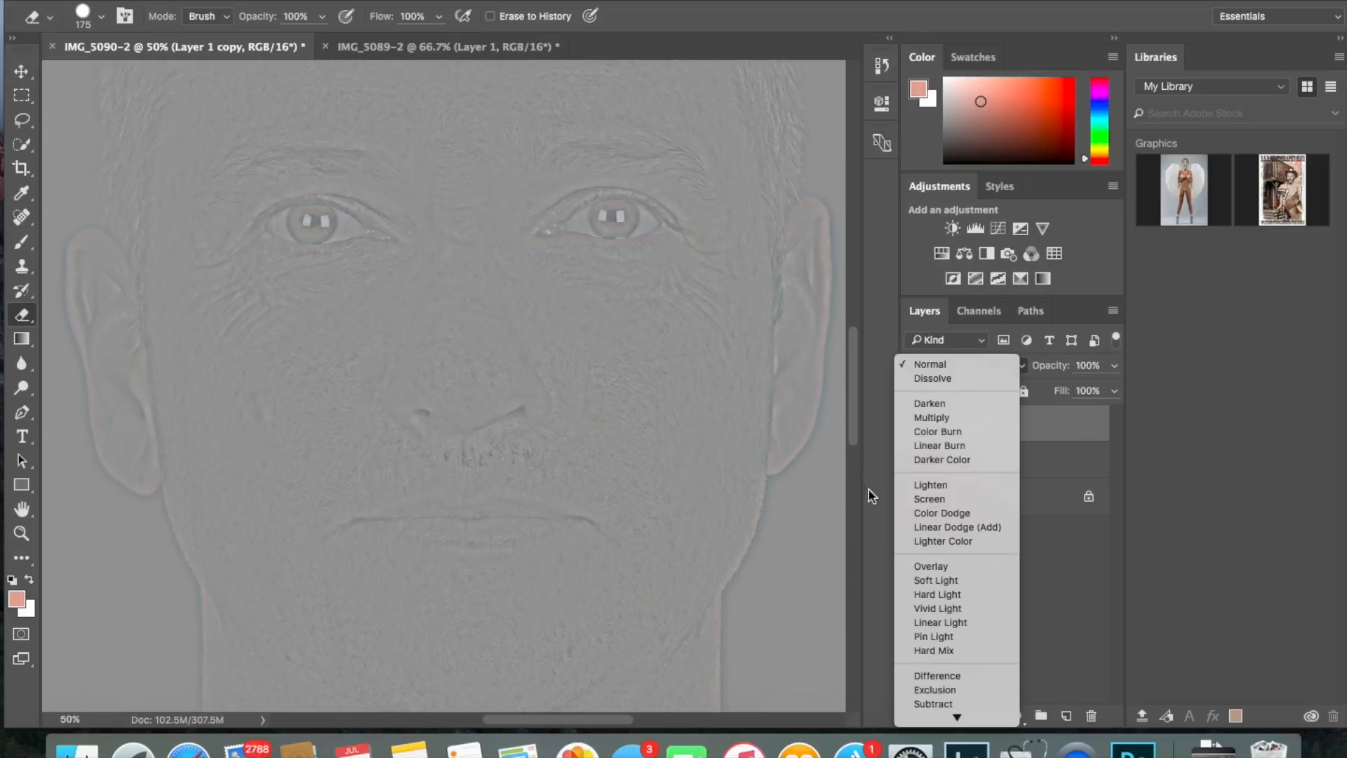
click(899, 505)
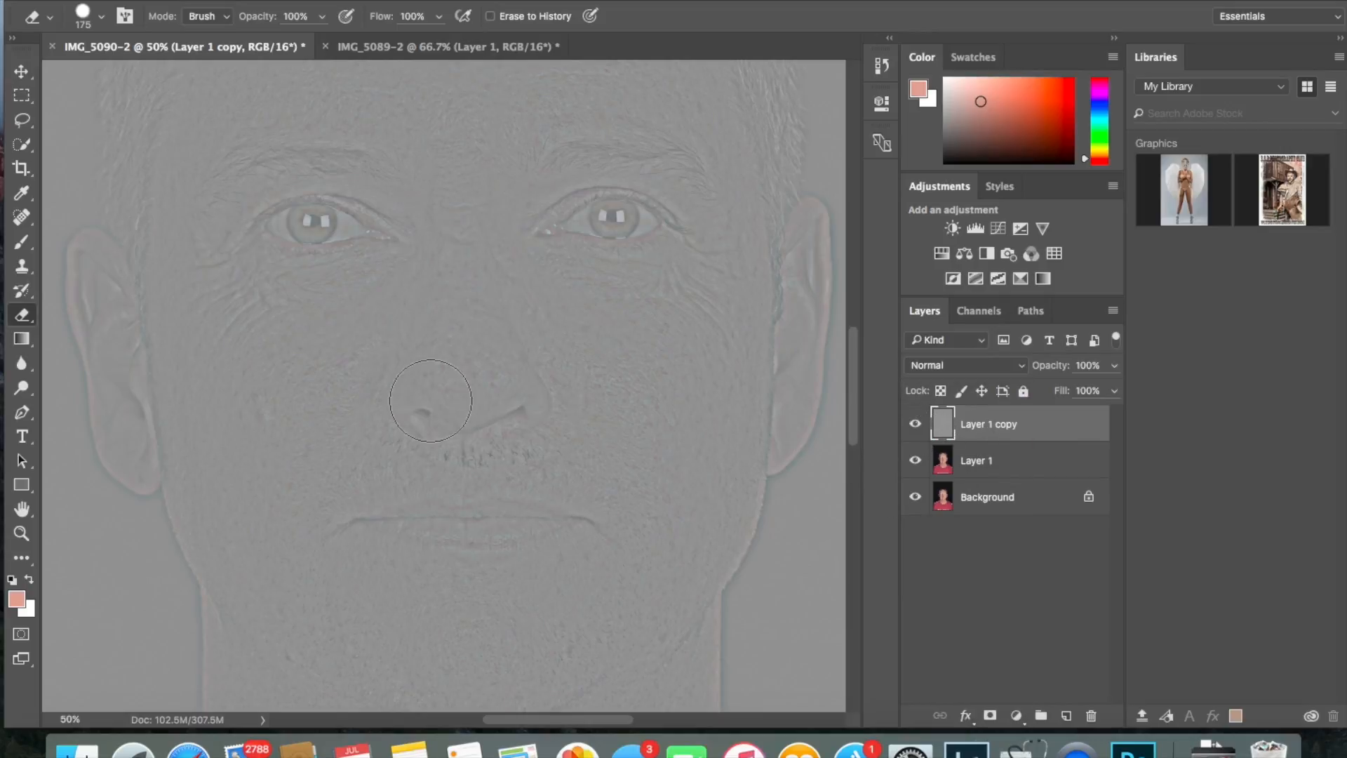
click(970, 463)
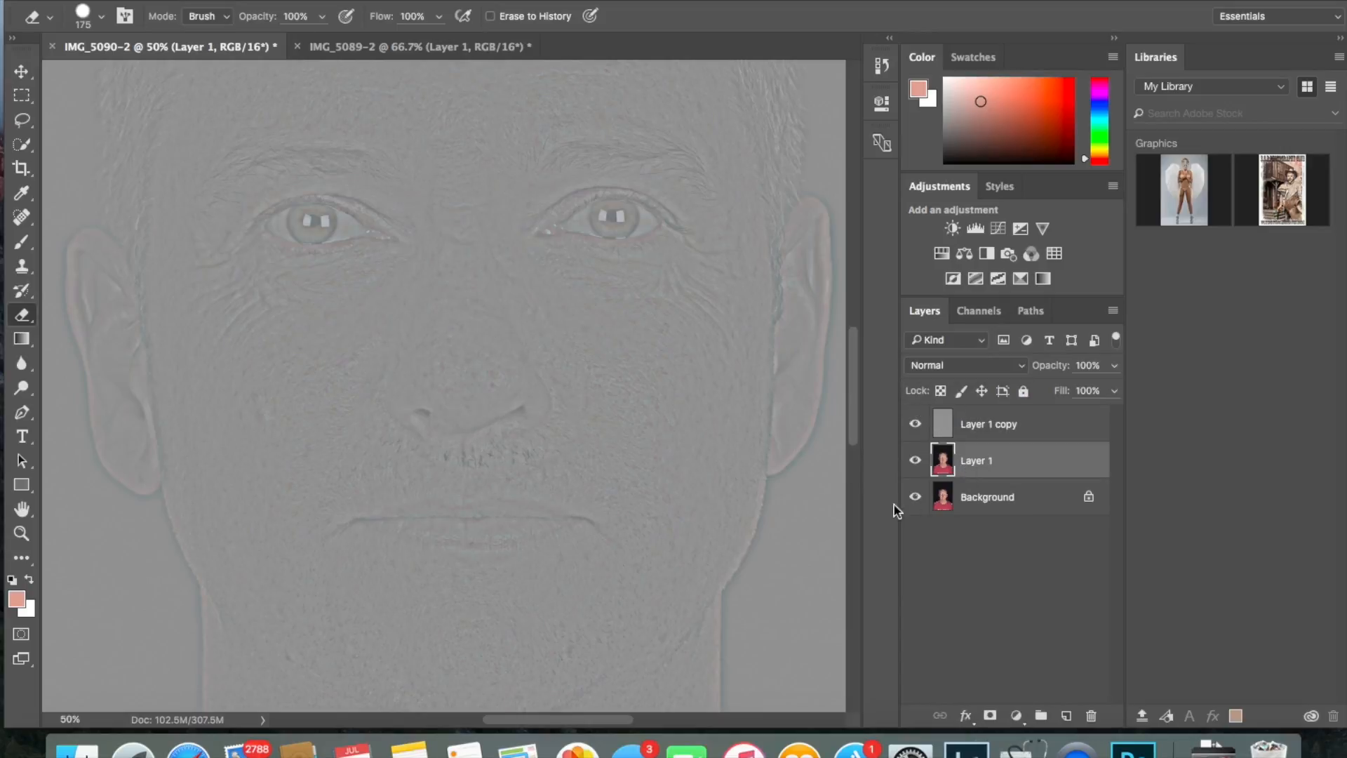
click(974, 426)
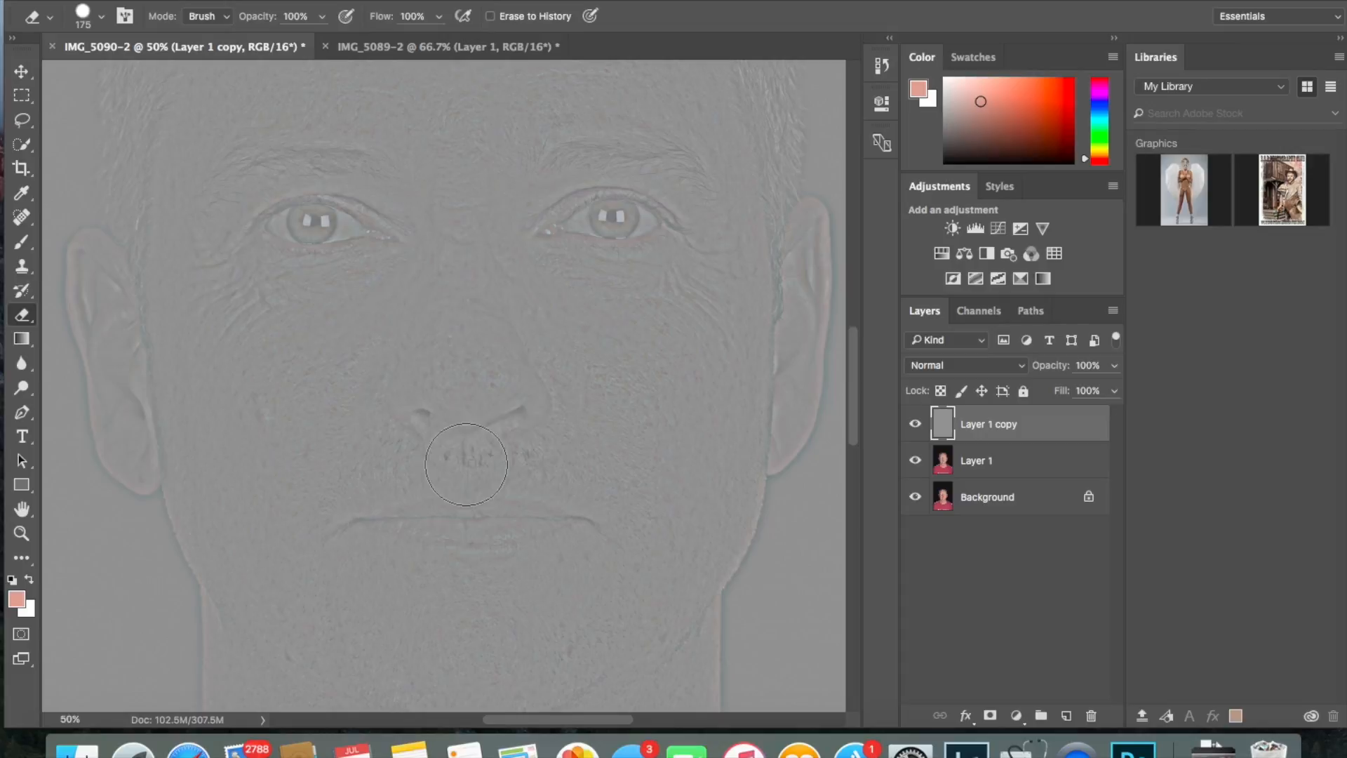
click(966, 365)
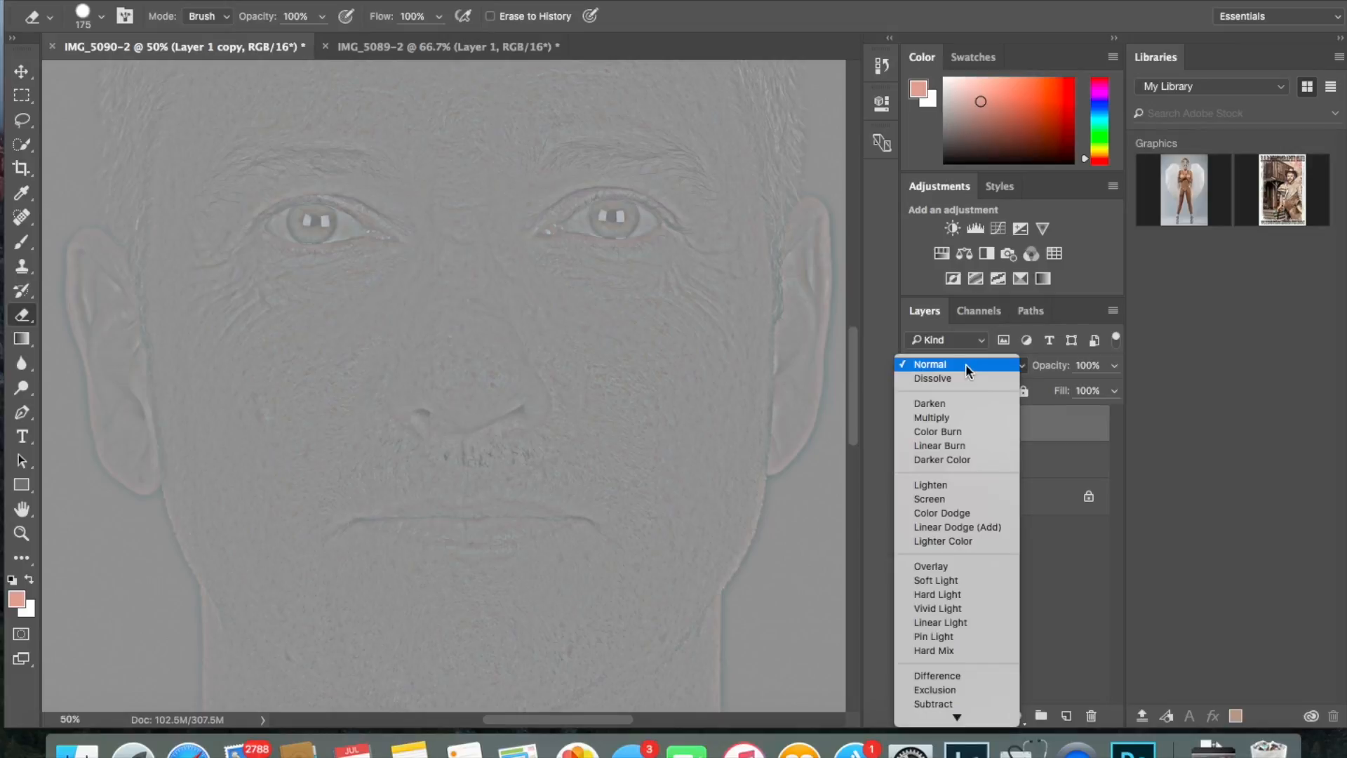
click(1064, 422)
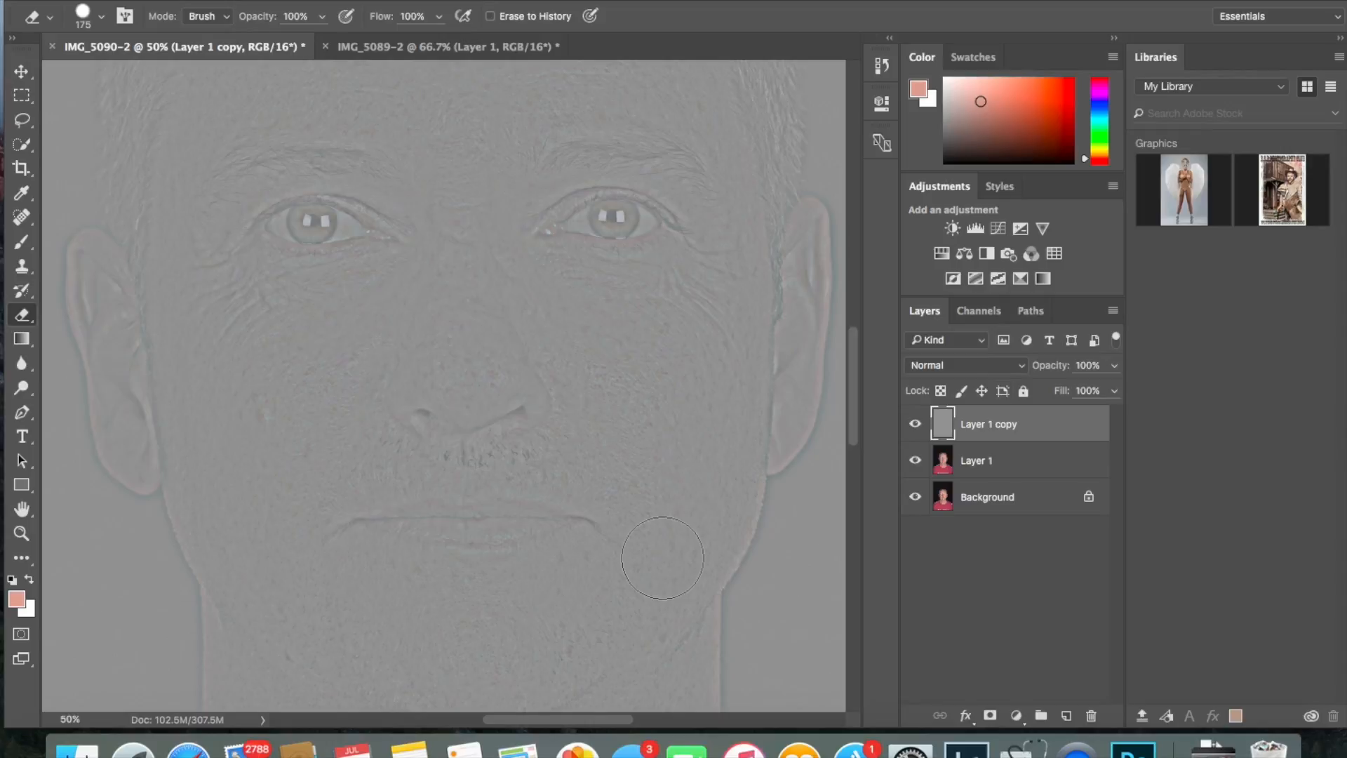
Step: Set the blending mode of Layer 1 copy to Linear Light
click(967, 366)
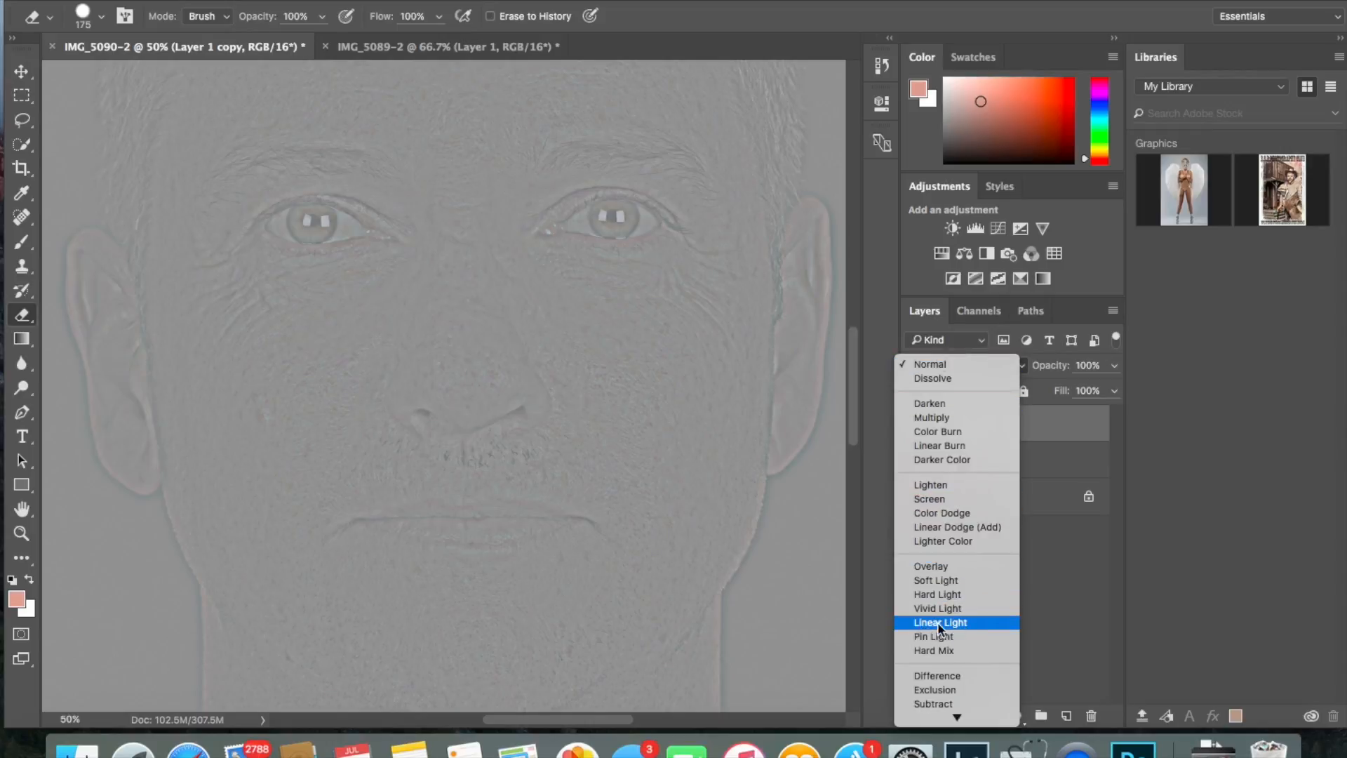
click(962, 622)
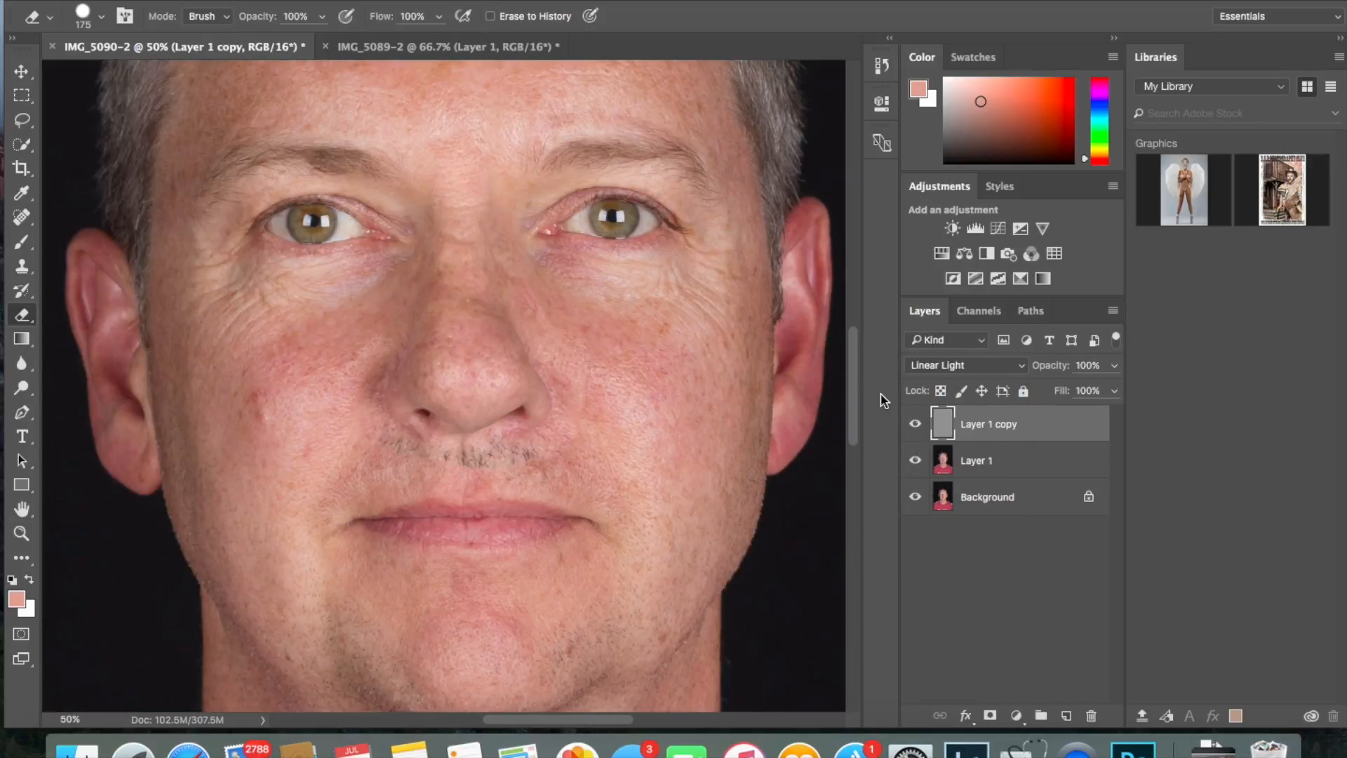
Step: Clone clean skin texture over the dark stubble beneath the nose, from under the right nostril to the middle, using the Clone Stamp on Layer 1 copy
click(23, 270)
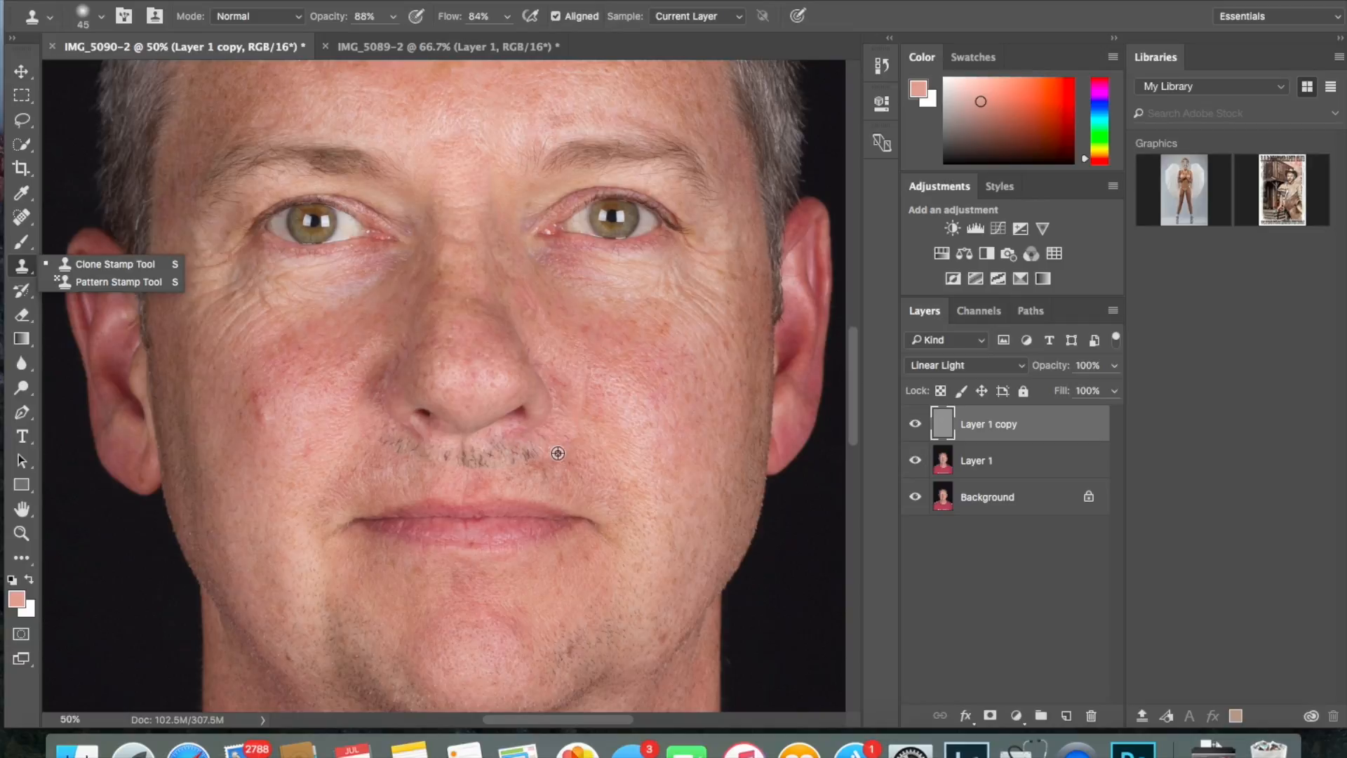
alt+click(545, 472)
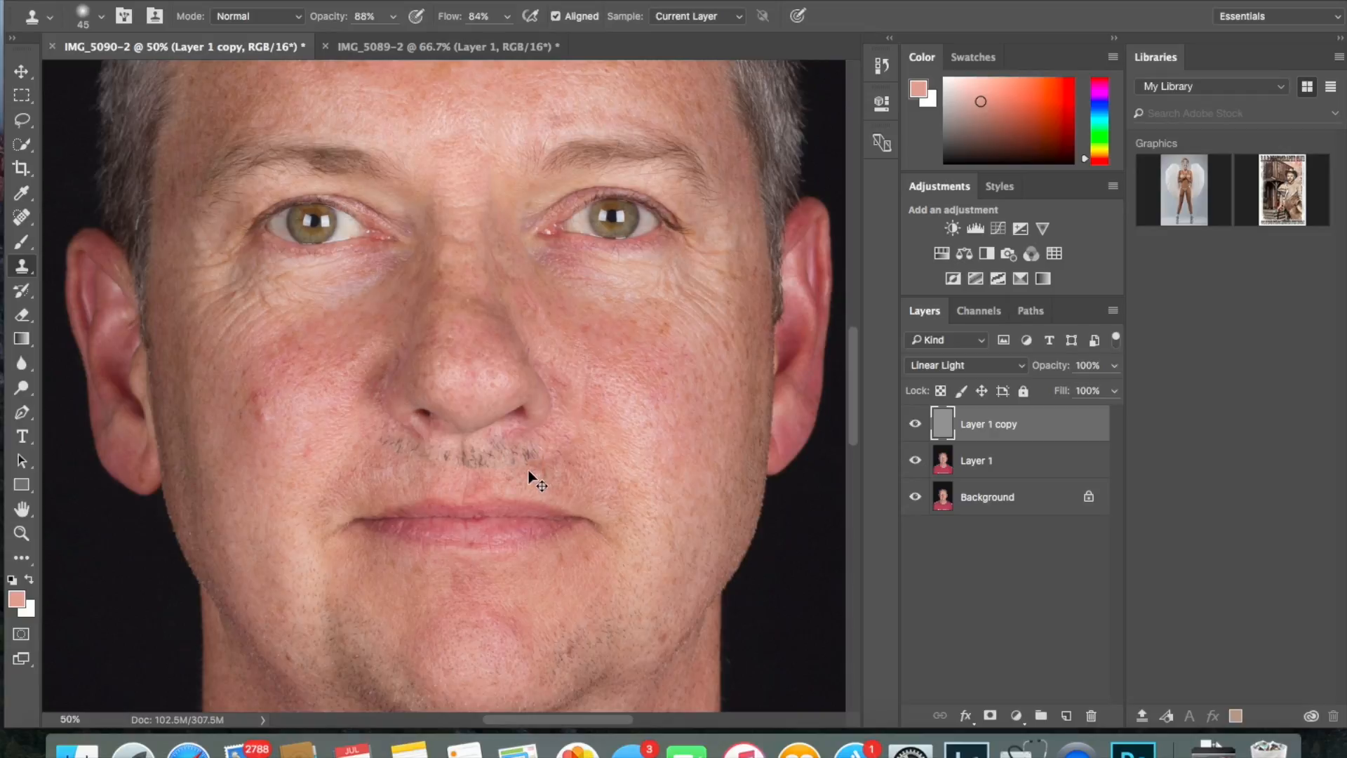
key(super+plus)
key(super+plus)
key(super+plus)
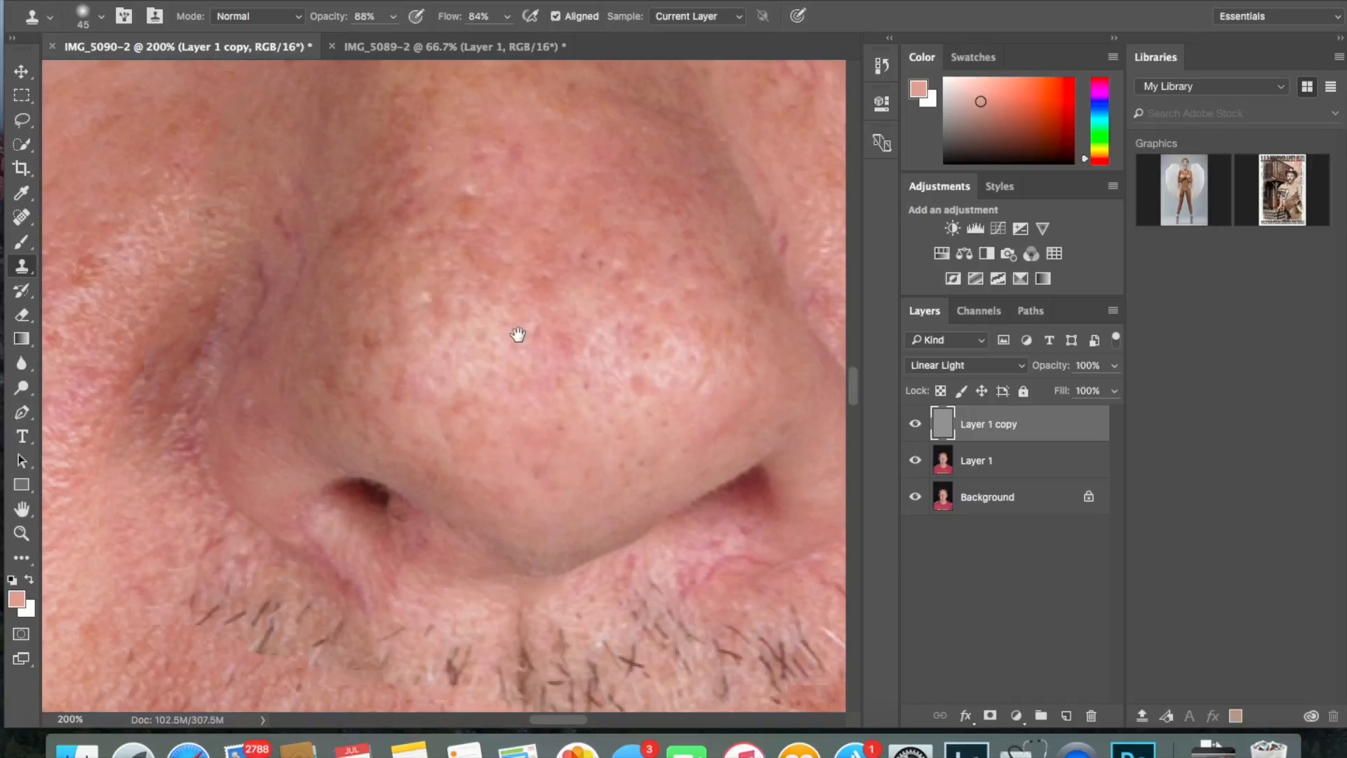
mouse_move(534, 451)
mouse_down()
mouse_move(536, 384)
mouse_move(449, 189)
mouse_up()
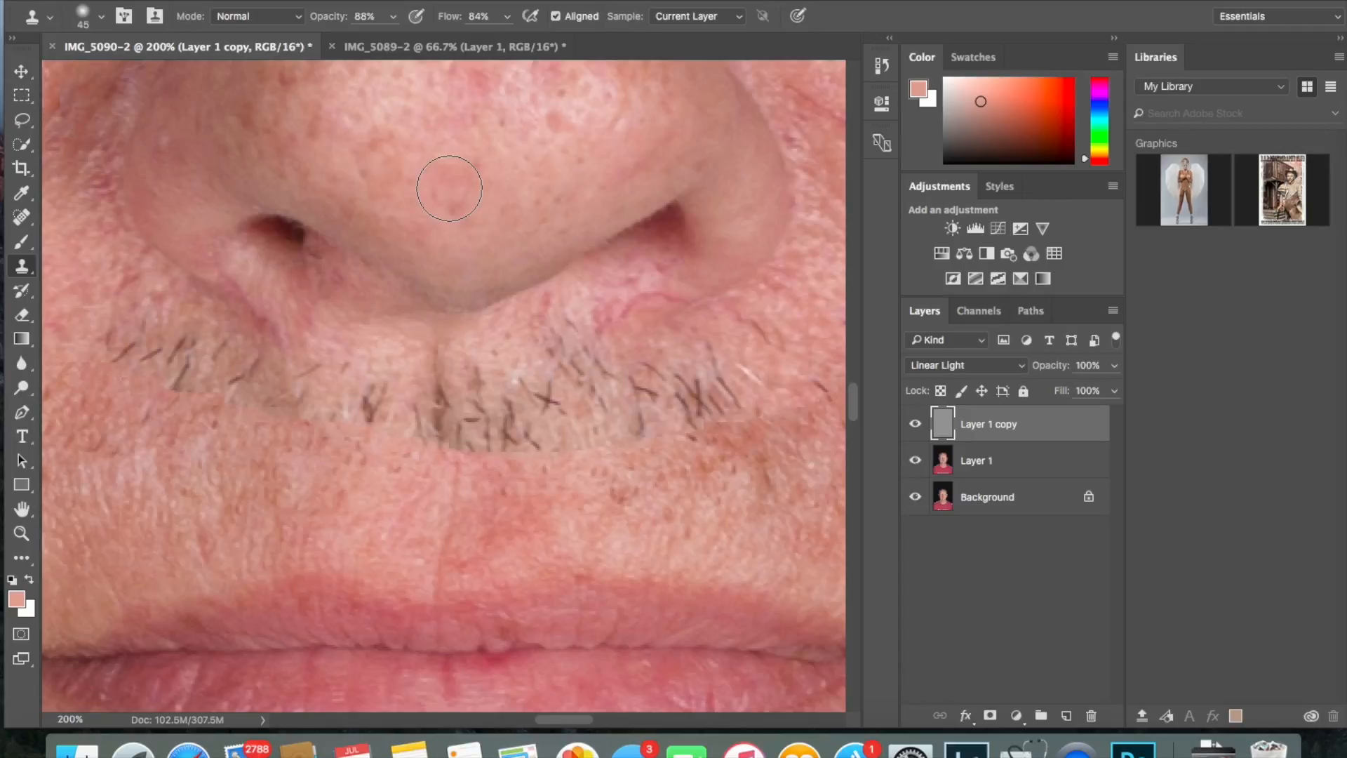
key(super+minus)
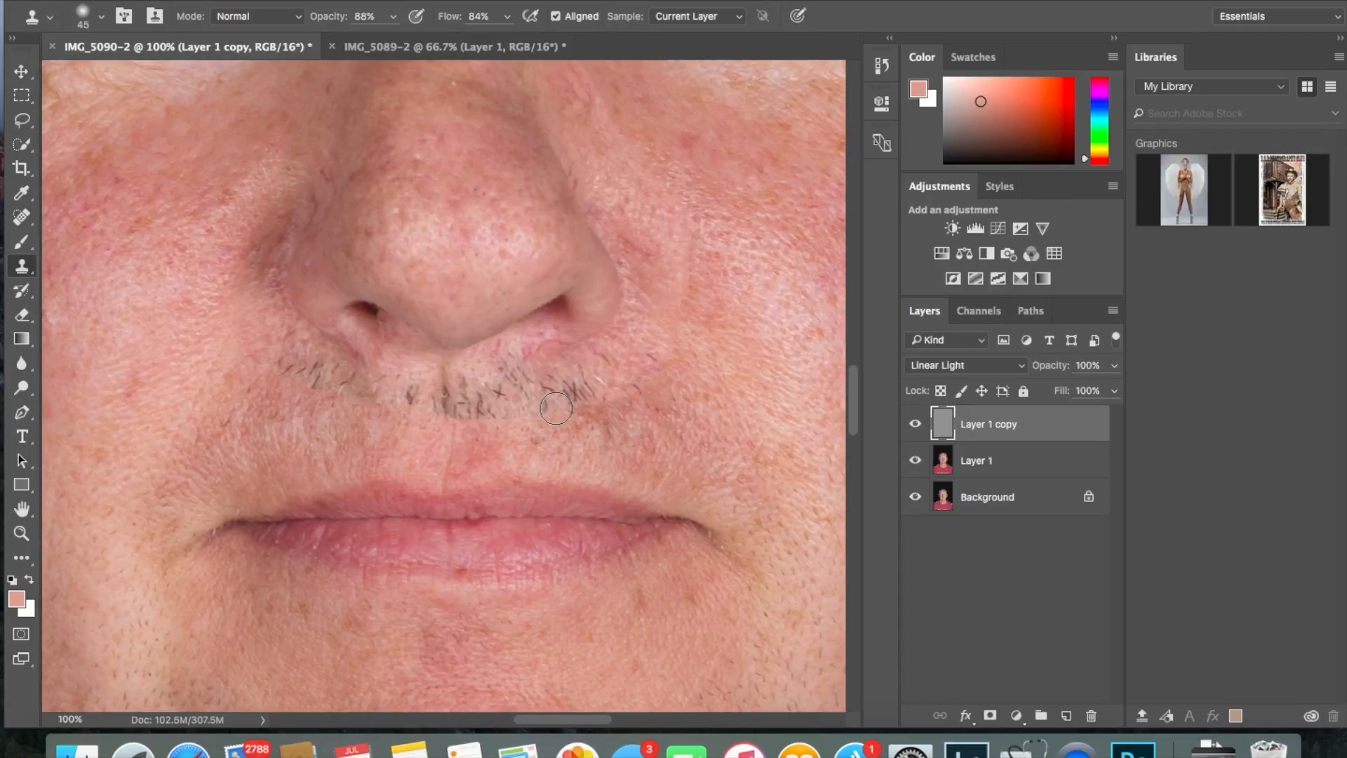
alt+click(601, 436)
mouse_move(584, 396)
mouse_down()
mouse_move(571, 409)
mouse_move(600, 400)
mouse_move(595, 386)
mouse_move(571, 410)
mouse_move(519, 400)
mouse_move(459, 414)
mouse_move(491, 432)
mouse_move(497, 396)
mouse_move(460, 449)
mouse_move(484, 403)
mouse_move(458, 376)
mouse_move(456, 429)
mouse_move(457, 396)
mouse_move(439, 408)
mouse_up()
alt+click(433, 427)
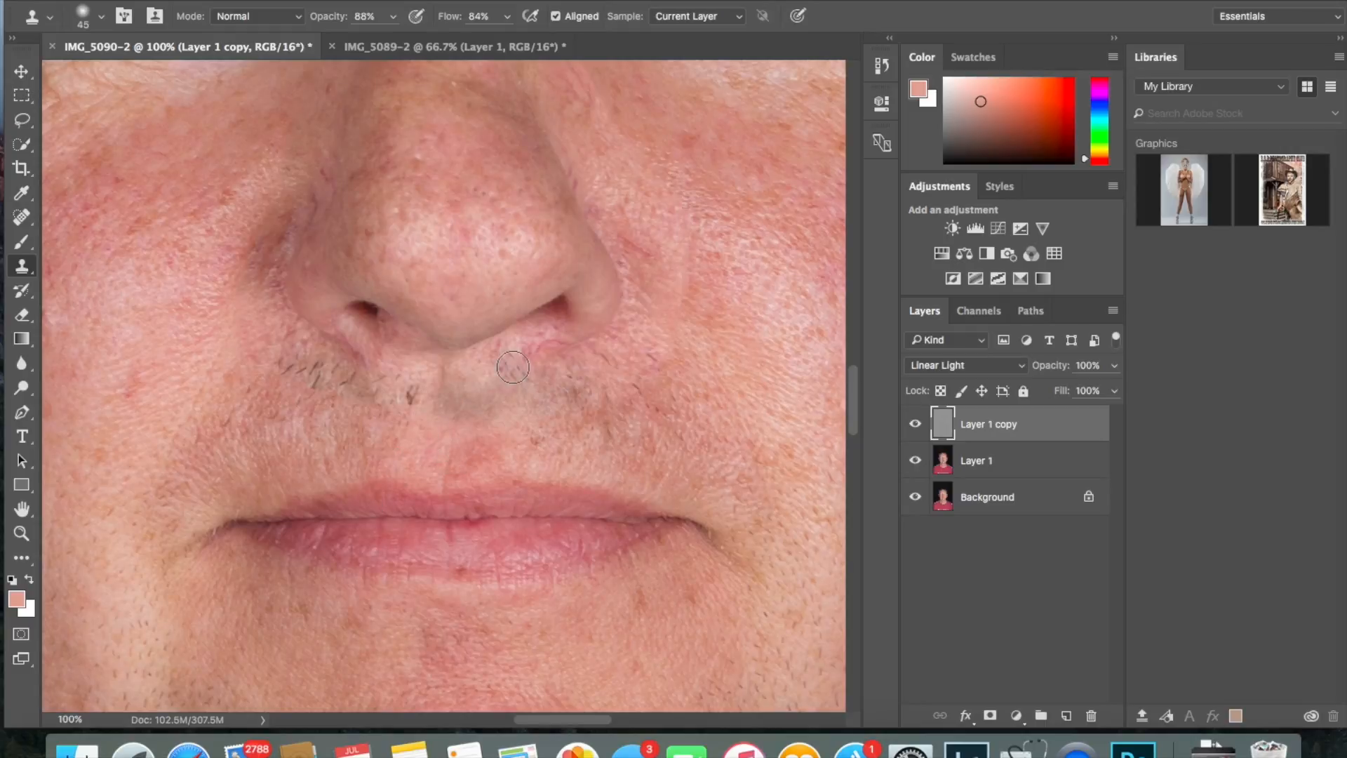
Step: Clone away the remaining hairs in the groove above the upper lip and below the right nostril
alt+click(447, 465)
mouse_move(451, 428)
mouse_down()
mouse_move(446, 498)
mouse_move(447, 374)
mouse_up()
alt+click(451, 446)
alt+click(460, 433)
alt+click(524, 407)
mouse_move(537, 365)
mouse_down()
mouse_move(527, 369)
mouse_move(535, 360)
mouse_up()
alt+click(581, 427)
mouse_move(598, 398)
mouse_down()
mouse_move(570, 410)
mouse_move(572, 383)
mouse_up()
alt+click(570, 431)
drag(533, 440, 547, 445)
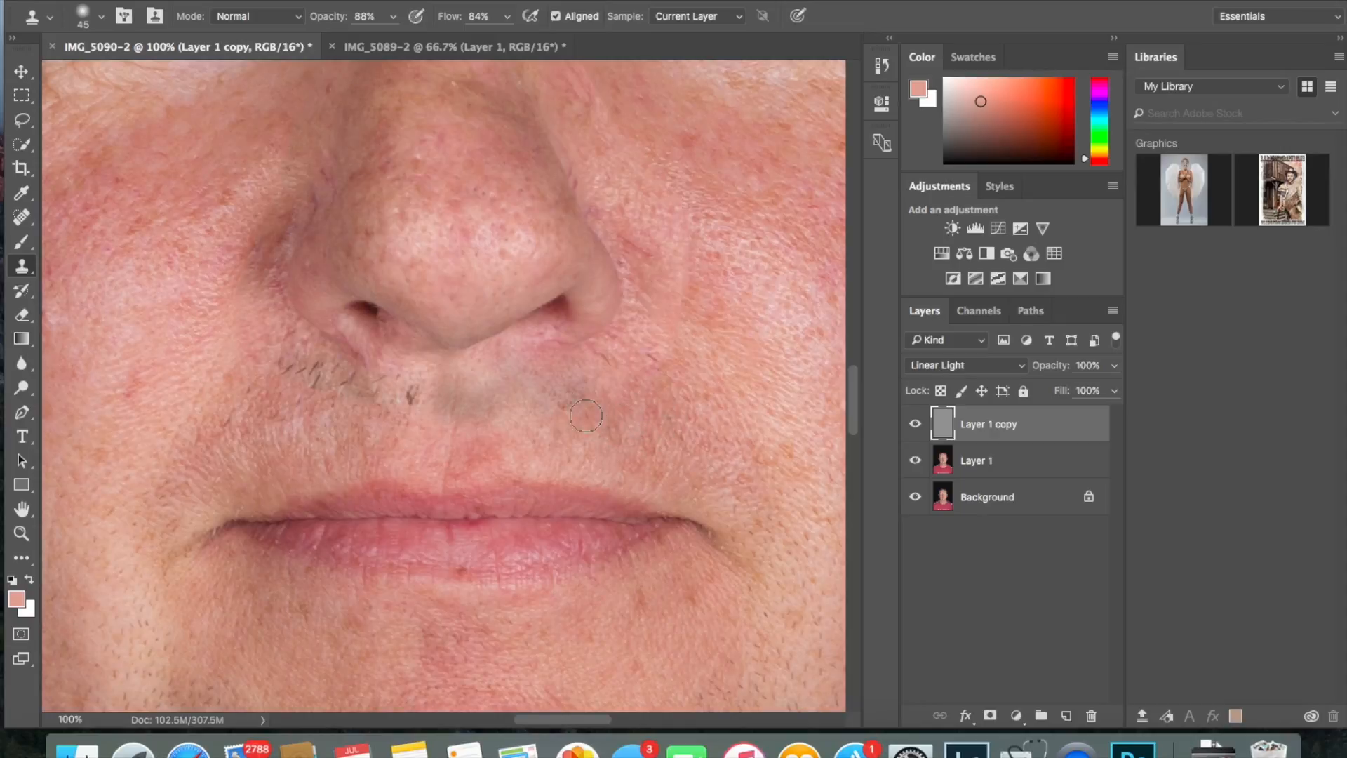
Step: Smooth the texture at the right end of the upper lip and on the skin beside the right nostril with cloned skin
alt+click(611, 409)
drag(575, 387, 555, 401)
alt+click(637, 396)
mouse_move(603, 360)
mouse_down()
mouse_move(592, 361)
mouse_move(666, 372)
mouse_move(686, 355)
mouse_up()
alt+click(699, 404)
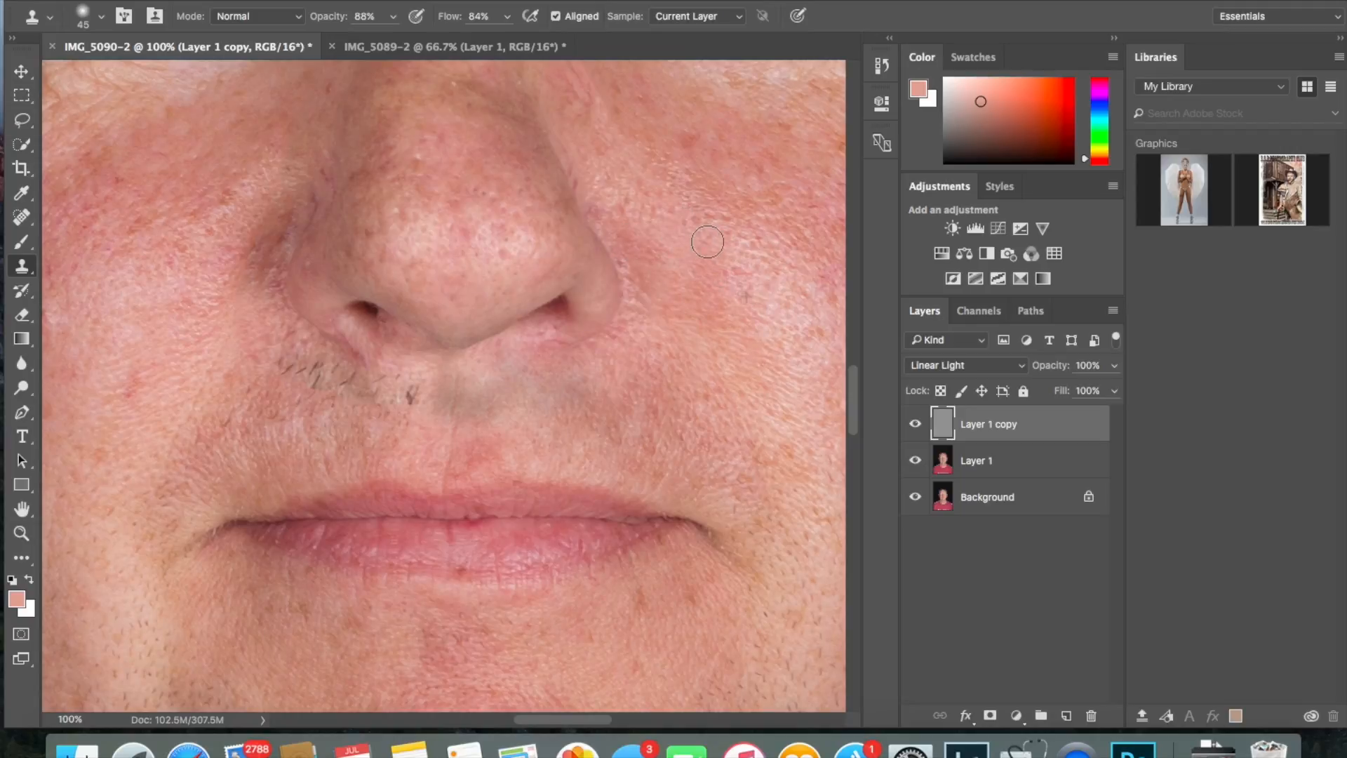
Step: Clone clean skin texture over the stubble patches beneath the left nostril
alt+click(398, 440)
click(415, 396)
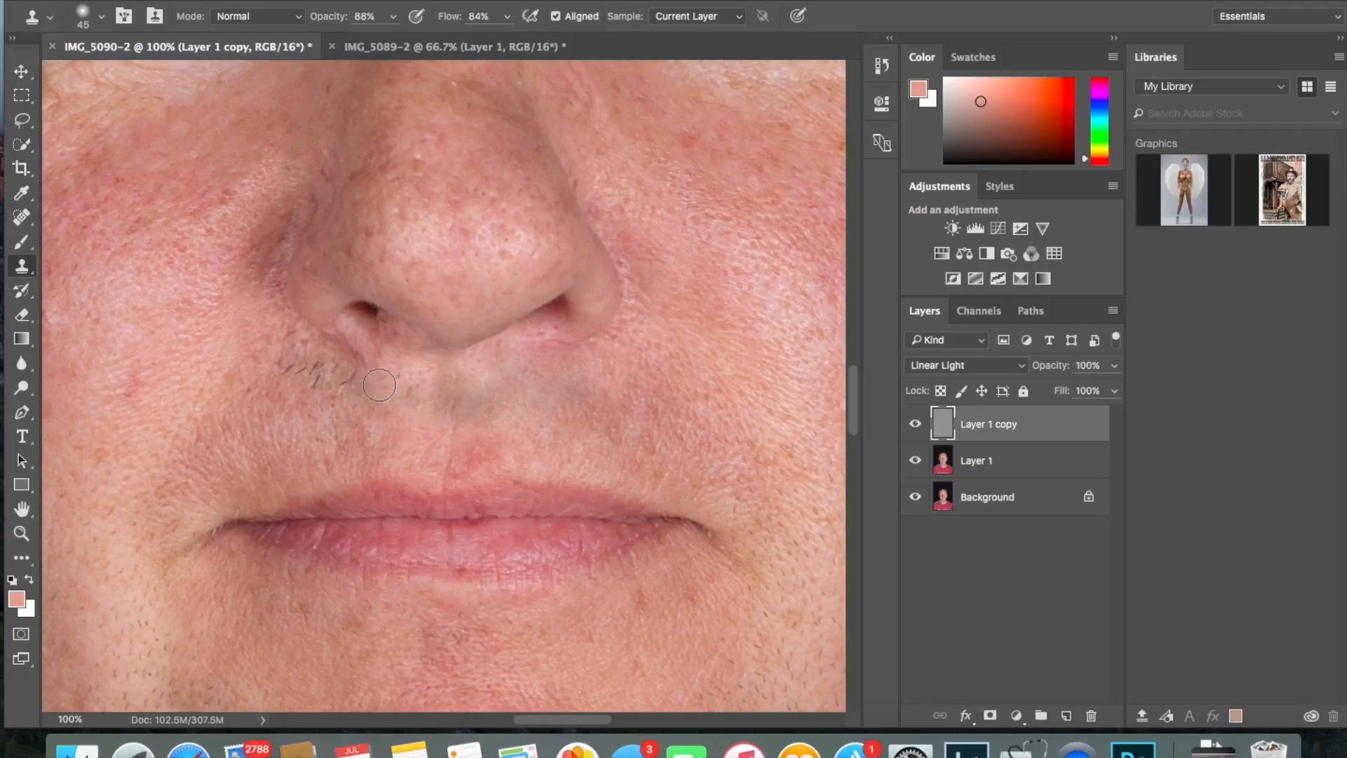
alt+click(313, 422)
click(317, 387)
drag(344, 393, 334, 401)
Step: Clone forehead skin texture over the blend edges between the eyebrows and above the bridge of the nose
drag(302, 302, 475, 420)
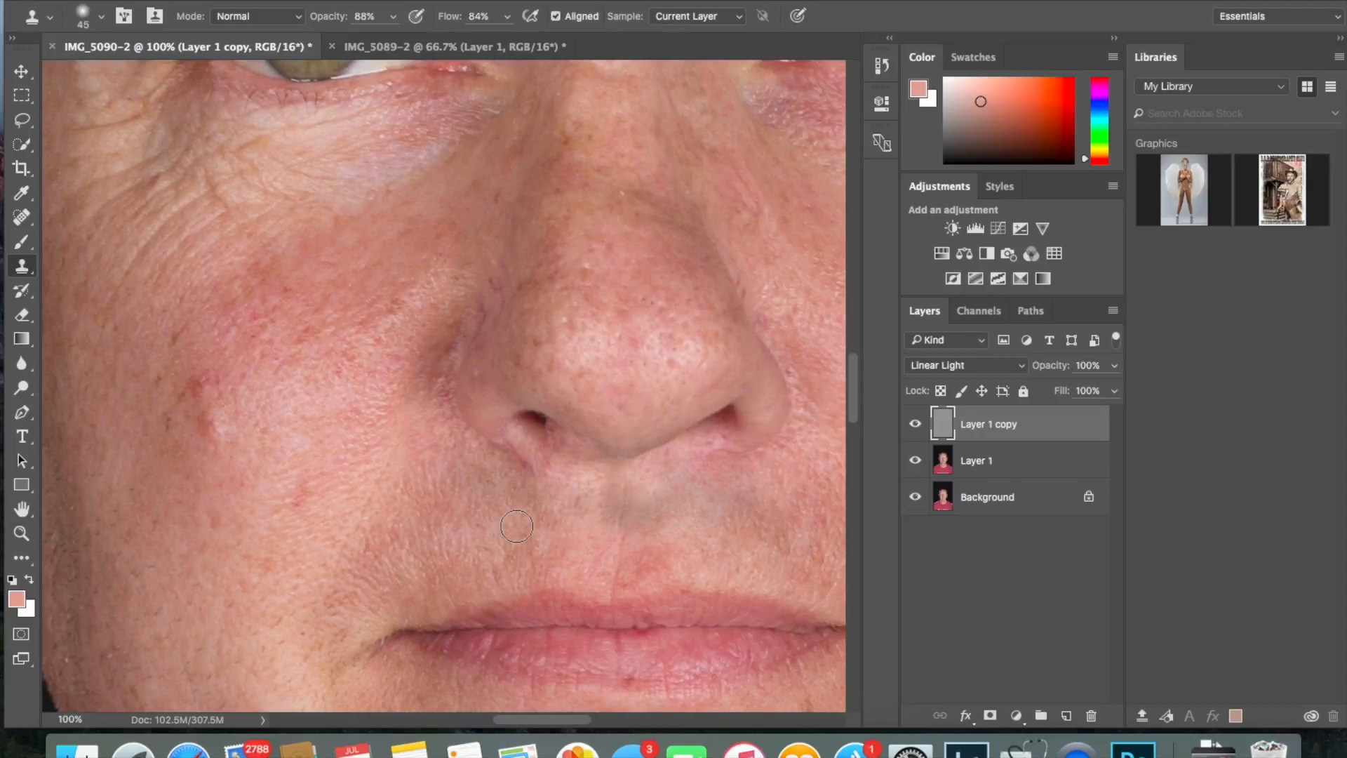
drag(559, 247, 464, 353)
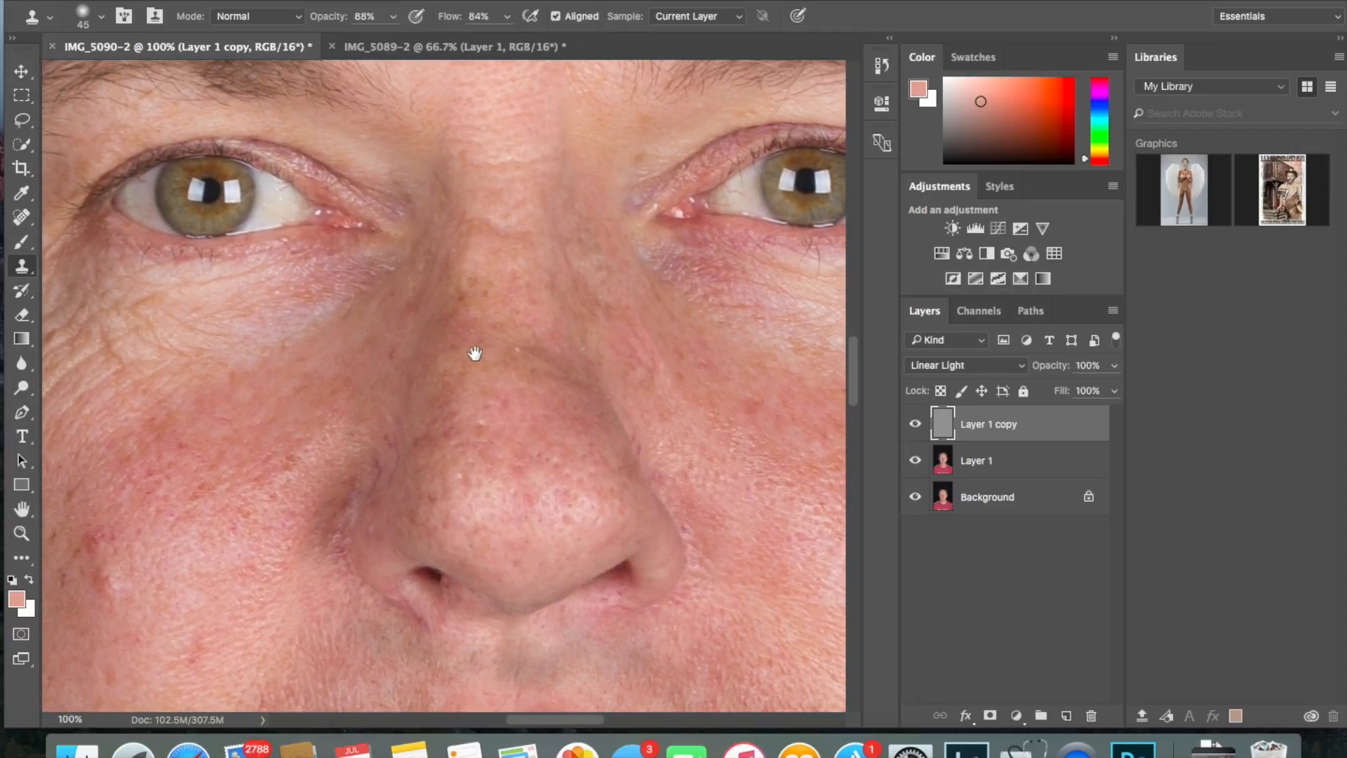
mouse_move(499, 273)
mouse_down()
mouse_move(475, 400)
mouse_move(468, 385)
mouse_up()
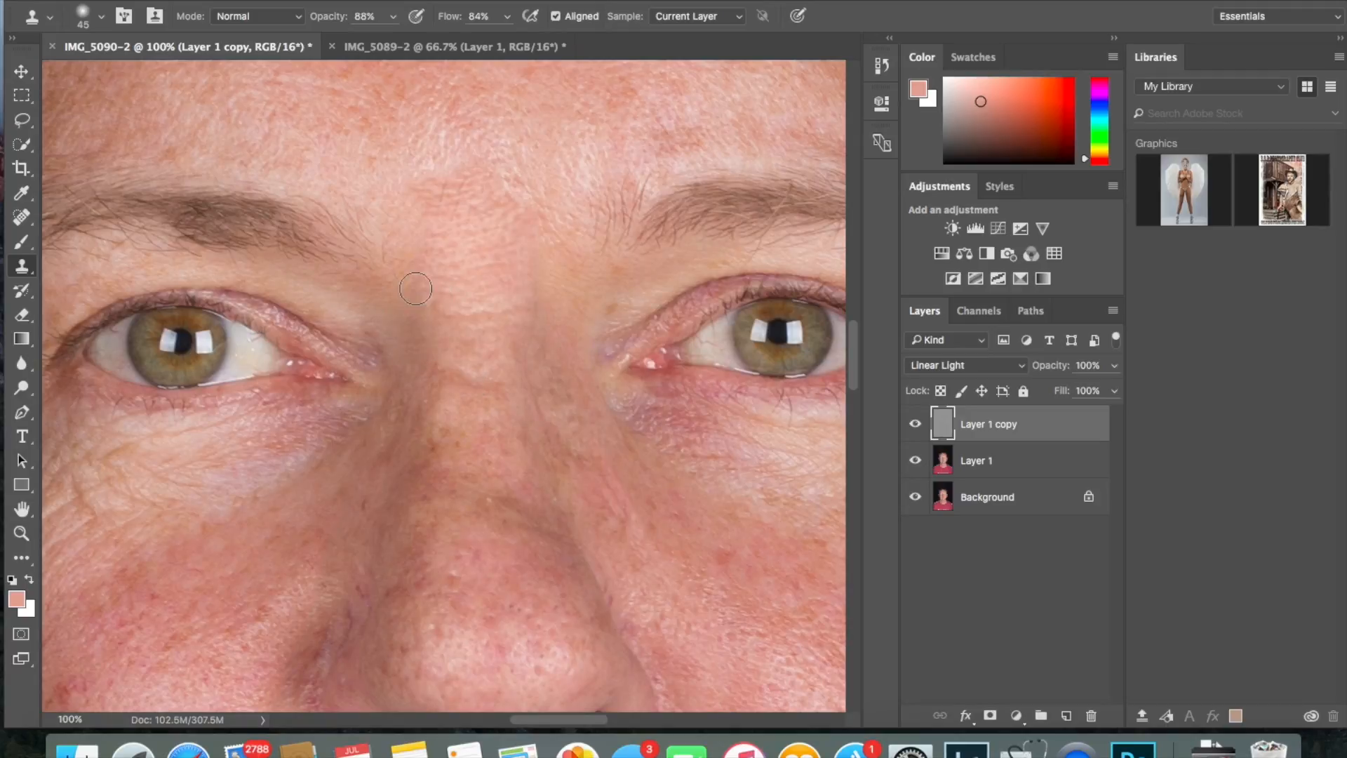
alt+click(409, 229)
drag(433, 262, 433, 276)
alt+click(412, 131)
mouse_move(426, 187)
mouse_down()
mouse_move(447, 200)
mouse_move(400, 212)
mouse_up()
alt+click(431, 164)
alt+click(560, 165)
drag(521, 196, 547, 232)
alt+click(474, 131)
mouse_move(457, 173)
mouse_down()
mouse_move(468, 198)
mouse_move(463, 171)
mouse_move(491, 183)
mouse_up()
alt+click(466, 133)
Step: Clone cheek texture over the seam along the right side of the nose, below the inner corner of the eye
drag(625, 535, 486, 321)
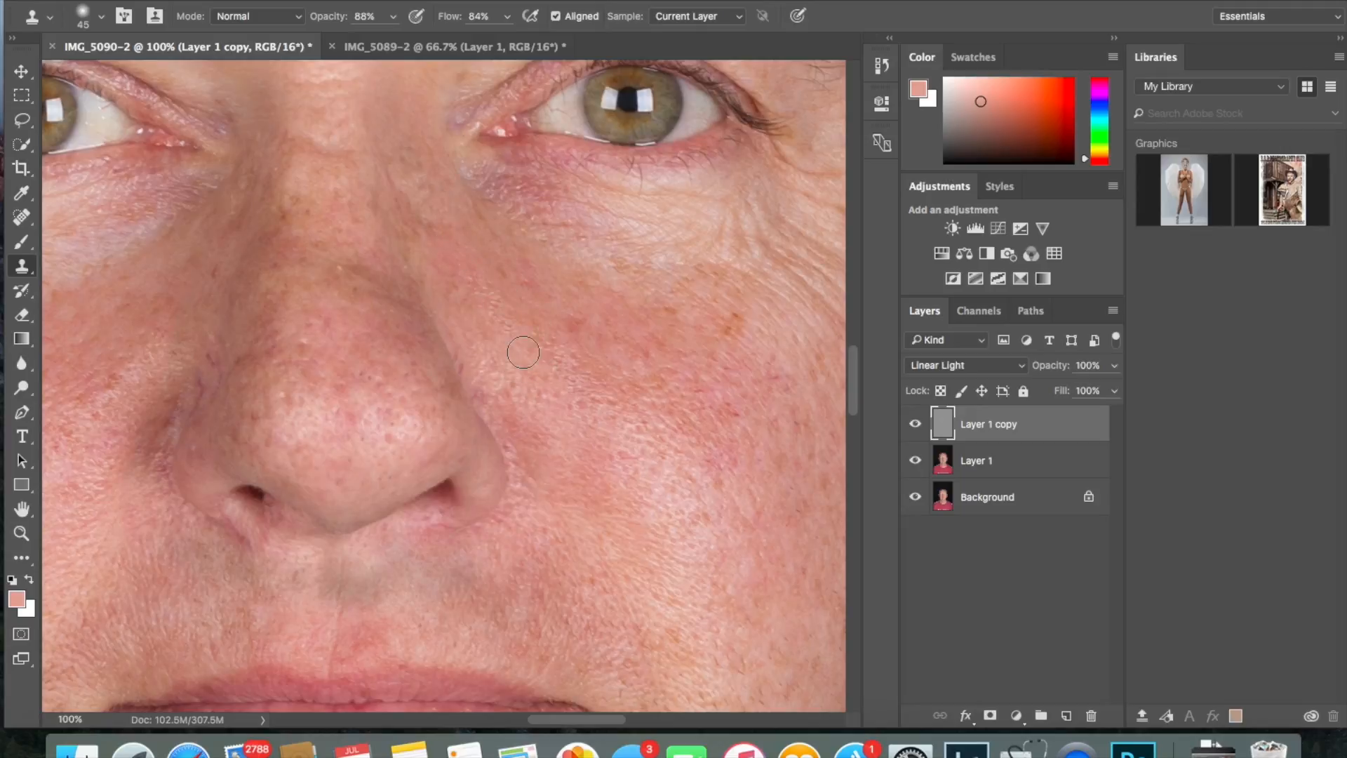
alt+click(532, 310)
drag(486, 276, 518, 326)
key(super+minus)
key(super+minus)
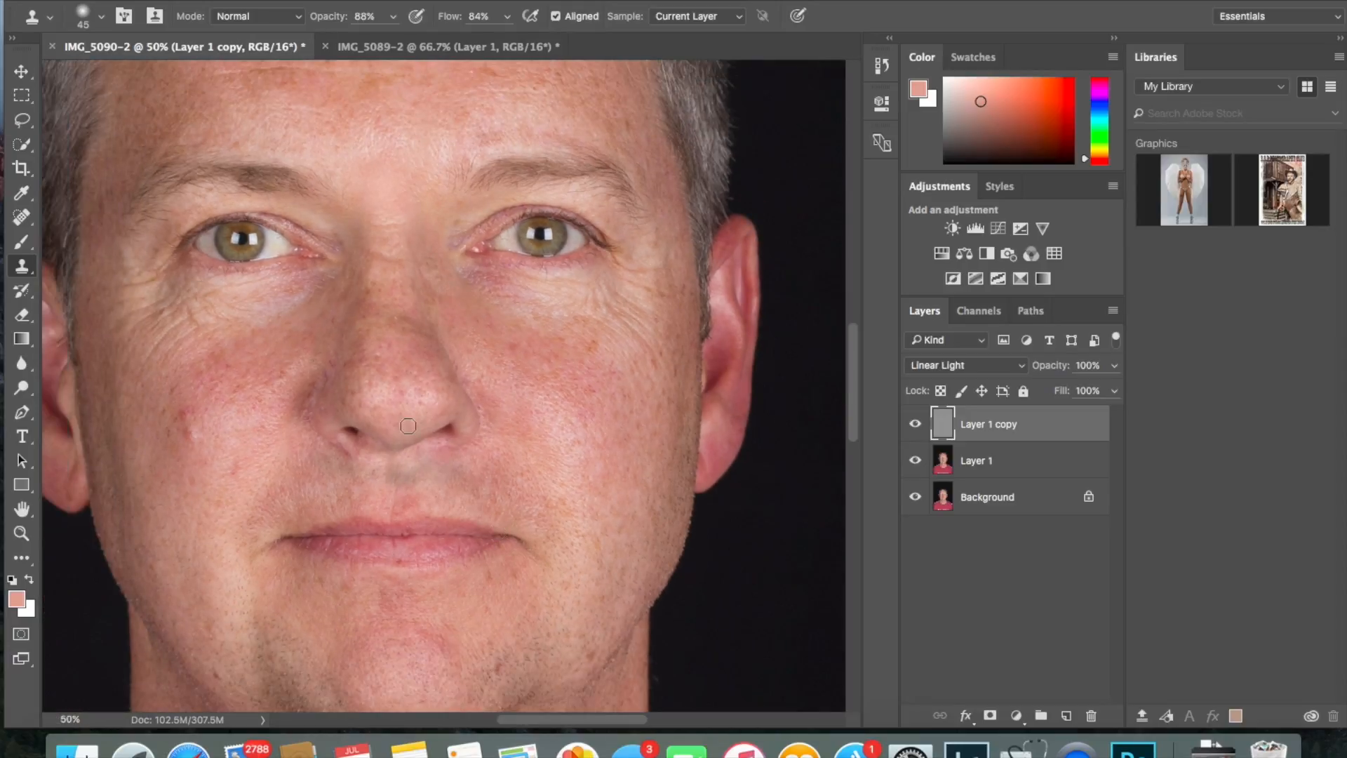
scroll(451, 487, up, 3)
scroll(451, 487, left, 2)
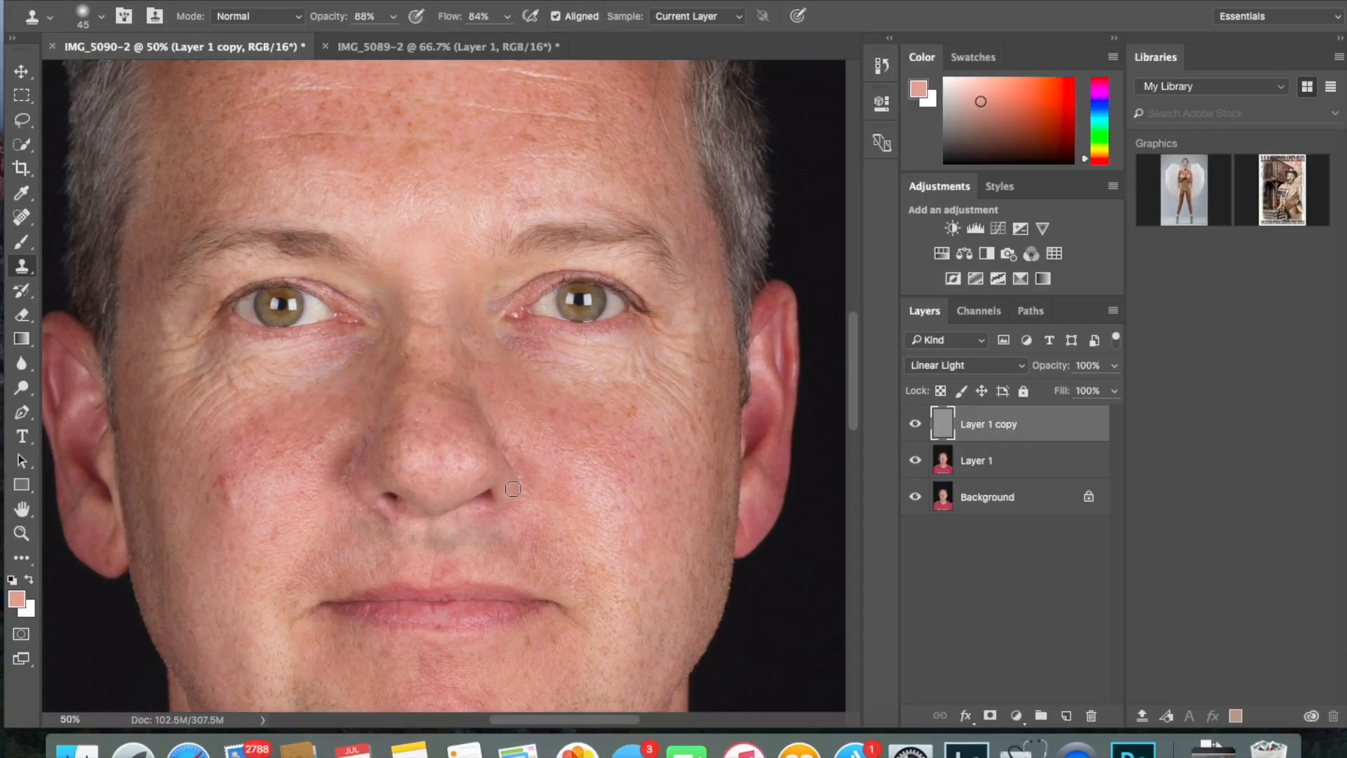
Step: Lasso the skin between the eyebrows on Layer 1 and soften its tone with a Gaussian Blur
click(967, 464)
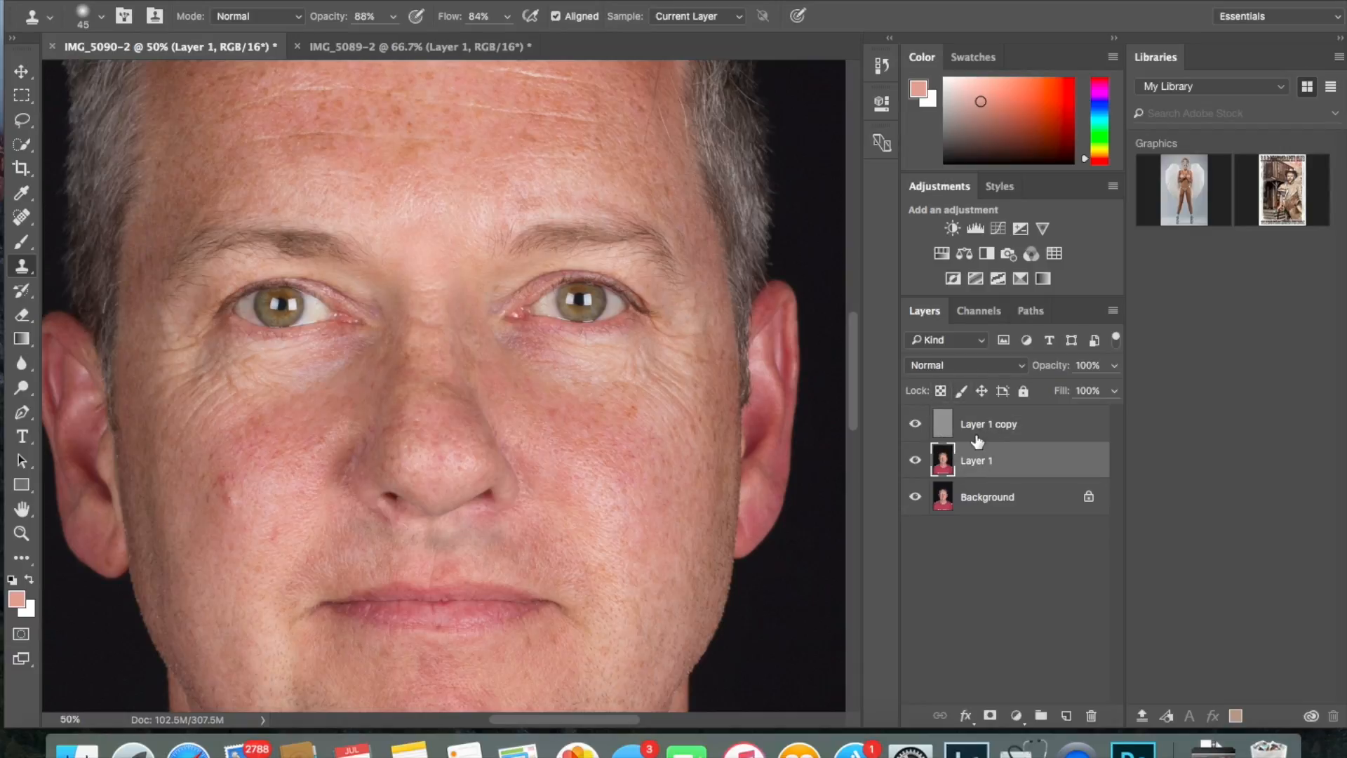
click(23, 120)
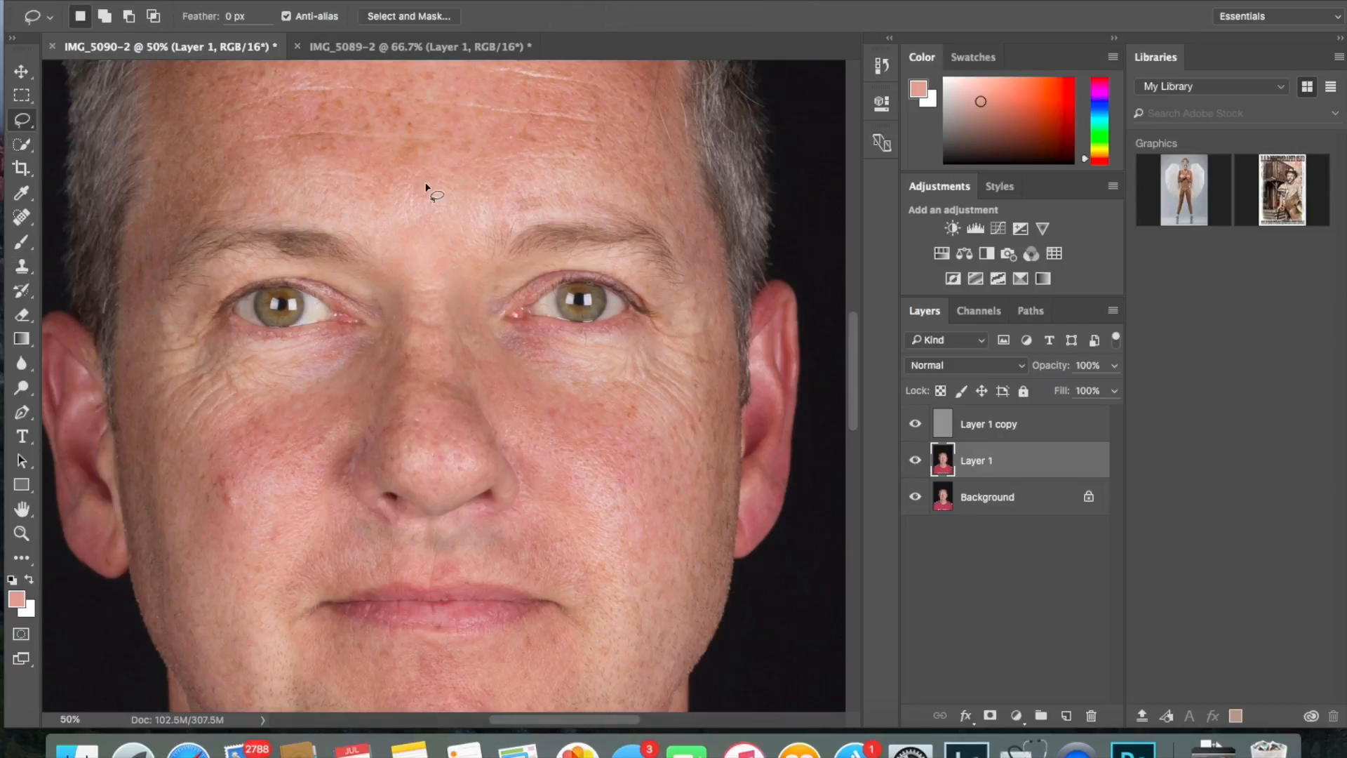
mouse_move(443, 184)
mouse_down()
mouse_move(380, 198)
mouse_move(374, 248)
mouse_up()
mouse_move(470, 274)
mouse_down()
mouse_move(491, 225)
mouse_move(448, 175)
mouse_up()
click(456, 1)
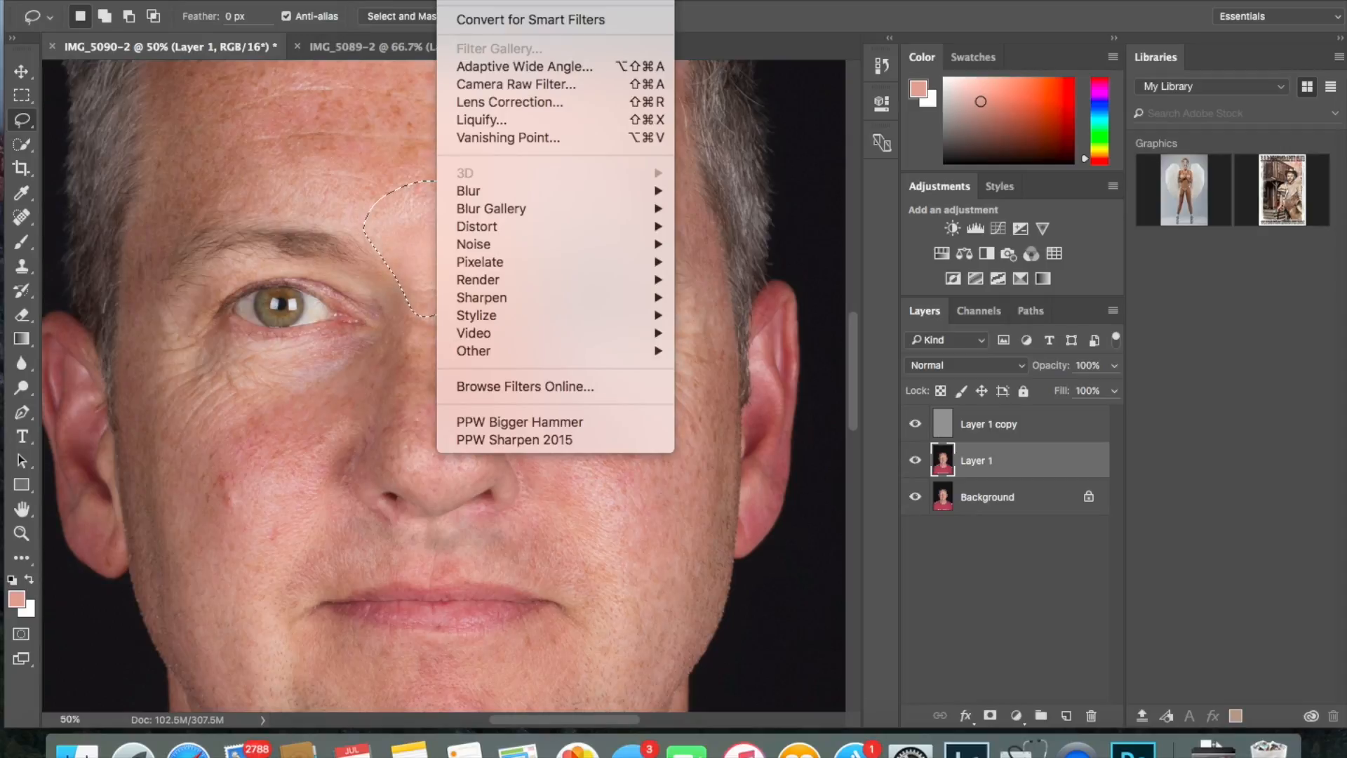
mouse_move(552, 192)
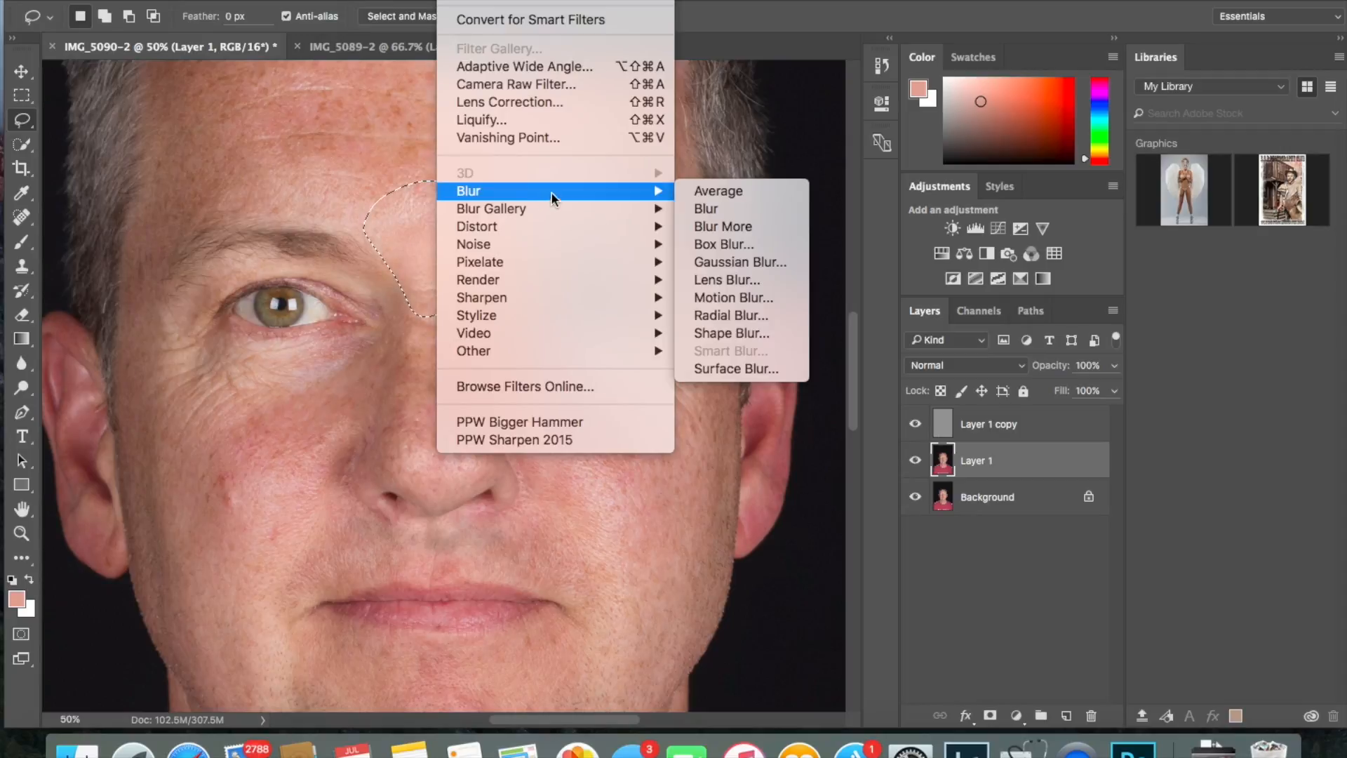
click(762, 262)
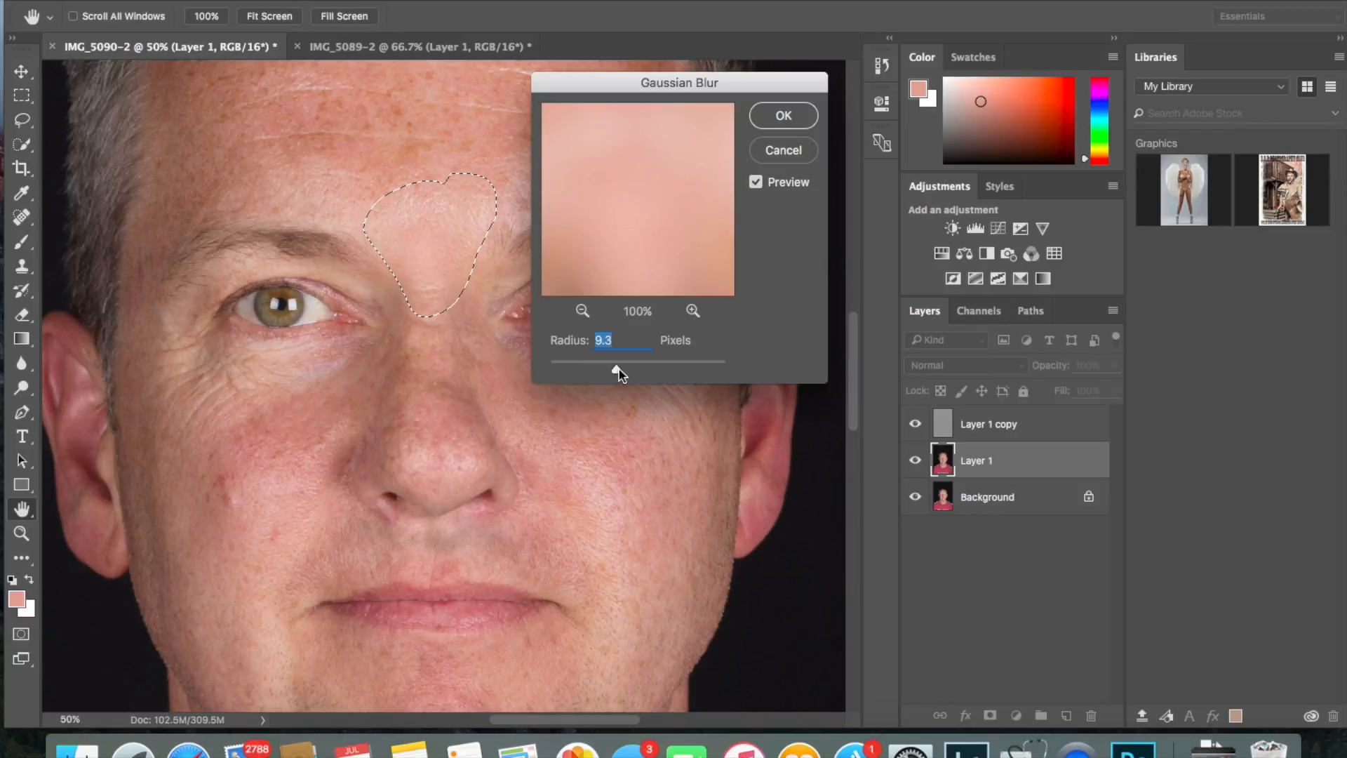
drag(617, 369, 602, 371)
click(783, 116)
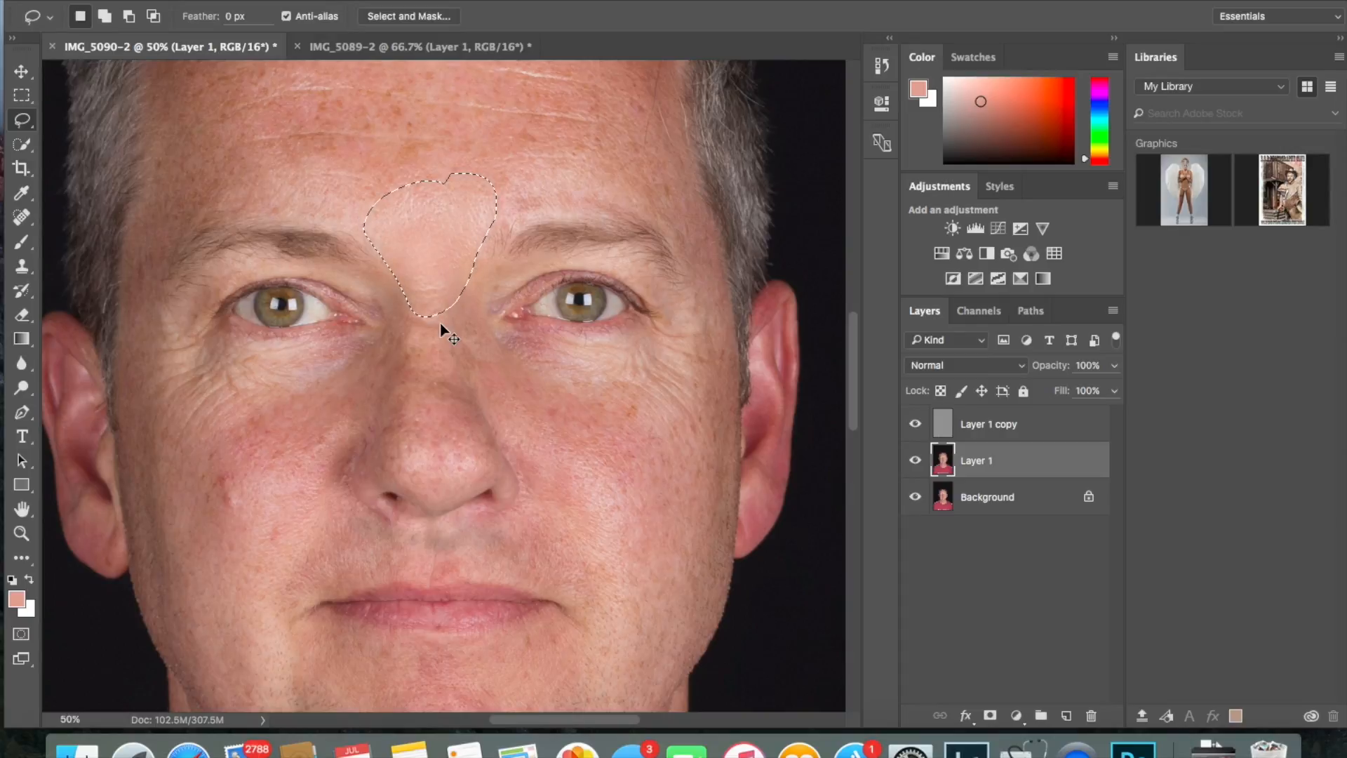
Step: Lasso the mid-forehead, the nose bridge and both sides of the nose in turn, repeating the Gaussian Blur on each area
mouse_move(449, 121)
mouse_down()
mouse_move(367, 150)
mouse_move(465, 120)
mouse_up()
drag(412, 262, 397, 340)
drag(446, 382, 455, 261)
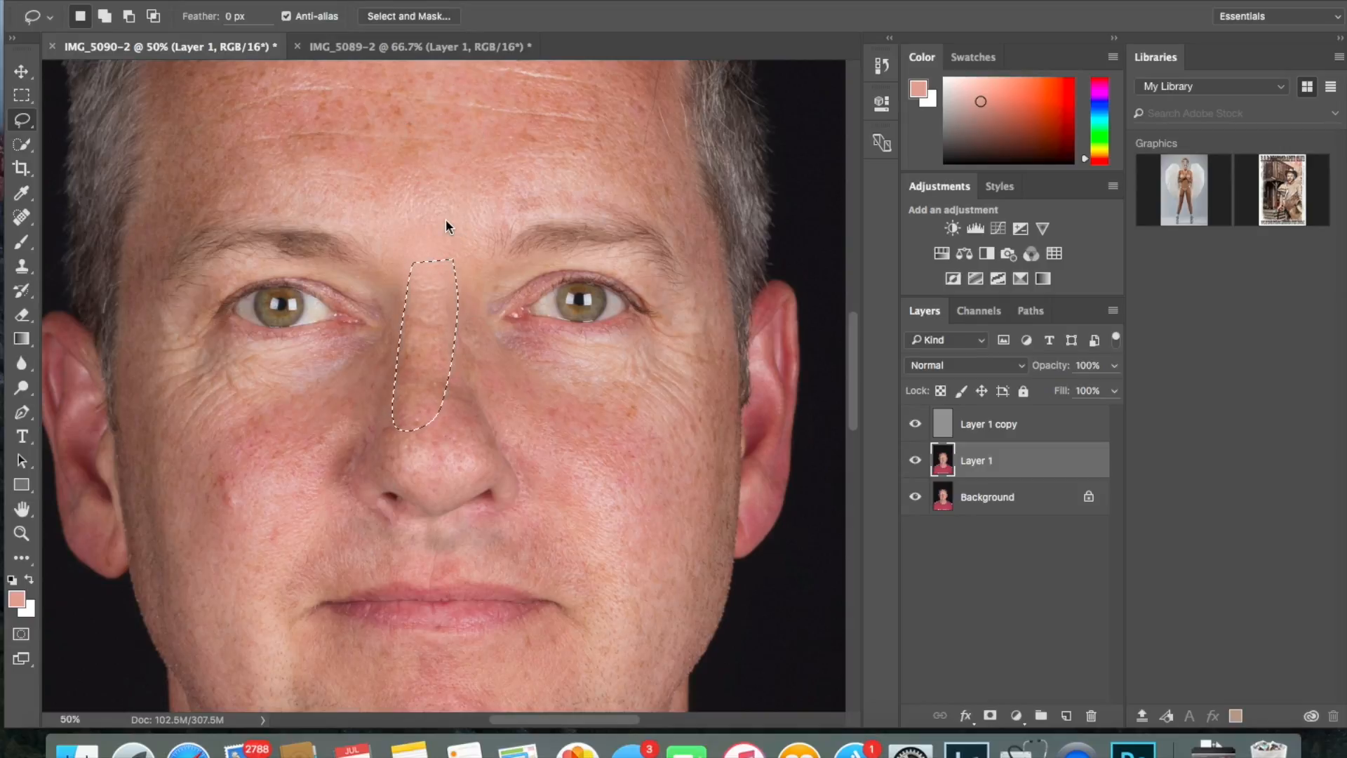
mouse_move(369, 351)
mouse_down()
mouse_move(325, 394)
mouse_move(287, 480)
mouse_move(327, 491)
mouse_move(388, 412)
mouse_move(390, 325)
mouse_up()
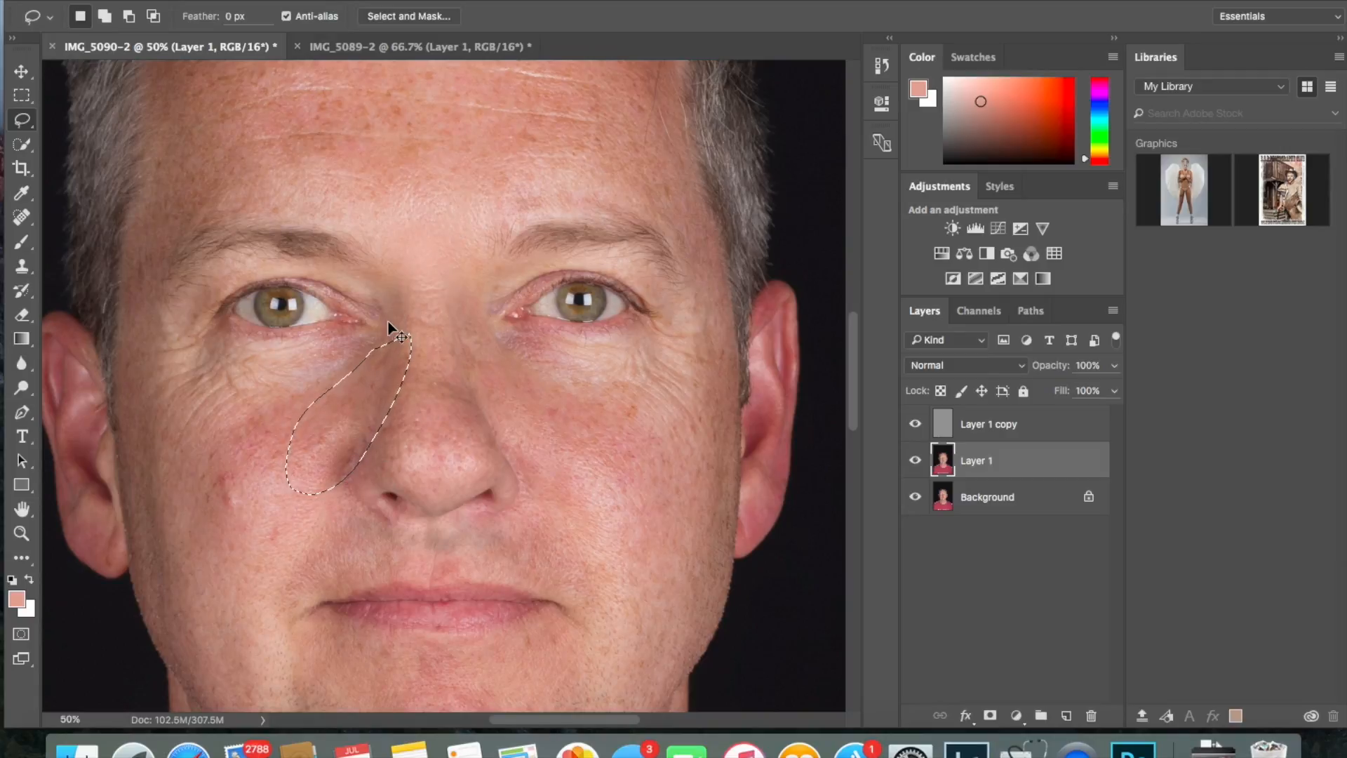
click(491, 357)
mouse_move(491, 319)
mouse_down()
mouse_move(481, 421)
mouse_move(484, 314)
mouse_up()
Step: Blend the skin tones between the nose and upper lip by lassoing overlapping patches and repeating the Gaussian Blur
drag(509, 523, 431, 528)
mouse_move(322, 523)
mouse_down()
mouse_move(407, 567)
mouse_move(593, 570)
mouse_up()
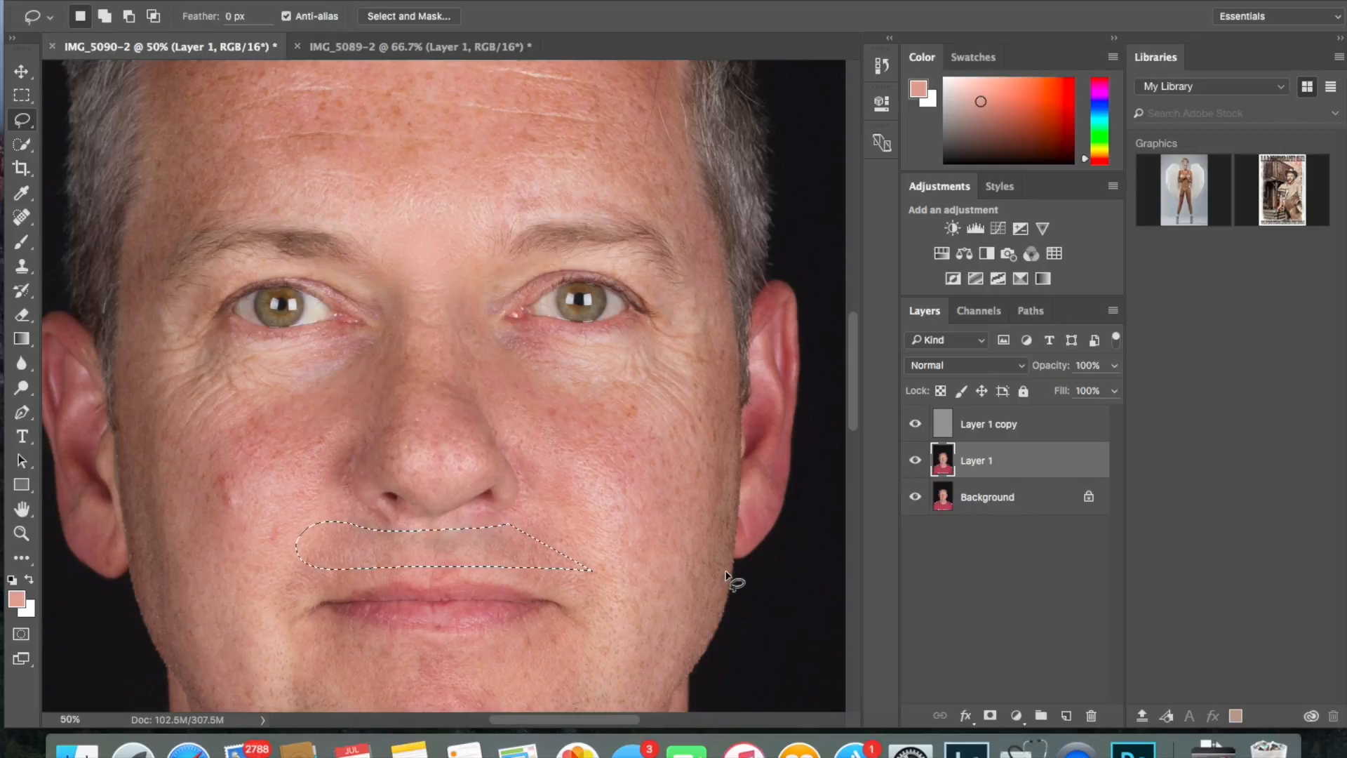
drag(539, 500, 474, 525)
drag(600, 522, 588, 531)
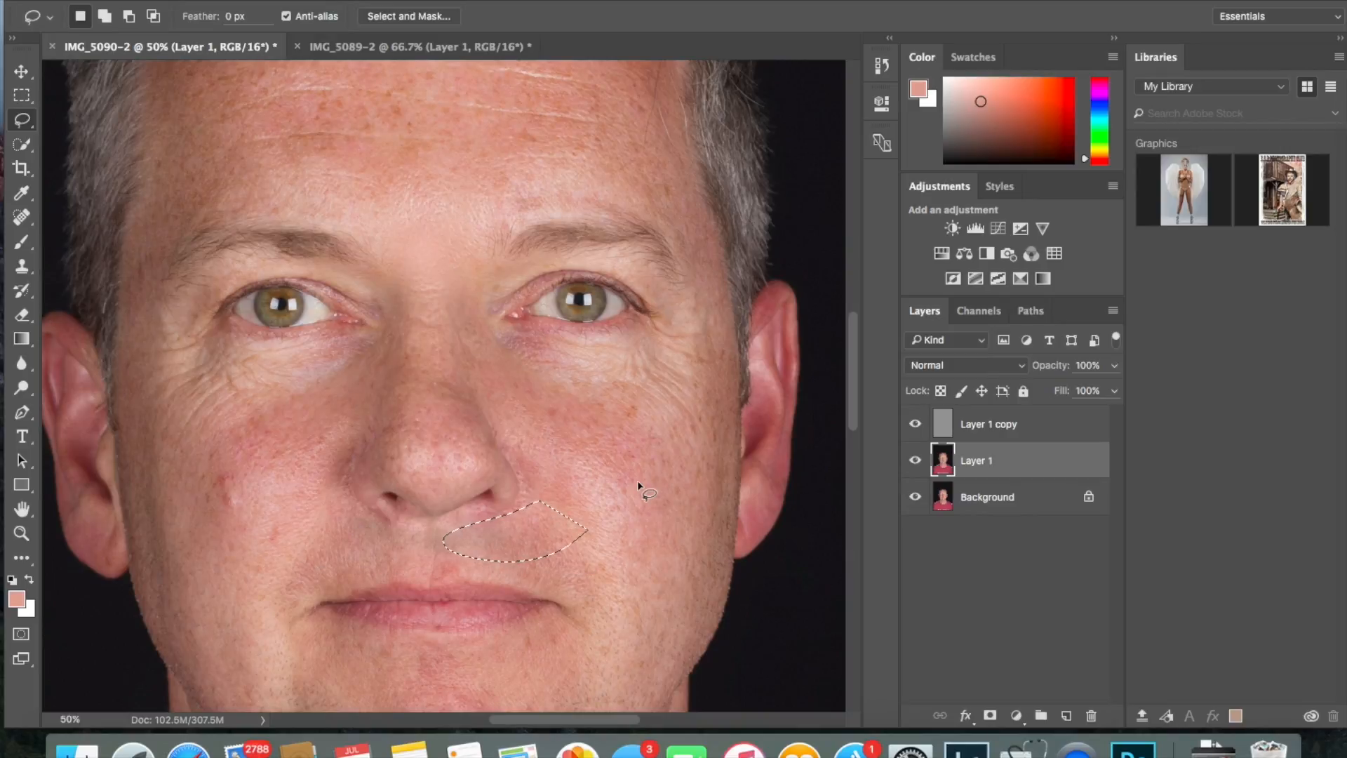
click(637, 480)
drag(272, 556, 421, 547)
Step: Blend the tones on the right cheek beside the nose, the nose tip and the bridge with lassoed, blurred patches
mouse_move(520, 423)
mouse_down()
mouse_move(543, 518)
mouse_move(552, 433)
mouse_up()
click(528, 398)
mouse_move(433, 371)
mouse_down()
mouse_move(400, 405)
mouse_move(392, 475)
mouse_move(462, 478)
mouse_move(475, 426)
mouse_up()
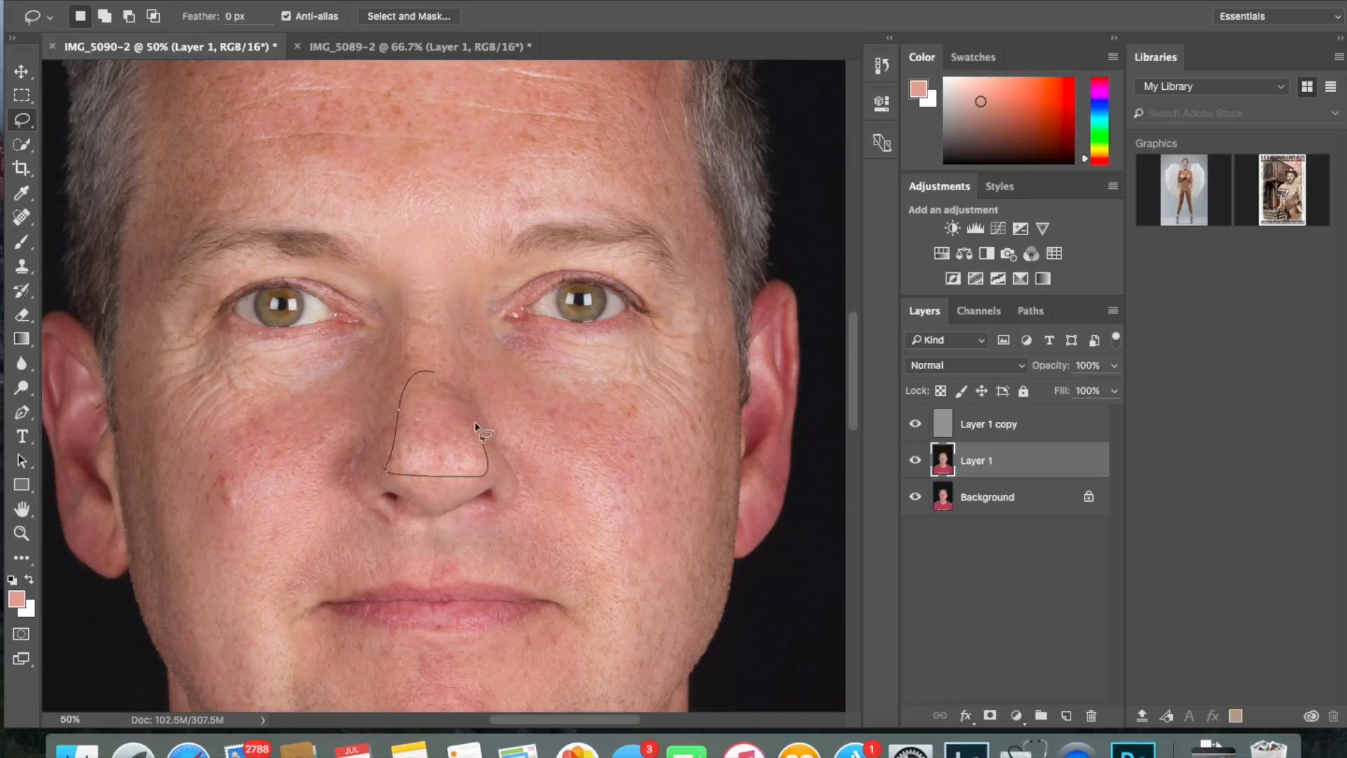
click(411, 347)
drag(425, 303, 402, 411)
drag(451, 273, 449, 242)
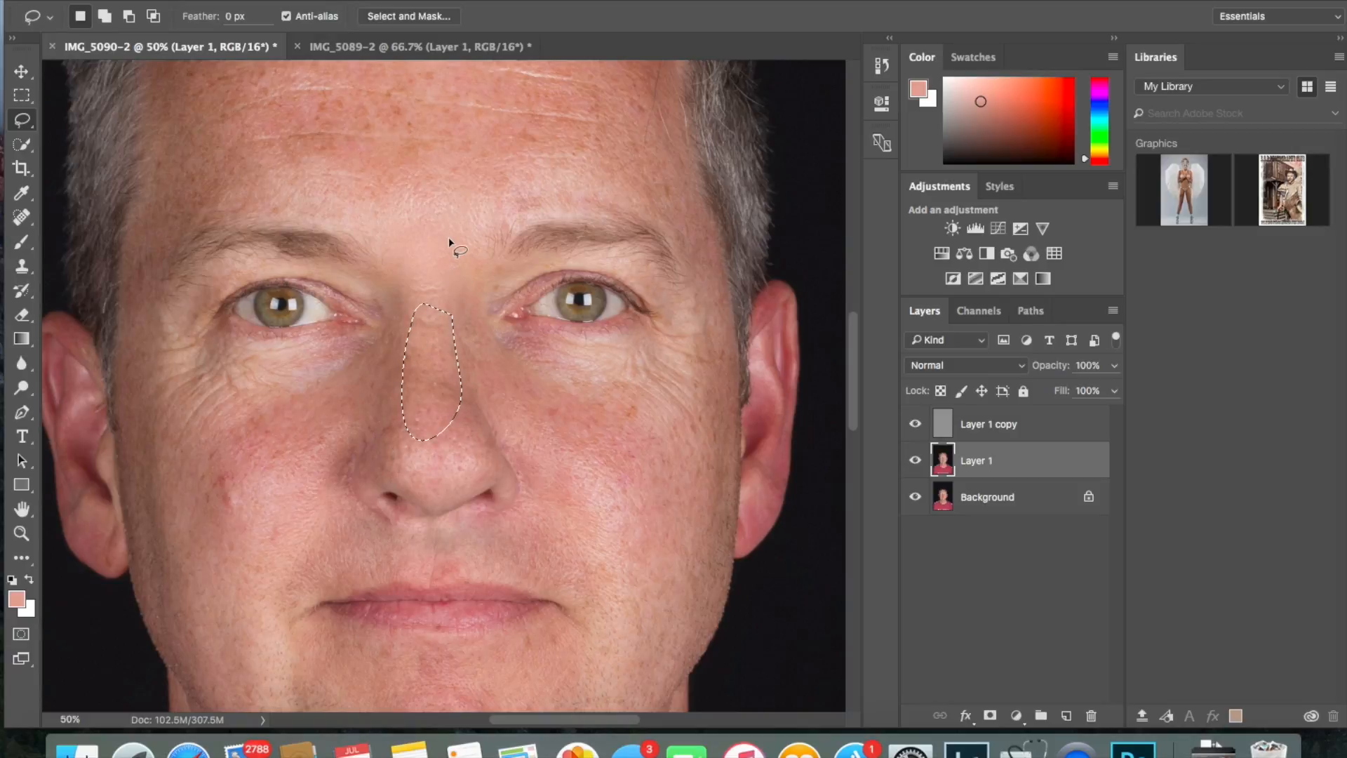
Step: Soften the tones on the left side of the nose and on both cheeks with lassoed, blurred patches, leaving nothing selected
mouse_move(372, 408)
mouse_down()
mouse_move(367, 455)
mouse_move(372, 408)
mouse_up()
drag(239, 470, 241, 480)
drag(655, 407, 662, 421)
key(ctrl+d)
Step: Flatten Layer 1 copy, Layer 1 and Background into a single image
key(super+minus)
key(super+minus)
key(super+minus)
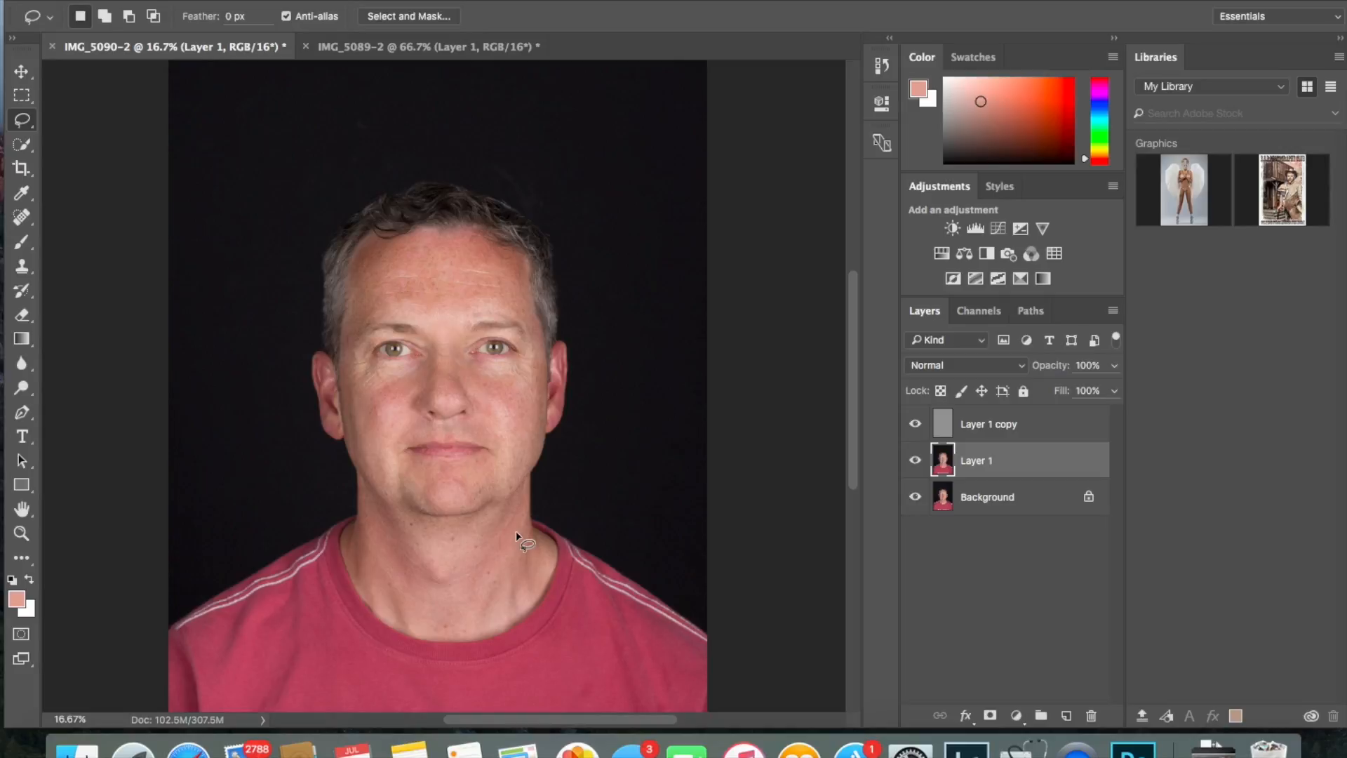
click(1006, 429)
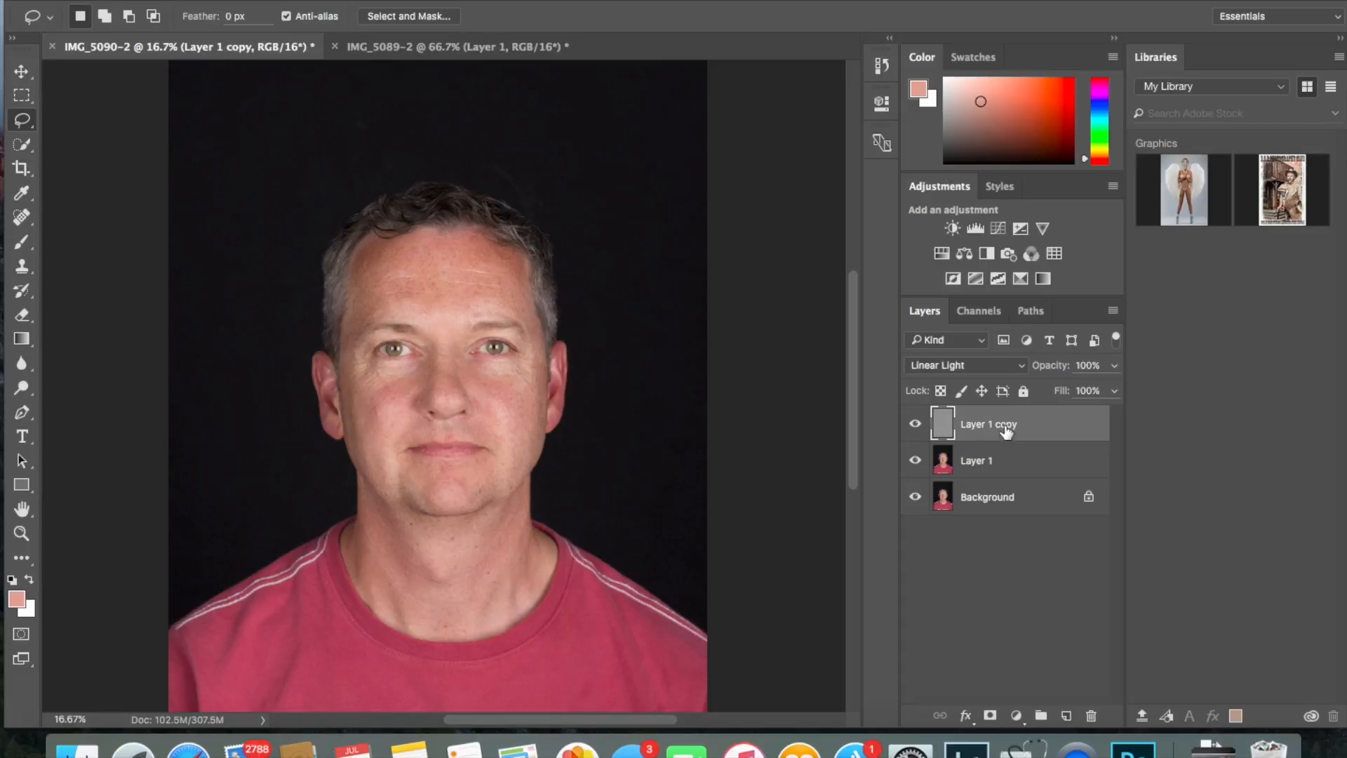
shift+click(1016, 504)
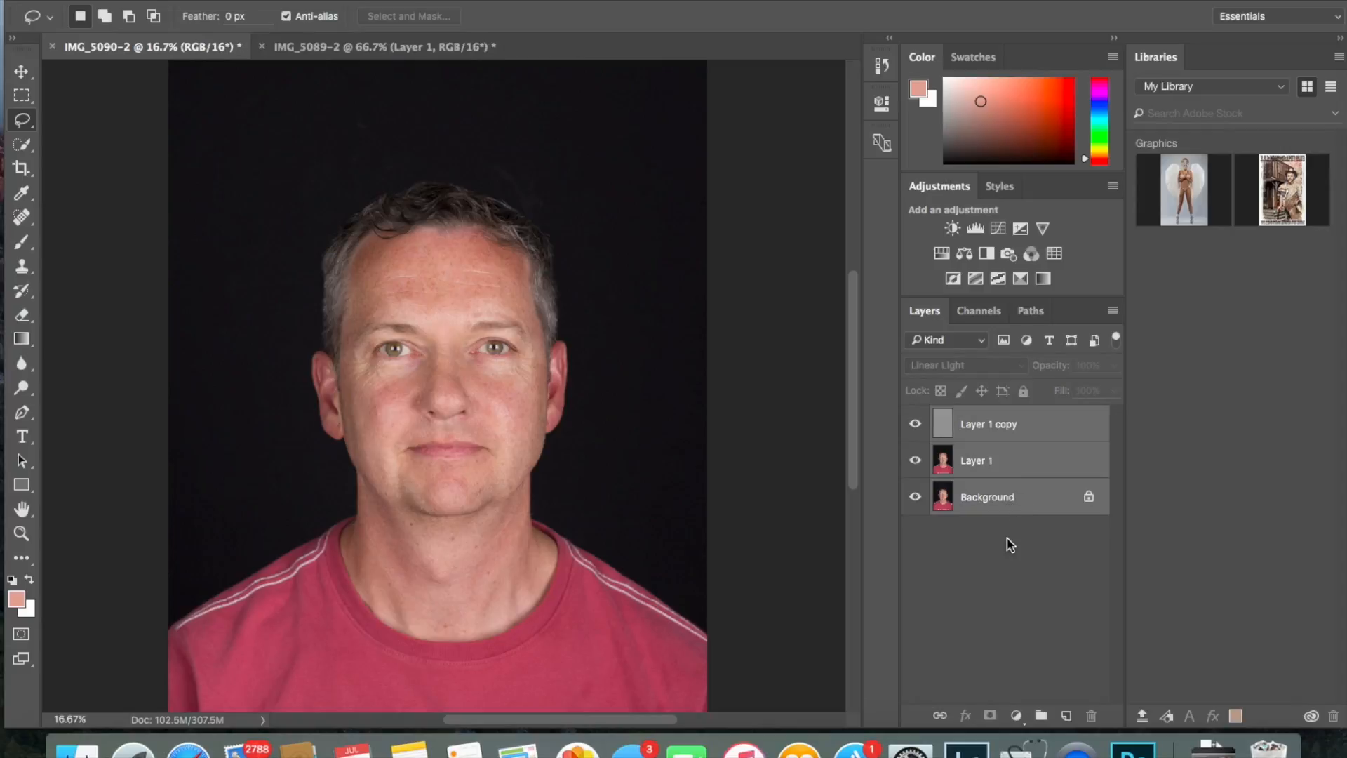
right_click(1017, 495)
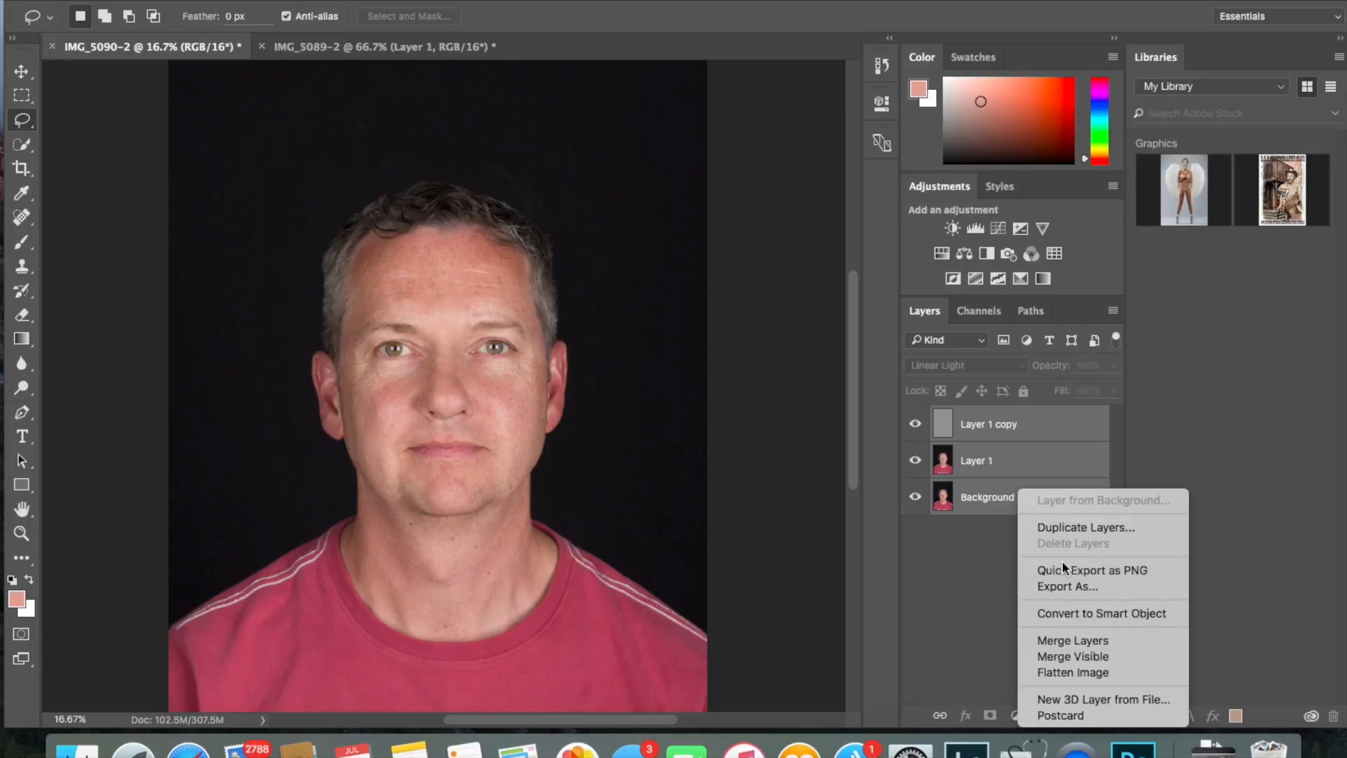
click(1067, 672)
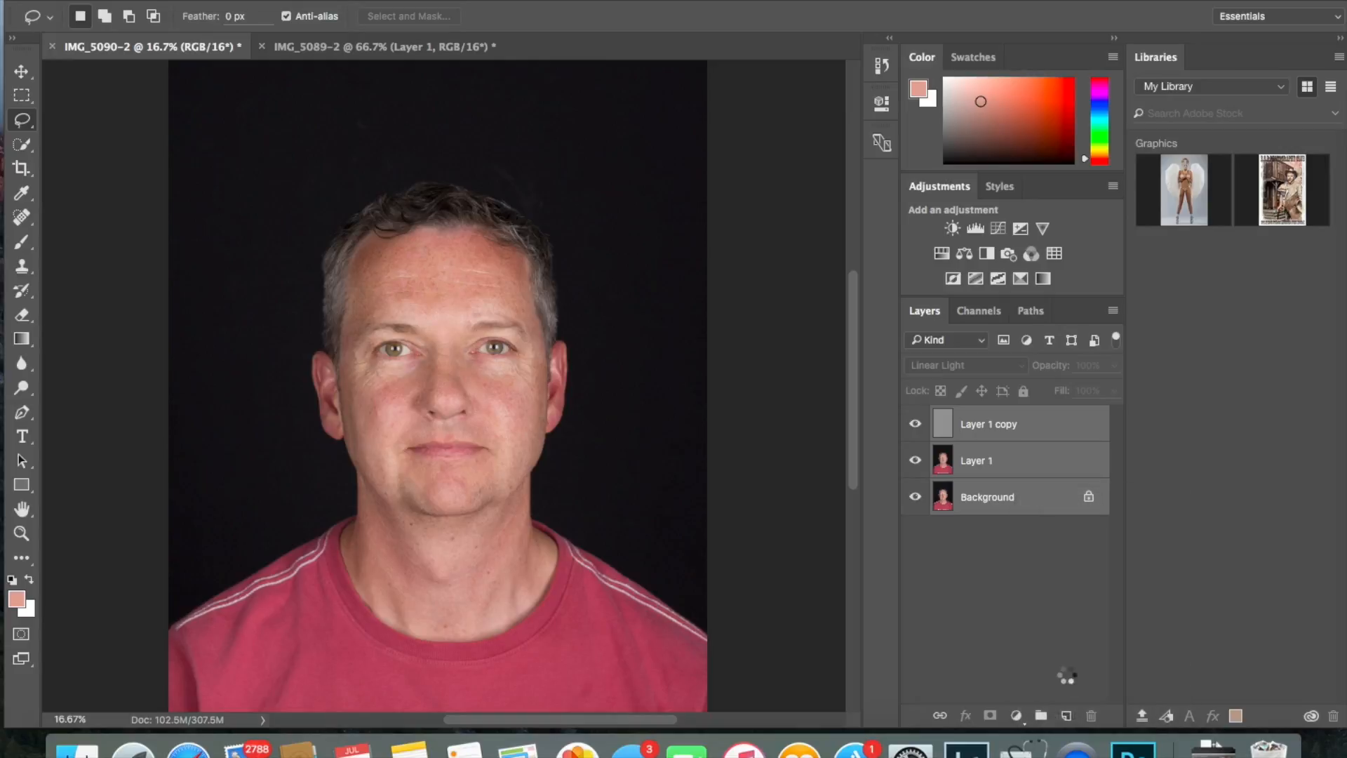